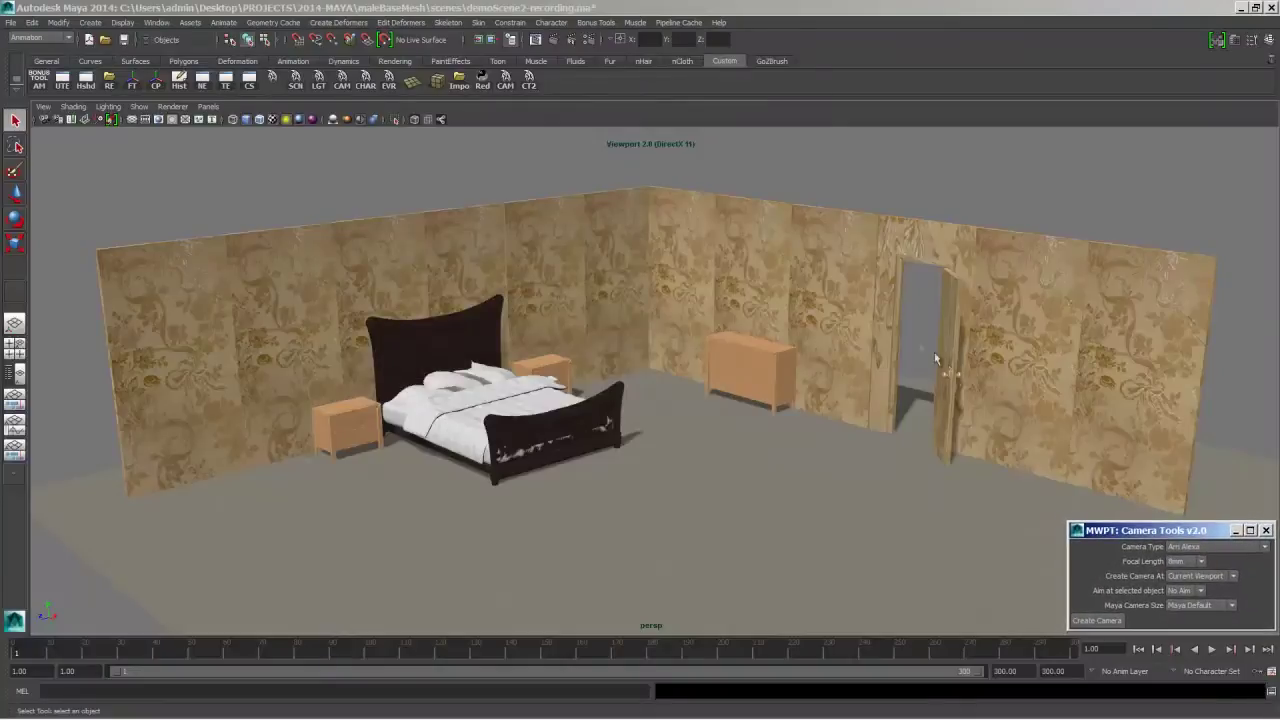
# Step: Turn on the resolution gate in the perspective view and frame the bed with the open doorway behind it
pyautogui.click(912, 323)
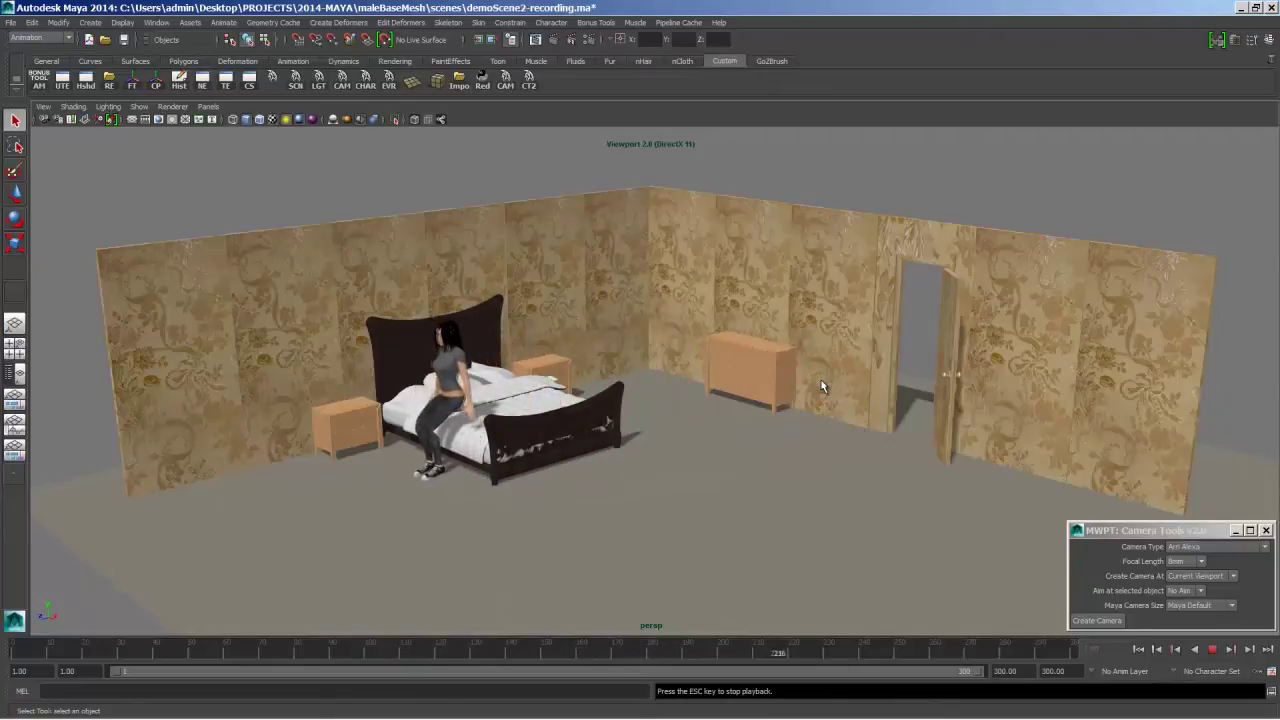
pyautogui.keyDown('alt'); pyautogui.moveTo(599, 444); pyautogui.dragTo(589, 420); pyautogui.keyUp('alt')
pyautogui.scroll(3, 649, 458)
pyautogui.keyDown('alt'); pyautogui.moveTo(589, 420); pyautogui.dragTo(887, 411, button='right'); pyautogui.keyUp('alt')
pyautogui.keyDown('alt'); pyautogui.moveTo(887, 411); pyautogui.dragTo(480, 365); pyautogui.keyUp('alt')
pyautogui.keyDown('alt'); pyautogui.moveTo(480, 365); pyautogui.dragTo(688, 374, button='middle'); pyautogui.keyUp('alt')
pyautogui.keyDown('alt'); pyautogui.moveTo(687, 372); pyautogui.dragTo(840, 376); pyautogui.keyUp('alt')
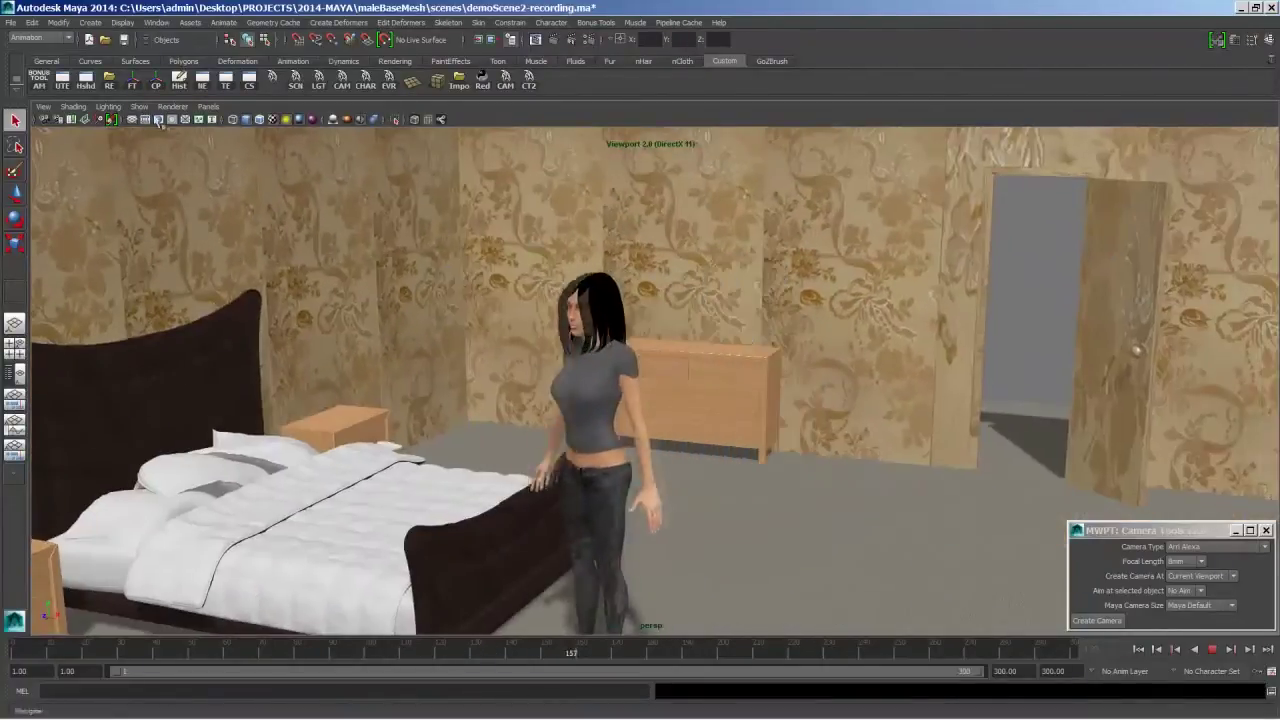
pyautogui.click(158, 119)
pyautogui.keyDown('alt'); pyautogui.moveTo(338, 368); pyautogui.dragTo(519, 298); pyautogui.keyUp('alt')
pyautogui.keyDown('alt'); pyautogui.moveTo(530, 318); pyautogui.dragTo(575, 307, button='middle'); pyautogui.keyUp('alt')
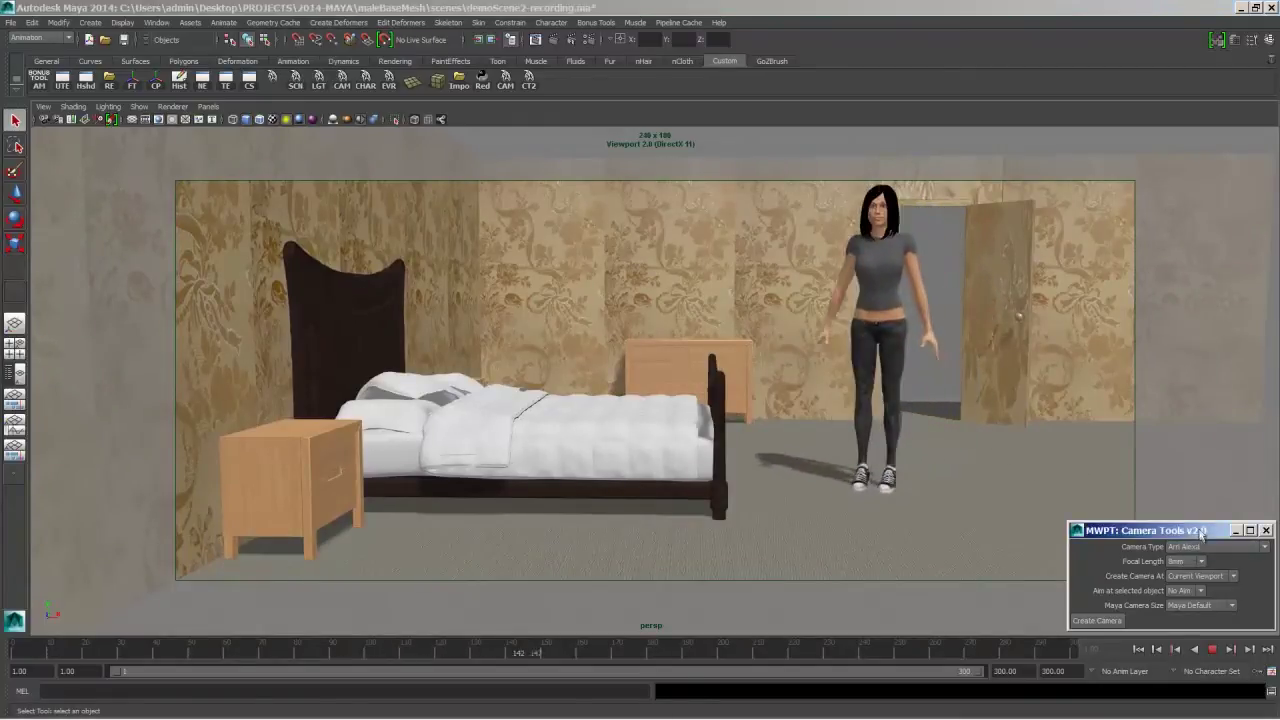
# Step: Set the new camera's focal length to 32mm and its Maya camera size to Real World Scale
pyautogui.click(1188, 561)
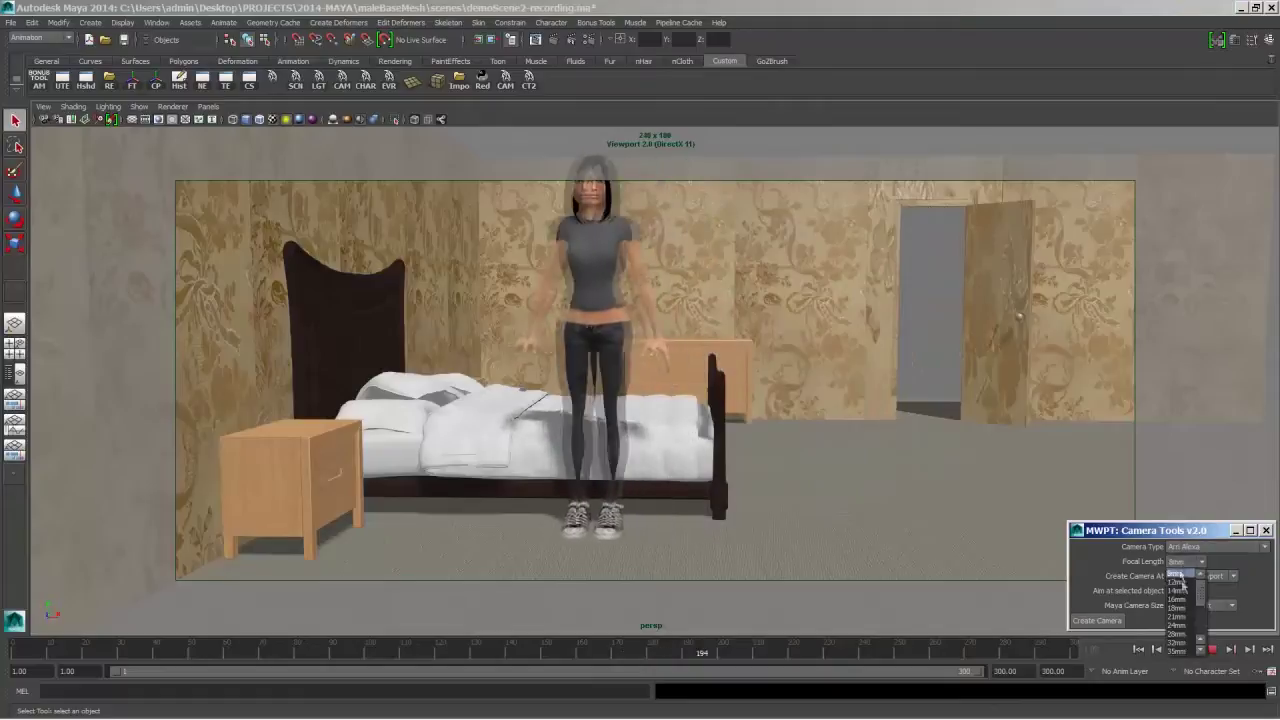
pyautogui.moveTo(1200, 595); pyautogui.dragTo(1203, 602)
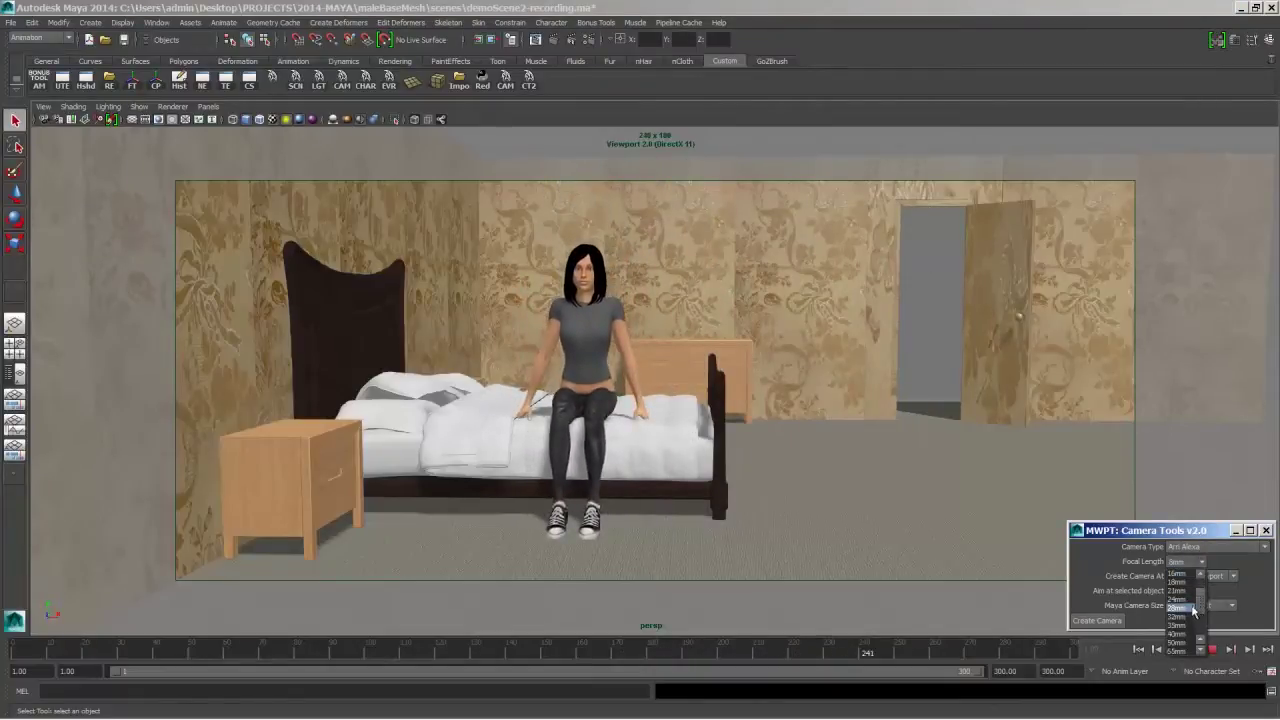
pyautogui.click(1191, 613)
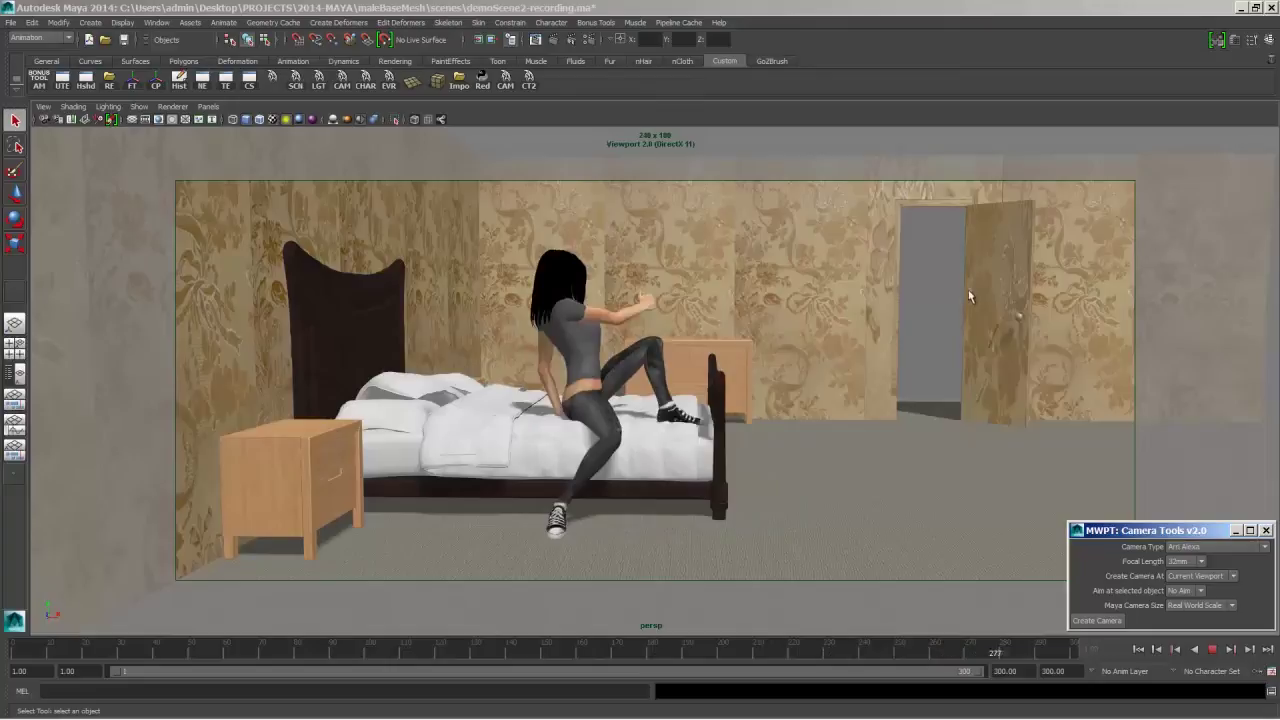
# Step: Create a shot camera from the current viewport, framed as a close-up of the woman by the doorway at frame 110
pyautogui.keyDown('alt'); pyautogui.moveTo(900, 254); pyautogui.dragTo(591, 350, button='middle'); pyautogui.keyUp('alt')
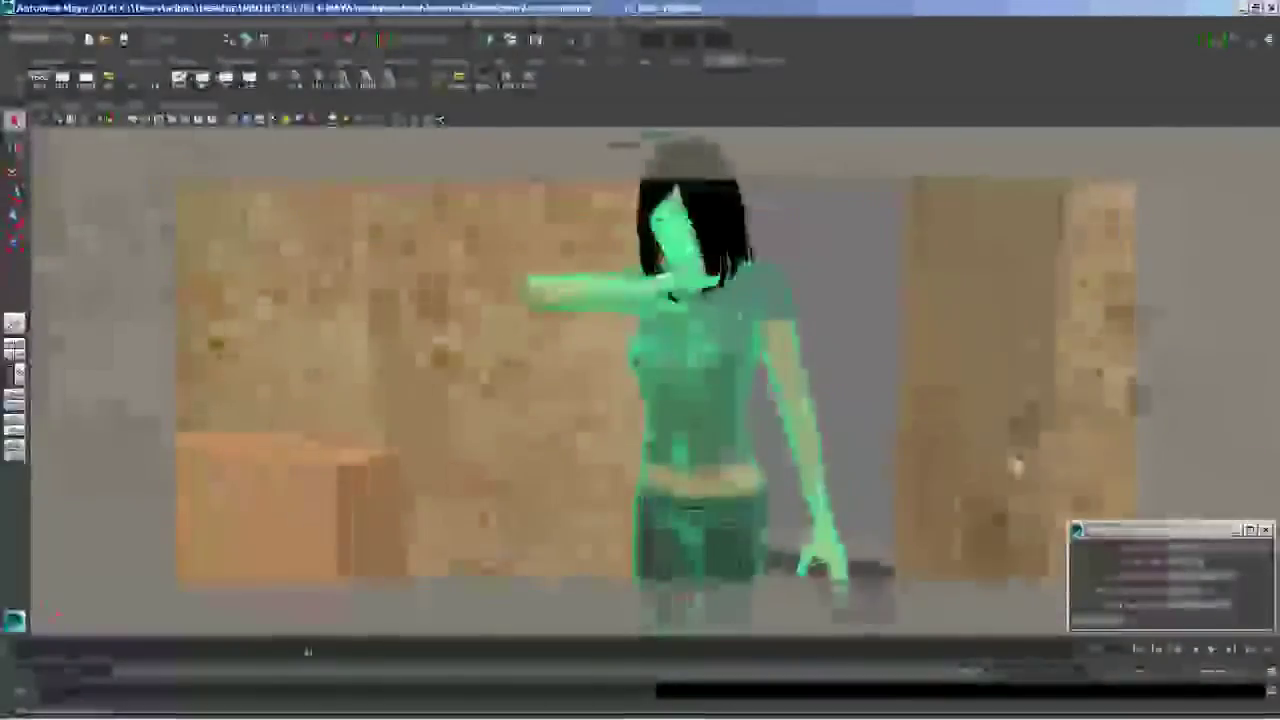
pyautogui.moveTo(788, 391)
pyautogui.keyDown('alt'); pyautogui.mouseDown()
pyautogui.moveTo(766, 372)
pyautogui.moveTo(783, 403)
pyautogui.moveTo(778, 382)
pyautogui.moveTo(771, 396)
pyautogui.mouseUp(); pyautogui.keyUp('alt')
pyautogui.keyDown('alt'); pyautogui.moveTo(771, 396); pyautogui.dragTo(796, 446, button='middle'); pyautogui.keyUp('alt')
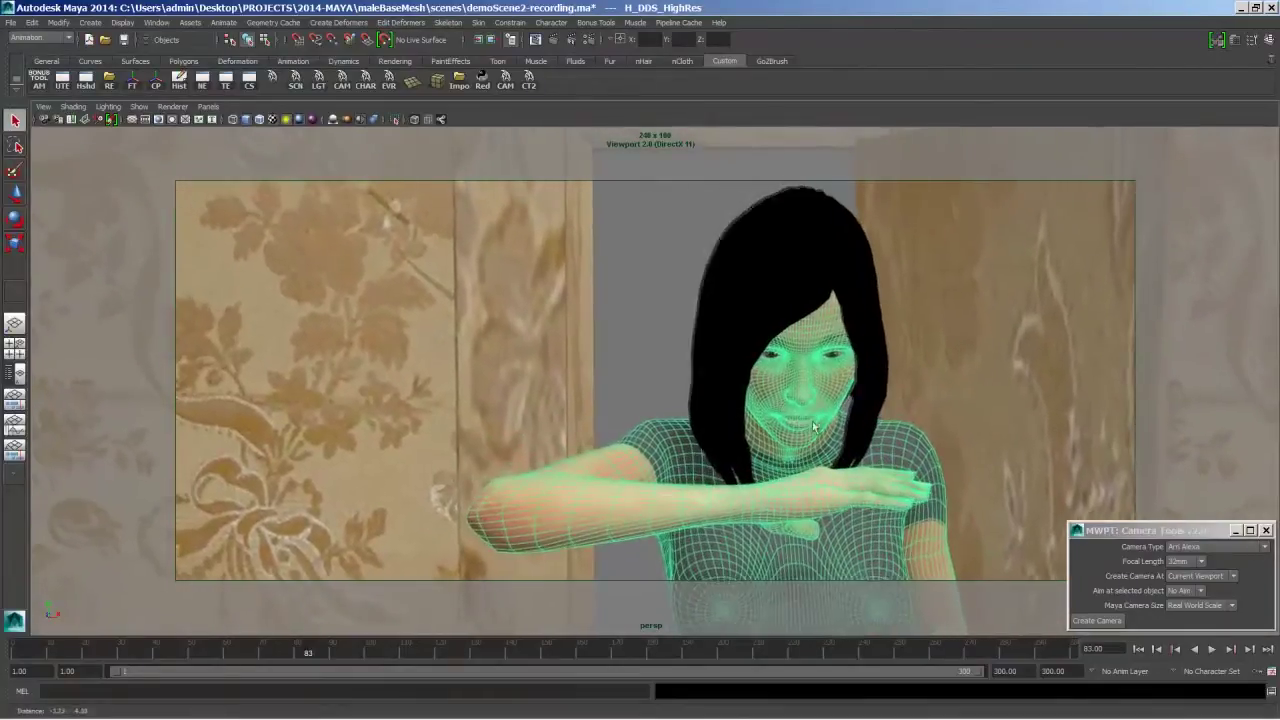
pyautogui.click(749, 361)
pyautogui.keyDown('alt'); pyautogui.moveTo(782, 379); pyautogui.dragTo(712, 364, button='middle'); pyautogui.keyUp('alt')
pyautogui.keyDown('alt'); pyautogui.moveTo(731, 367); pyautogui.dragTo(754, 365, button='right'); pyautogui.keyUp('alt')
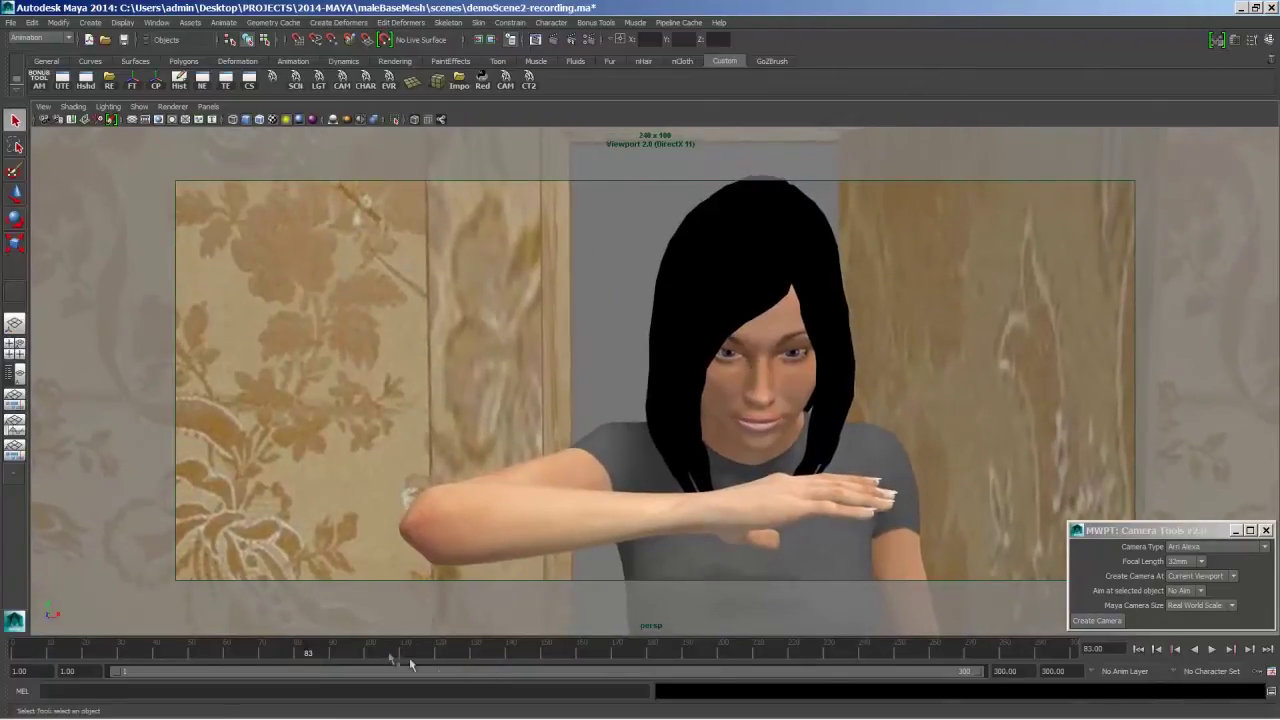
pyautogui.moveTo(362, 652); pyautogui.dragTo(244, 689)
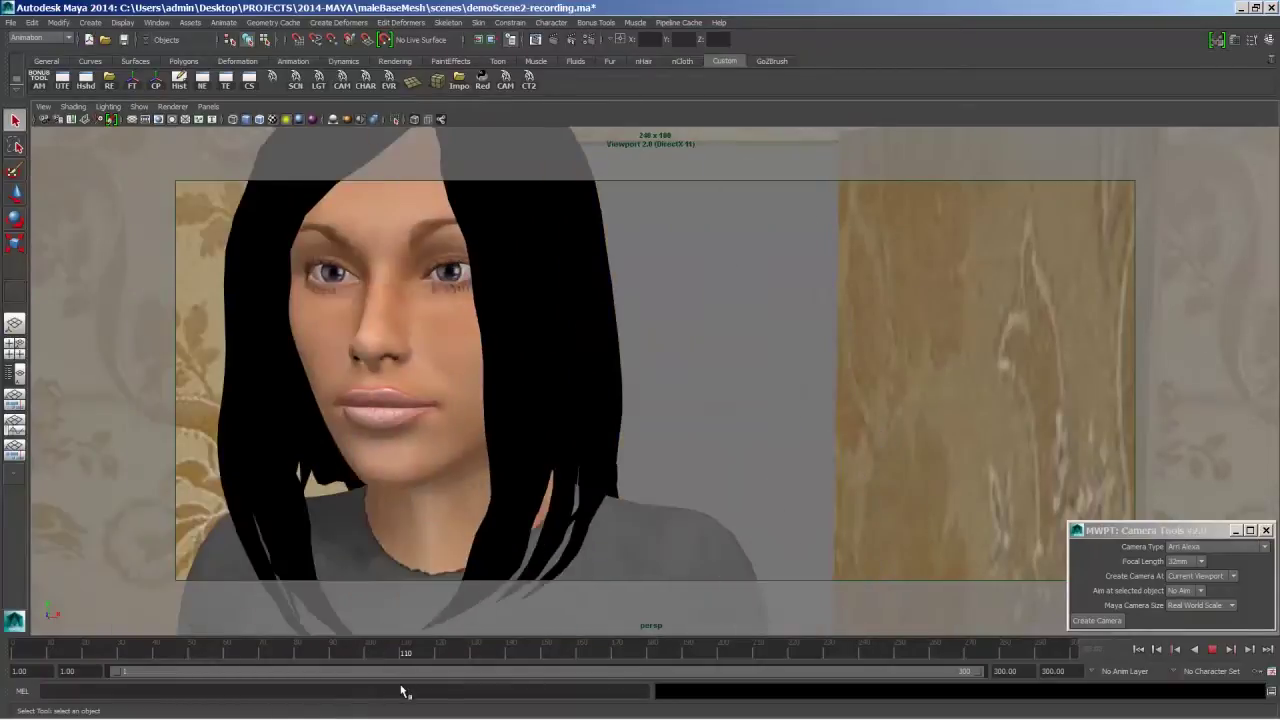
pyautogui.click(1088, 621)
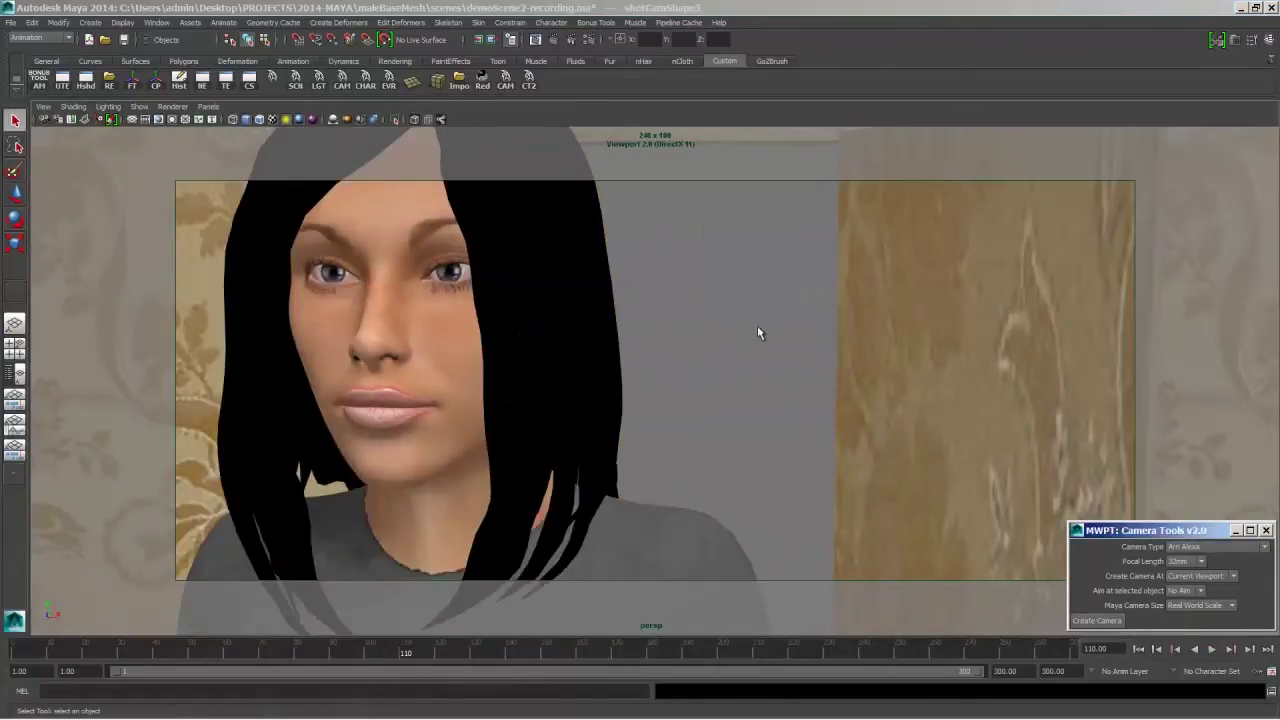
# Step: Create a shot camera at frame 142 from a low-angle view of the bed with the woman's legs beside it
pyautogui.keyDown('alt'); pyautogui.moveTo(757, 333); pyautogui.dragTo(549, 383, button='right'); pyautogui.keyUp('alt')
pyautogui.keyDown('alt'); pyautogui.moveTo(549, 383); pyautogui.dragTo(608, 563); pyautogui.keyUp('alt')
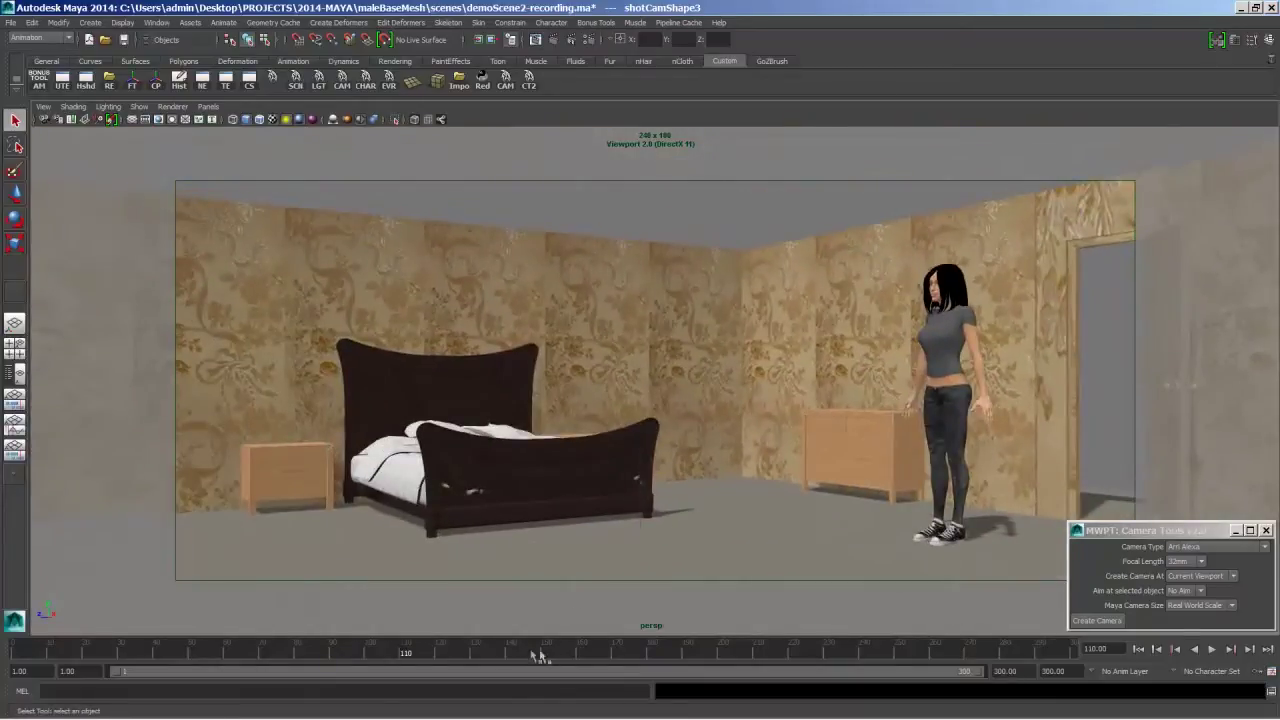
pyautogui.moveTo(540, 655)
pyautogui.mouseDown()
pyautogui.moveTo(640, 660)
pyautogui.moveTo(330, 690)
pyautogui.moveTo(516, 688)
pyautogui.mouseUp()
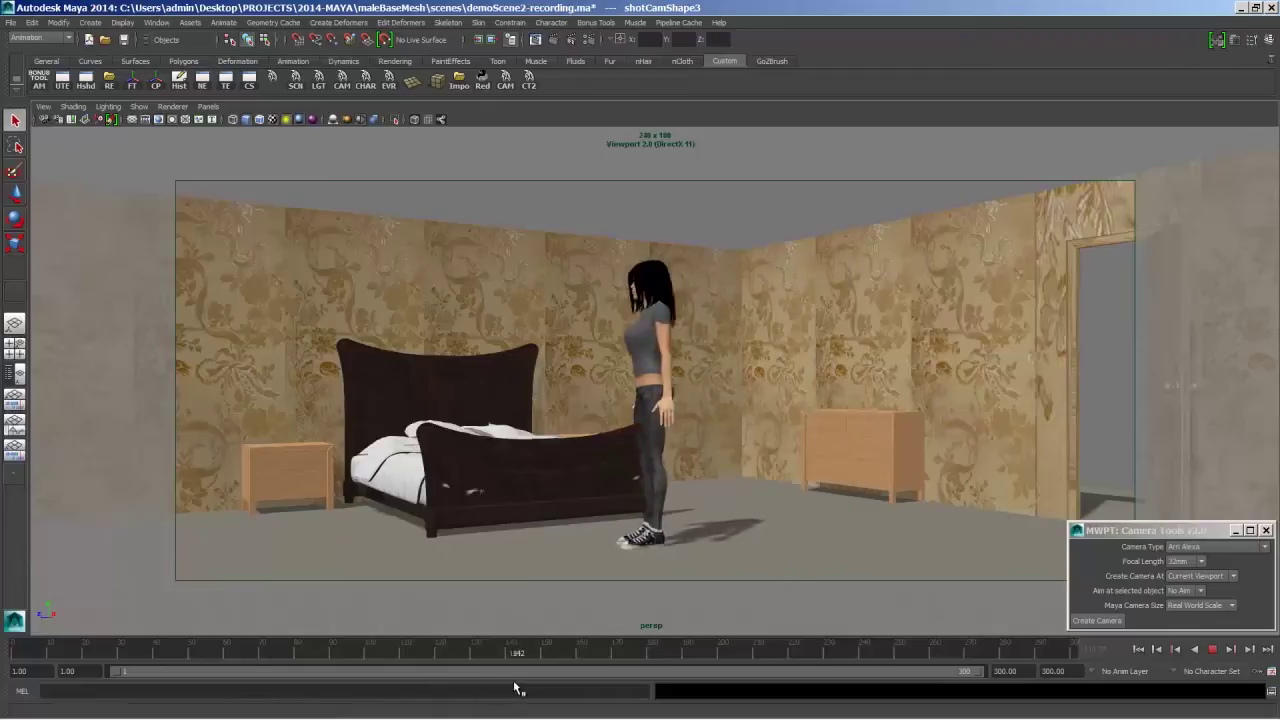
pyautogui.keyDown('alt'); pyautogui.moveTo(563, 560); pyautogui.dragTo(545, 466); pyautogui.keyUp('alt')
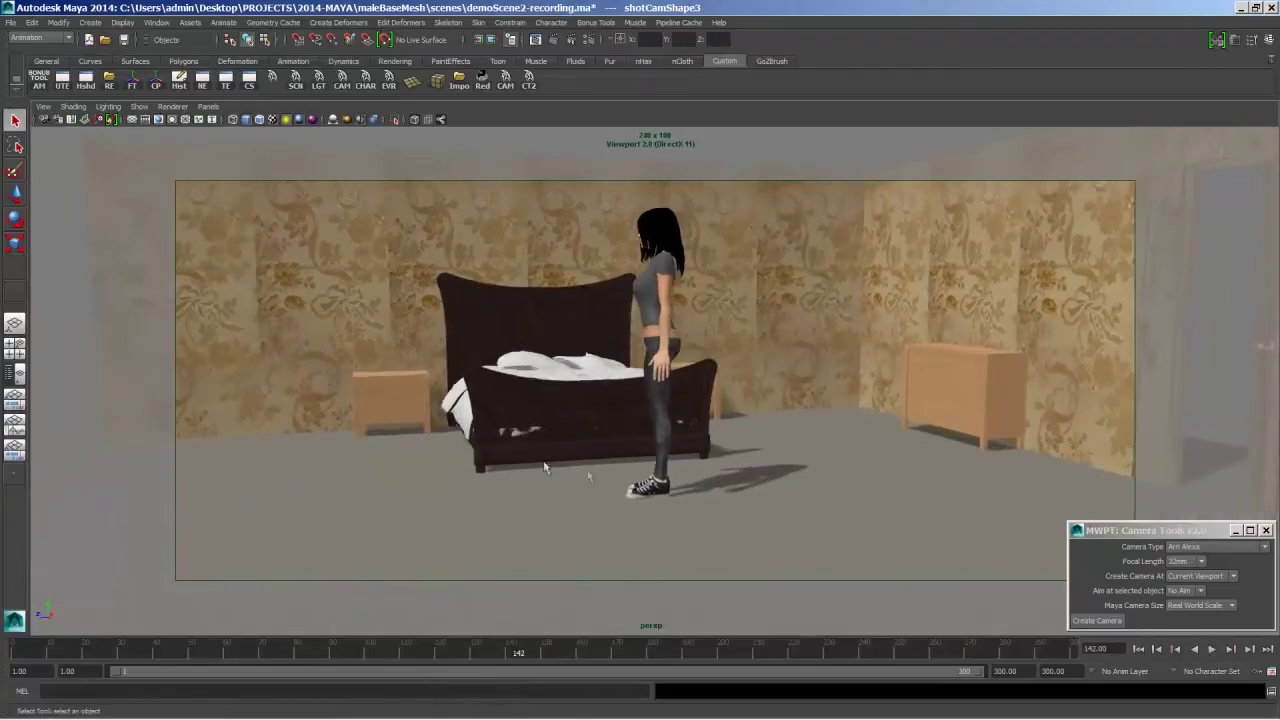
pyautogui.keyDown('alt'); pyautogui.moveTo(544, 467); pyautogui.dragTo(583, 437, button='right'); pyautogui.keyUp('alt')
pyautogui.keyDown('alt'); pyautogui.moveTo(583, 437); pyautogui.dragTo(649, 477, button='middle'); pyautogui.keyUp('alt')
pyautogui.keyDown('alt'); pyautogui.moveTo(649, 477); pyautogui.dragTo(654, 486); pyautogui.keyUp('alt')
pyautogui.keyDown('alt'); pyautogui.moveTo(654, 486); pyautogui.dragTo(731, 426, button='middle'); pyautogui.keyUp('alt')
pyautogui.keyDown('alt'); pyautogui.moveTo(620, 426); pyautogui.dragTo(634, 346, button='middle'); pyautogui.keyUp('alt')
pyautogui.keyDown('alt'); pyautogui.moveTo(634, 346); pyautogui.dragTo(664, 374, button='right'); pyautogui.keyUp('alt')
pyautogui.keyDown('alt'); pyautogui.moveTo(664, 374); pyautogui.dragTo(690, 370, button='middle'); pyautogui.keyUp('alt')
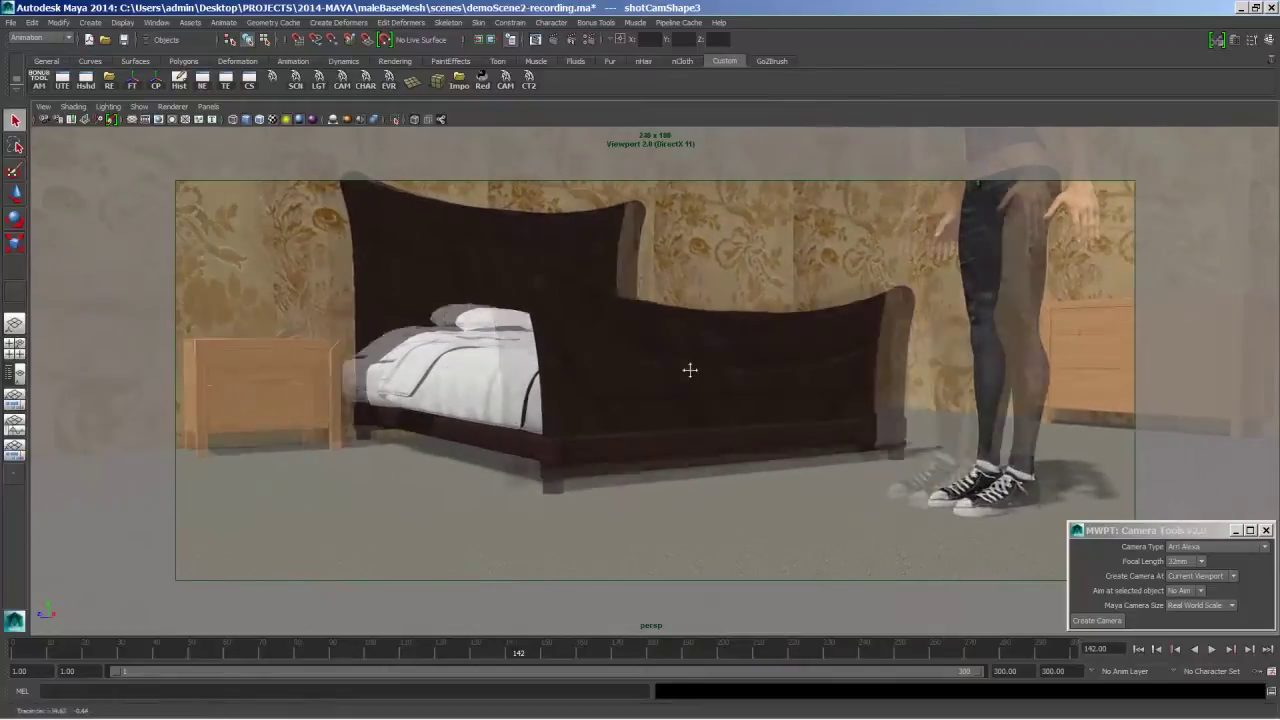
pyautogui.keyDown('alt'); pyautogui.moveTo(690, 370); pyautogui.dragTo(655, 374, button='right'); pyautogui.keyUp('alt')
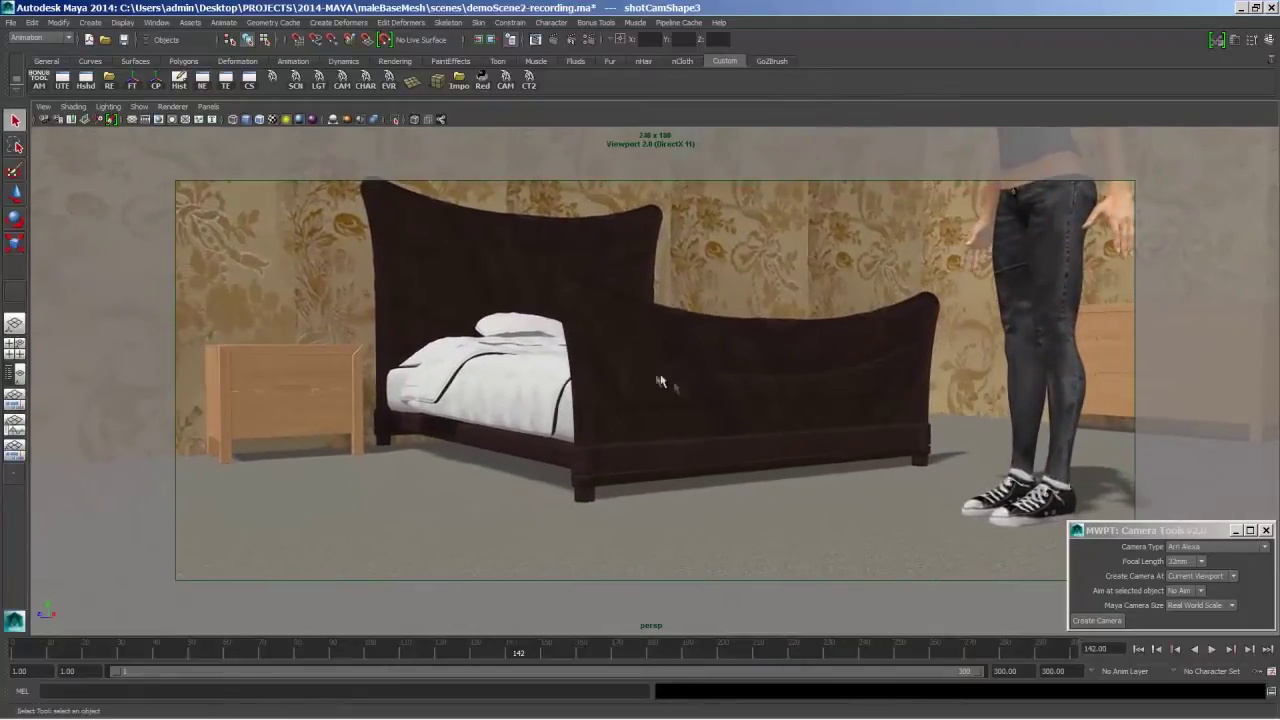
pyautogui.click(1101, 622)
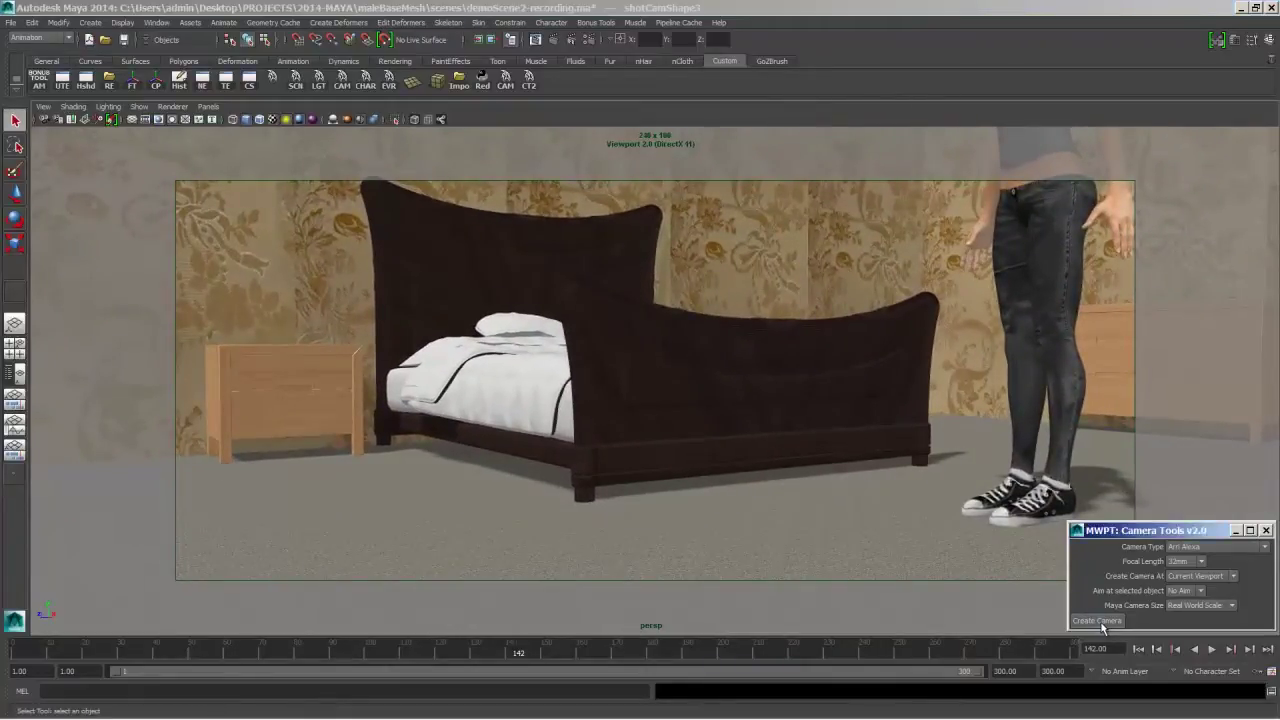
# Step: Play the animation on to frame 234, with the woman seated on the bed, and stop it there
pyautogui.click(540, 655)
pyautogui.hotkey('alt', 'v')
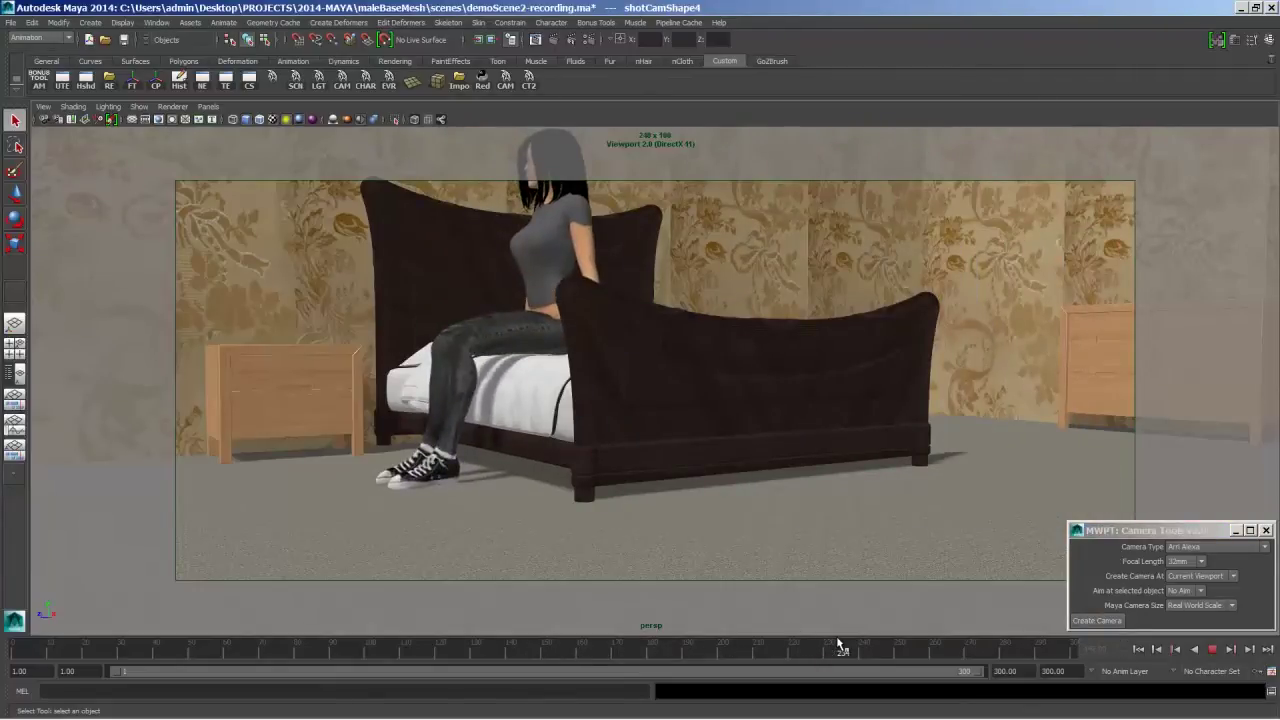
pyautogui.keyDown('alt'); pyautogui.moveTo(896, 405); pyautogui.dragTo(764, 432, button='right'); pyautogui.keyUp('alt')
pyautogui.keyDown('alt'); pyautogui.moveTo(764, 432); pyautogui.dragTo(735, 425); pyautogui.keyUp('alt')
pyautogui.keyDown('alt'); pyautogui.moveTo(735, 425); pyautogui.dragTo(715, 418, button='right'); pyautogui.keyUp('alt')
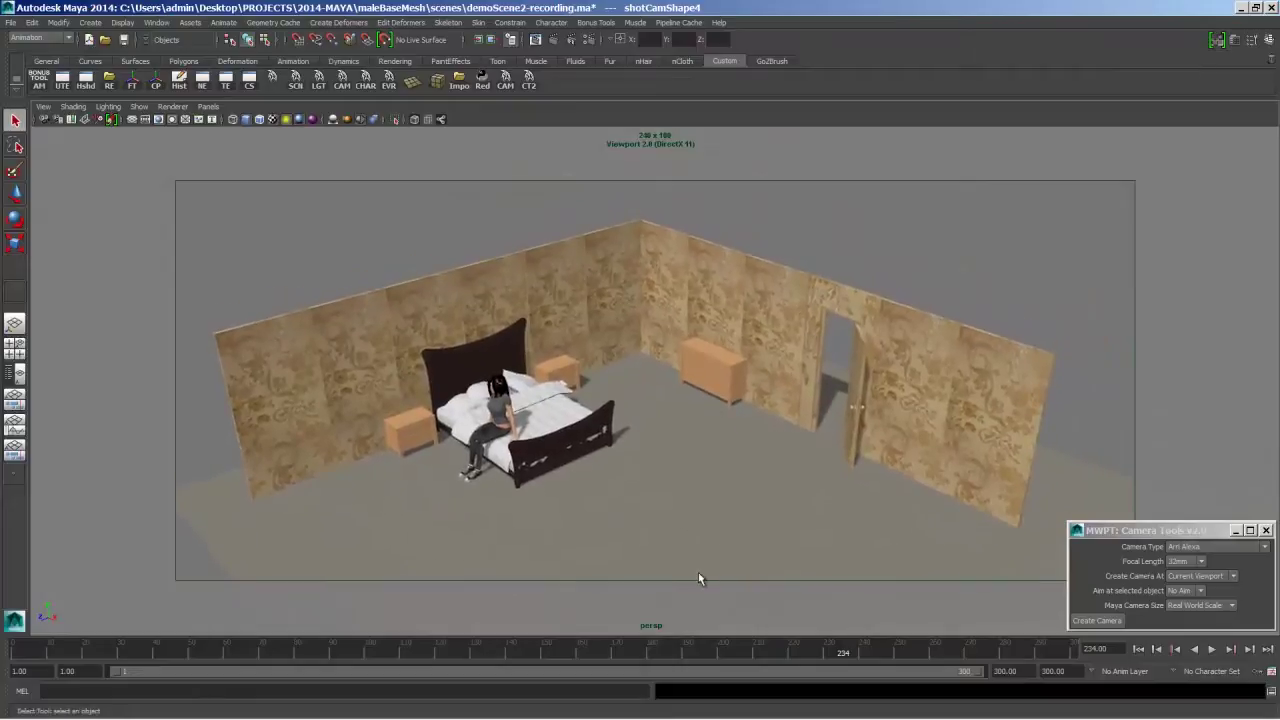
# Step: Create a shot camera outside the room, looking through the doorway at the woman seated on the bed
pyautogui.moveTo(694, 446)
pyautogui.keyDown('alt'); pyautogui.mouseDown()
pyautogui.moveTo(571, 426)
pyautogui.moveTo(683, 457)
pyautogui.mouseUp(); pyautogui.keyUp('alt')
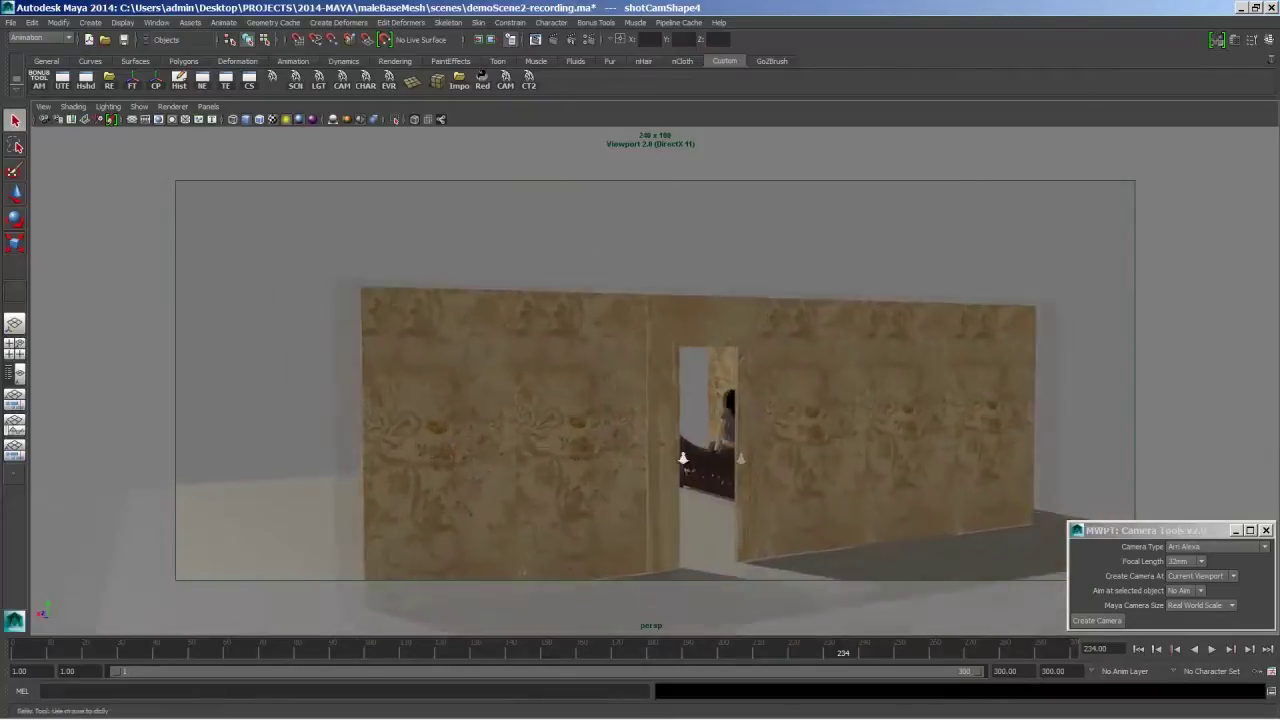
pyautogui.keyDown('alt'); pyautogui.moveTo(683, 457); pyautogui.dragTo(702, 442, button='right'); pyautogui.keyUp('alt')
pyautogui.keyDown('alt'); pyautogui.moveTo(702, 442); pyautogui.dragTo(690, 350, button='middle'); pyautogui.keyUp('alt')
pyautogui.keyDown('alt'); pyautogui.moveTo(690, 350); pyautogui.dragTo(708, 430, button='right'); pyautogui.keyUp('alt')
pyautogui.keyDown('alt'); pyautogui.moveTo(708, 430); pyautogui.dragTo(731, 373, button='middle'); pyautogui.keyUp('alt')
pyautogui.scroll(2, 720, 369)
pyautogui.scroll(2, 792, 374)
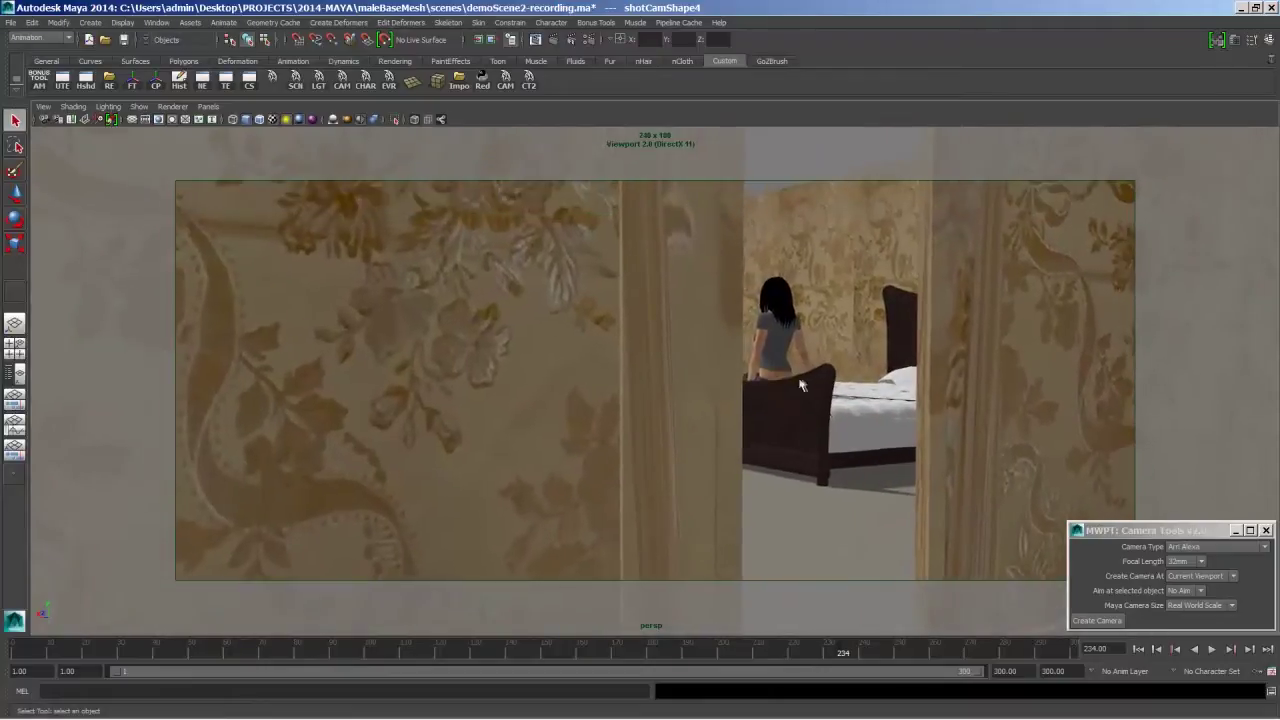
pyautogui.scroll(2, 800, 384)
pyautogui.scroll(1, 822, 380)
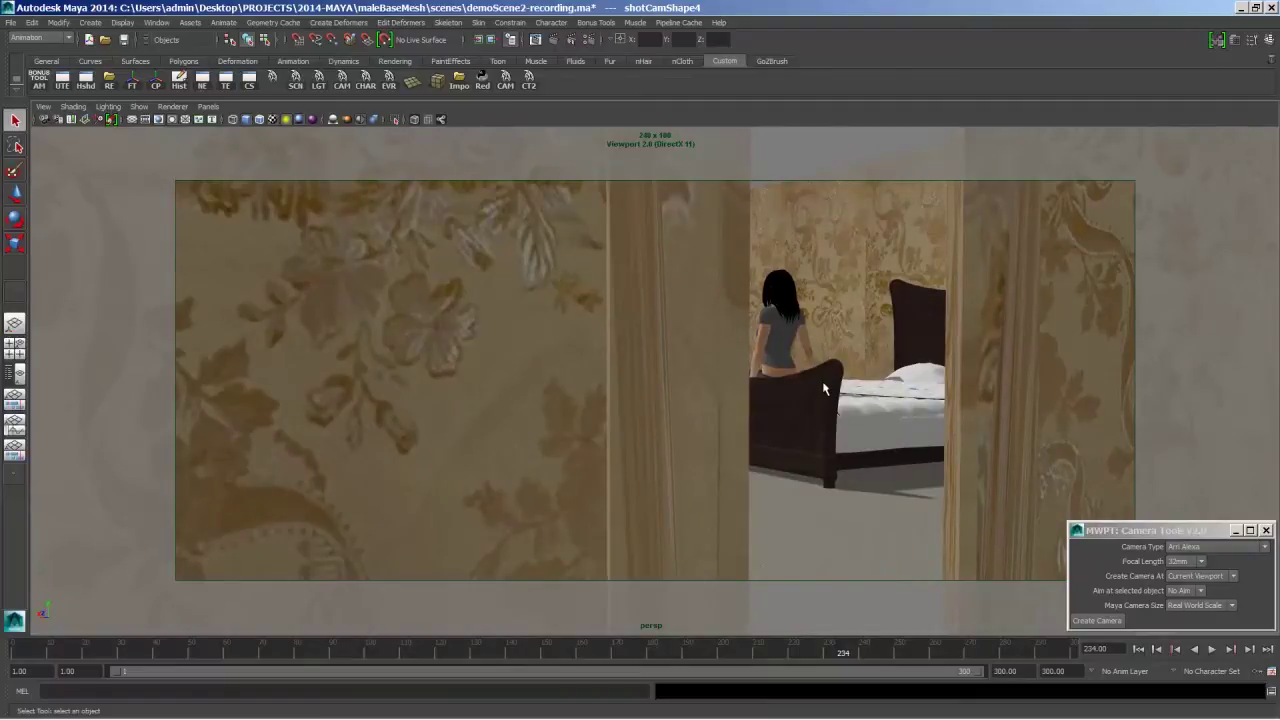
pyautogui.click(1161, 544)
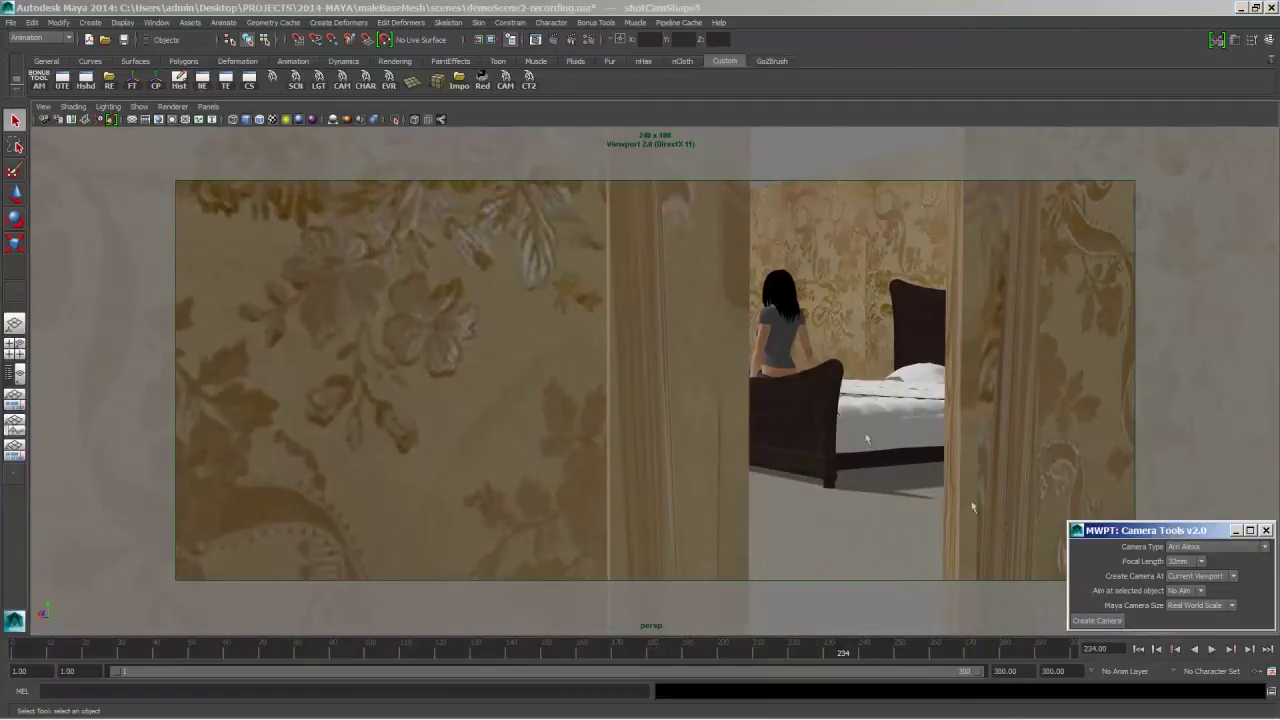
# Step: Create a shot camera from a close-up of the seated woman's face with the open door behind her
pyautogui.keyDown('alt'); pyautogui.moveTo(724, 268); pyautogui.dragTo(640, 332); pyautogui.keyUp('alt')
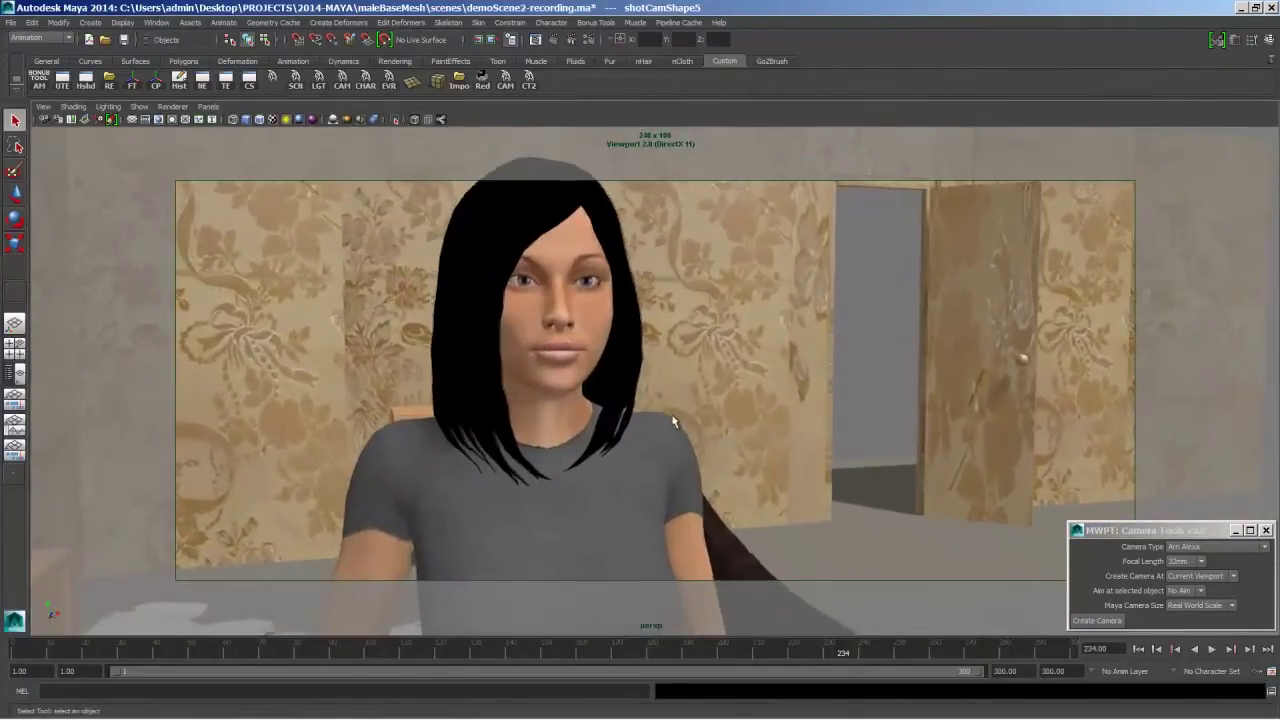
pyautogui.keyDown('alt'); pyautogui.moveTo(673, 421); pyautogui.dragTo(623, 460); pyautogui.keyUp('alt')
pyautogui.keyDown('alt'); pyautogui.moveTo(623, 460); pyautogui.dragTo(640, 460, button='right'); pyautogui.keyUp('alt')
pyautogui.keyDown('alt'); pyautogui.moveTo(640, 460); pyautogui.dragTo(695, 430); pyautogui.keyUp('alt')
pyautogui.keyDown('alt'); pyautogui.moveTo(707, 422); pyautogui.dragTo(698, 409, button='middle'); pyautogui.keyUp('alt')
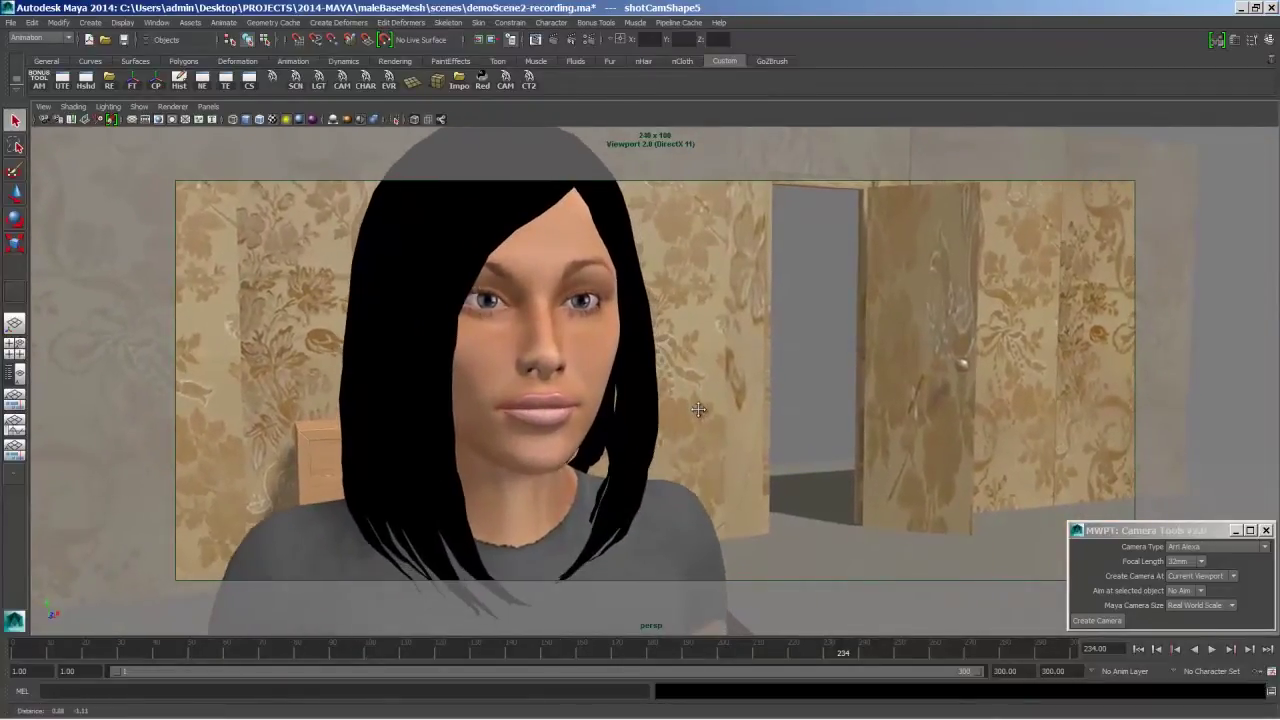
pyautogui.click(809, 292)
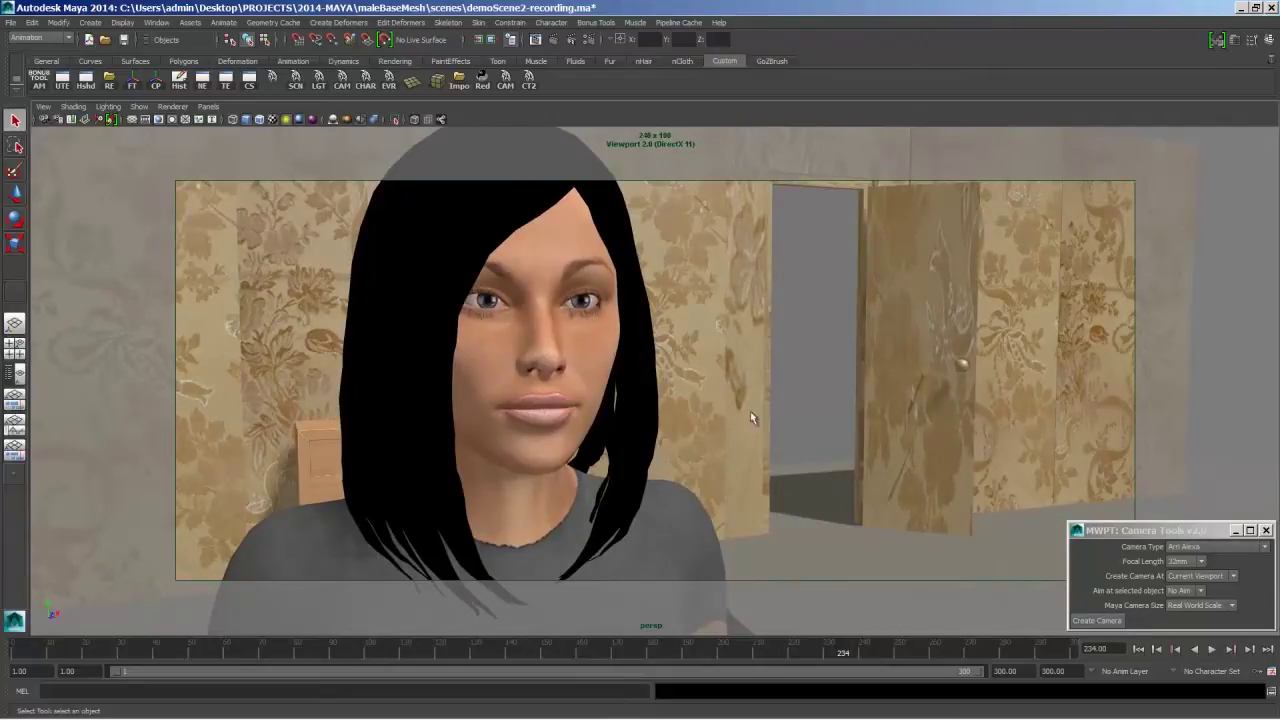
pyautogui.keyDown('alt'); pyautogui.moveTo(754, 420); pyautogui.dragTo(646, 414); pyautogui.keyUp('alt')
pyautogui.keyDown('alt'); pyautogui.moveTo(646, 414); pyautogui.dragTo(694, 400, button='right'); pyautogui.keyUp('alt')
pyautogui.keyDown('alt'); pyautogui.moveTo(694, 400); pyautogui.dragTo(723, 393, button='middle'); pyautogui.keyUp('alt')
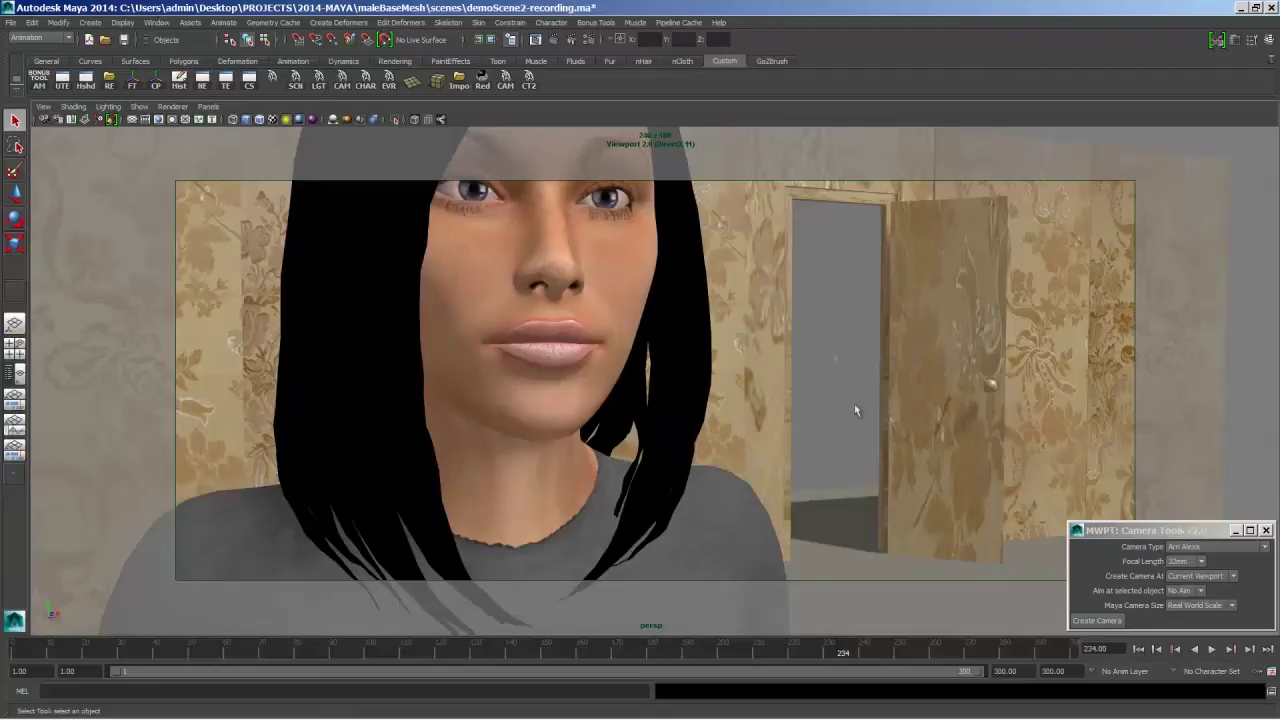
pyautogui.click(1098, 621)
# Step: Create a shot camera at frame 259 from a raised view over the footboard, facing the woman stretching out her arm on the bed
pyautogui.keyDown('alt'); pyautogui.moveTo(1028, 393); pyautogui.dragTo(754, 398, button='right'); pyautogui.keyUp('alt')
pyautogui.keyDown('alt'); pyautogui.moveTo(754, 398); pyautogui.dragTo(618, 354); pyautogui.keyUp('alt')
pyautogui.keyDown('alt'); pyautogui.moveTo(491, 383); pyautogui.dragTo(570, 390, button='right'); pyautogui.keyUp('alt')
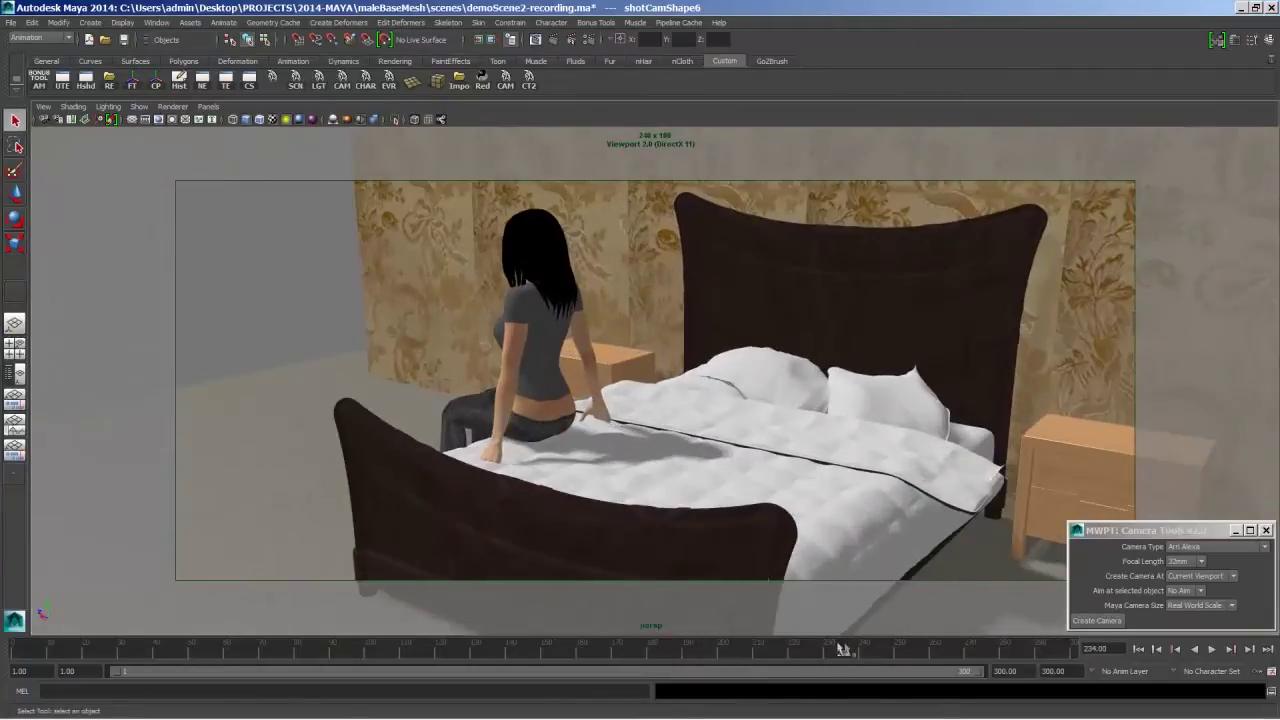
pyautogui.moveTo(922, 650)
pyautogui.mouseDown()
pyautogui.moveTo(983, 653)
pyautogui.moveTo(908, 650)
pyautogui.moveTo(931, 650)
pyautogui.mouseUp()
pyautogui.keyDown('alt'); pyautogui.moveTo(656, 488); pyautogui.dragTo(760, 495); pyautogui.keyUp('alt')
pyautogui.keyDown('alt'); pyautogui.moveTo(592, 440); pyautogui.dragTo(666, 429, button='middle'); pyautogui.keyUp('alt')
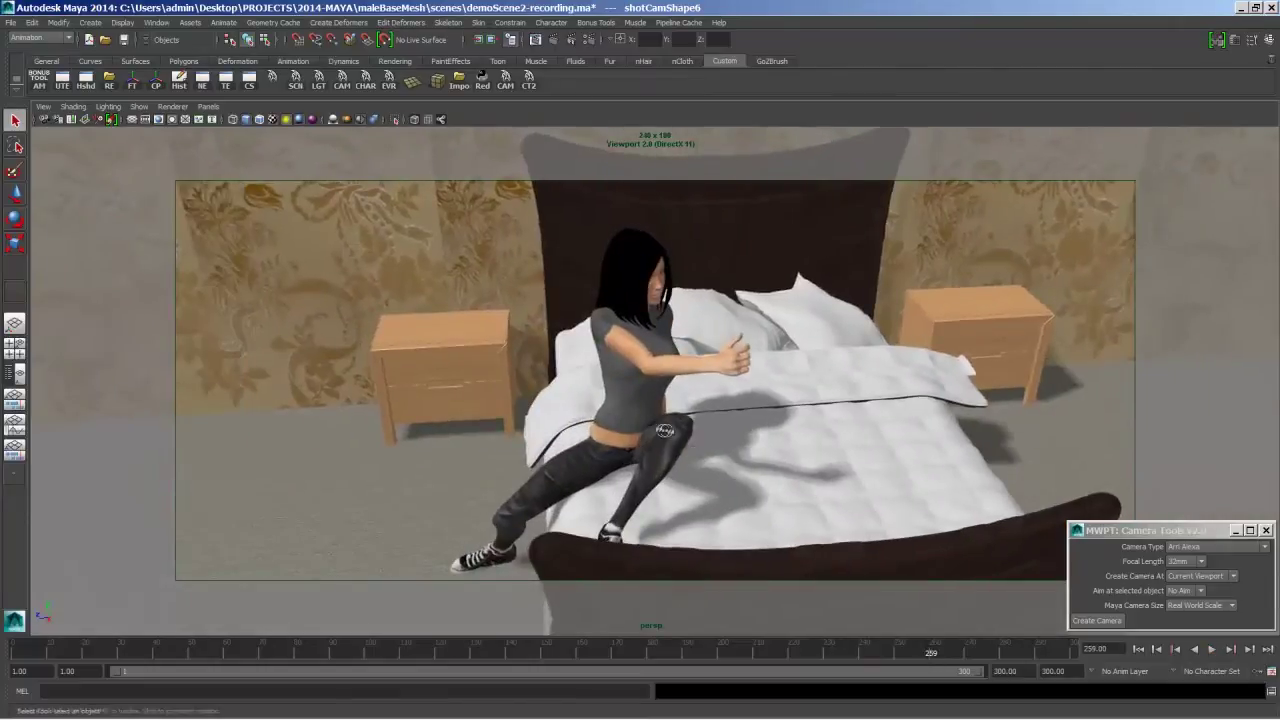
pyautogui.keyDown('alt'); pyautogui.moveTo(666, 429); pyautogui.dragTo(700, 407); pyautogui.keyUp('alt')
pyautogui.click(1114, 621)
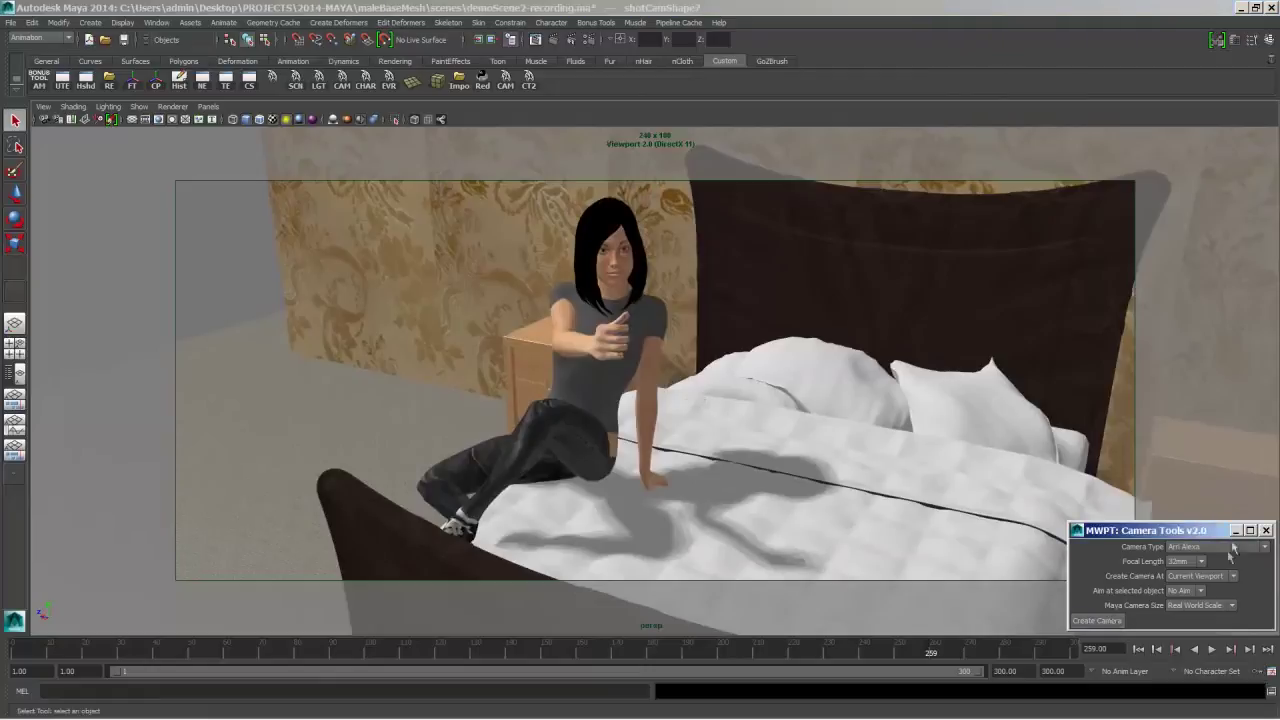
# Step: Close the Camera Tools window and show the cameras in the viewport to review their placement around the room
pyautogui.click(1266, 530)
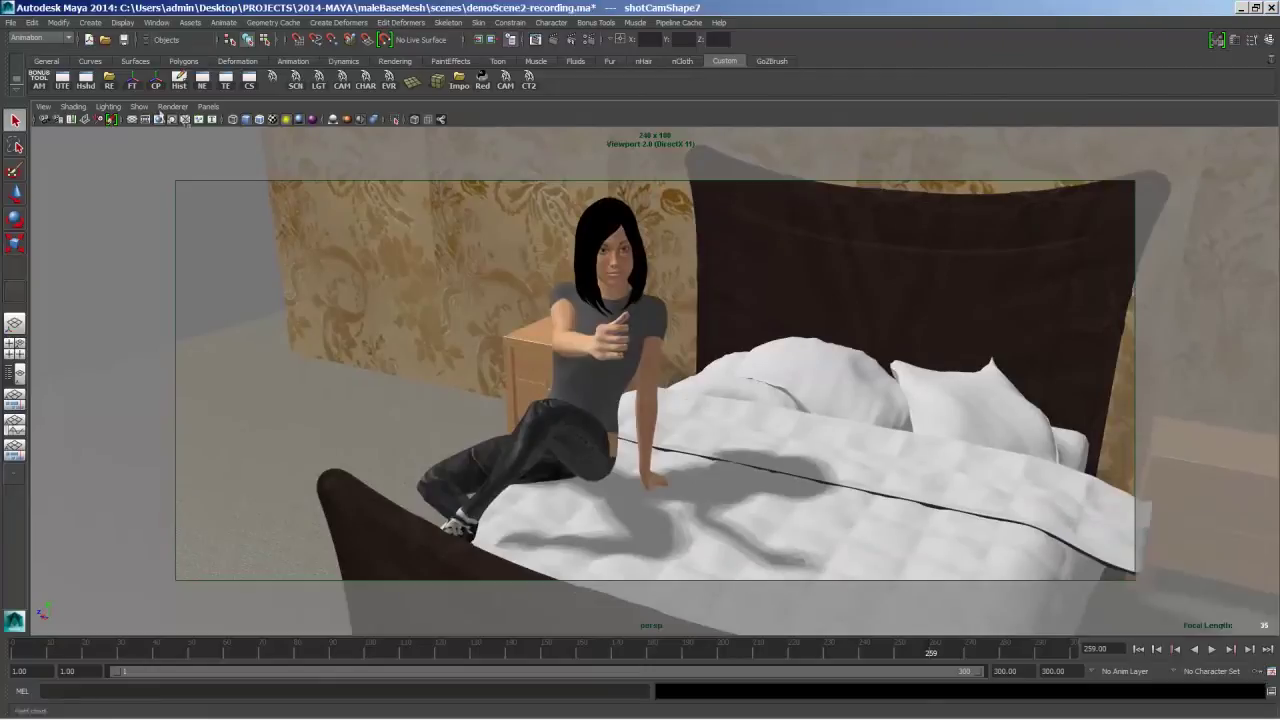
pyautogui.click(138, 107)
pyautogui.click(202, 269)
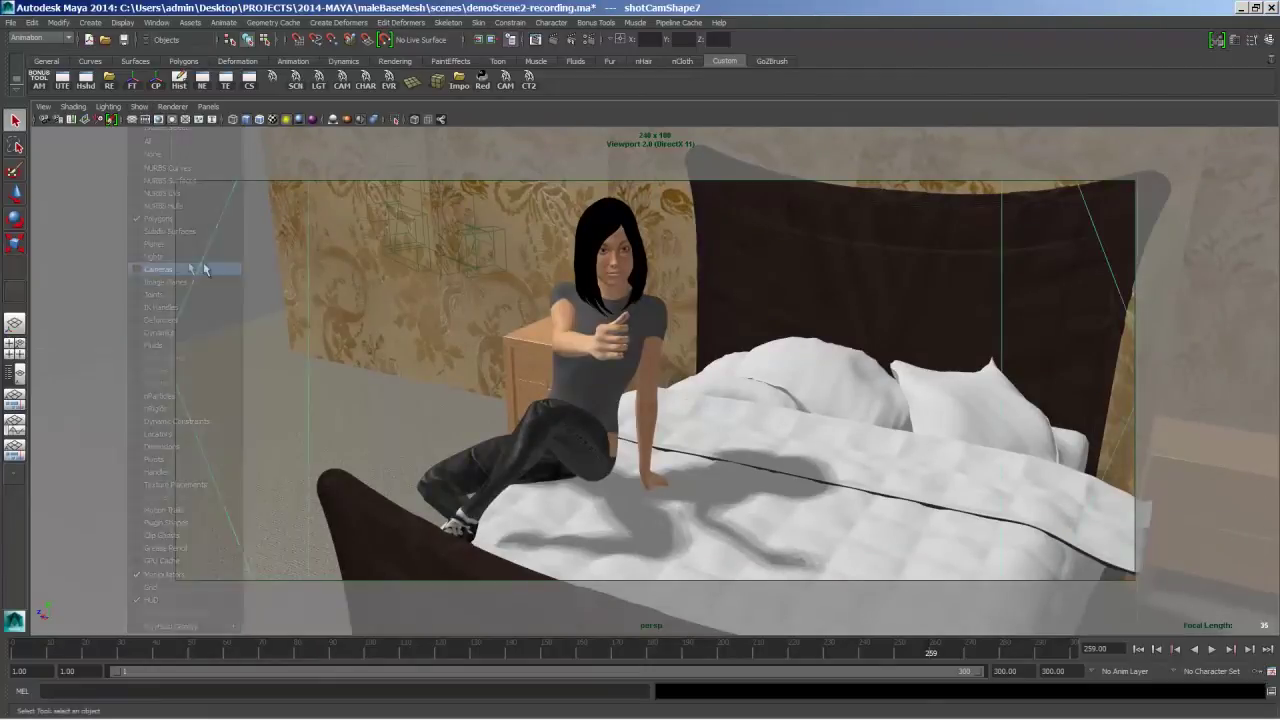
pyautogui.keyDown('alt'); pyautogui.moveTo(294, 366); pyautogui.dragTo(330, 370, button='right'); pyautogui.keyUp('alt')
pyautogui.click(380, 285)
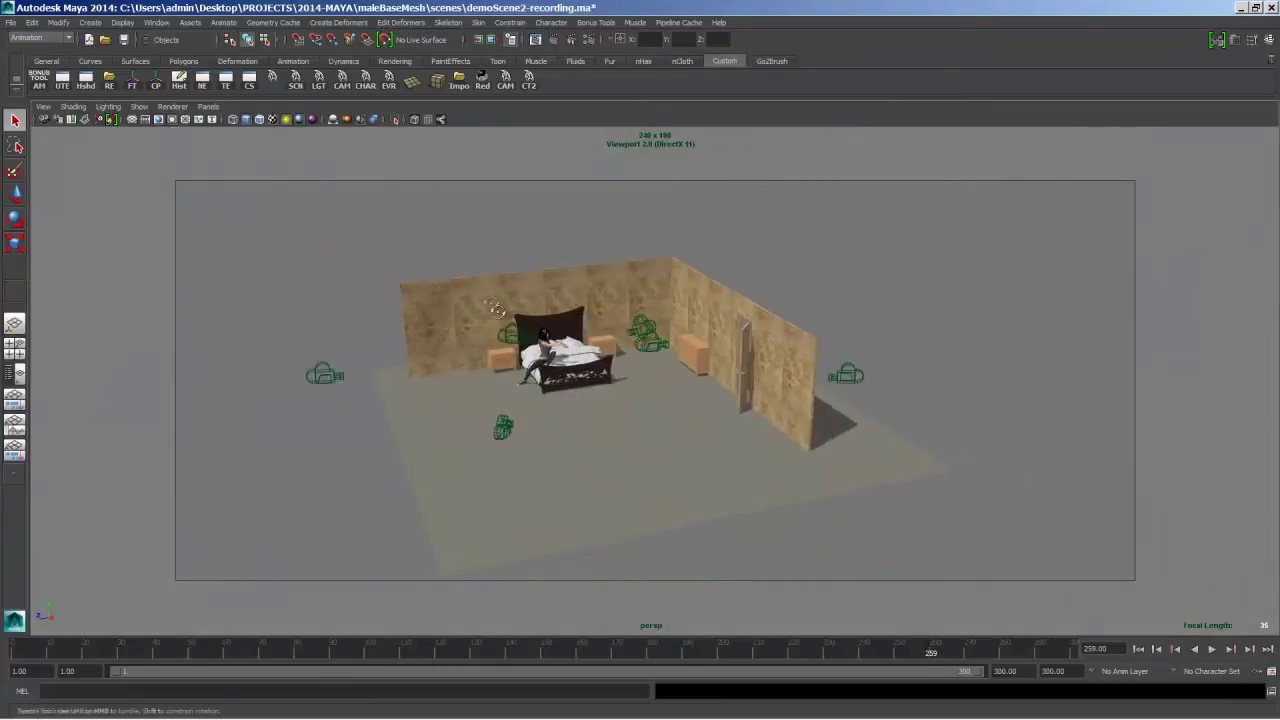
pyautogui.keyDown('alt'); pyautogui.moveTo(380, 285); pyautogui.dragTo(688, 361); pyautogui.keyUp('alt')
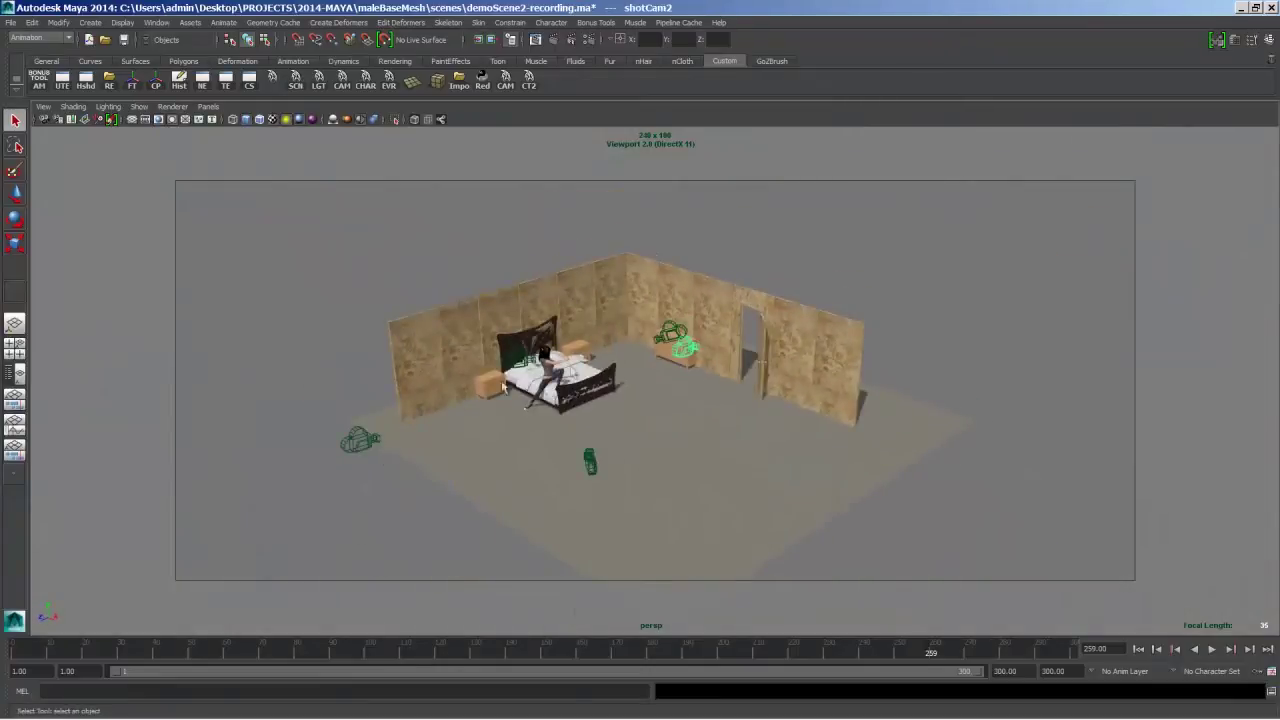
pyautogui.keyDown('alt'); pyautogui.moveTo(361, 448); pyautogui.dragTo(549, 432); pyautogui.keyUp('alt')
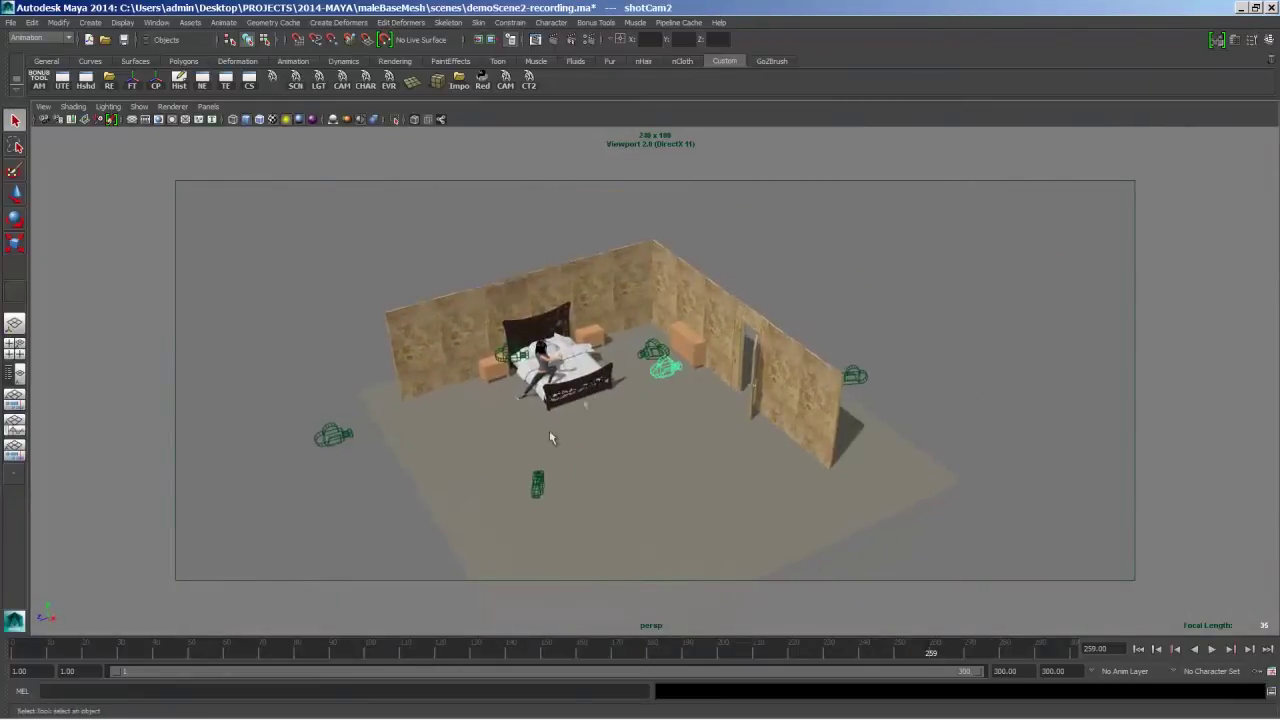
# Step: Review the placement of the shot cameras around the bedroom in the perspective view with the resolution gate hidden
pyautogui.moveTo(535, 488)
pyautogui.keyDown('alt'); pyautogui.mouseDown()
pyautogui.moveTo(519, 472)
pyautogui.moveTo(529, 505)
pyautogui.mouseUp(); pyautogui.keyUp('alt')
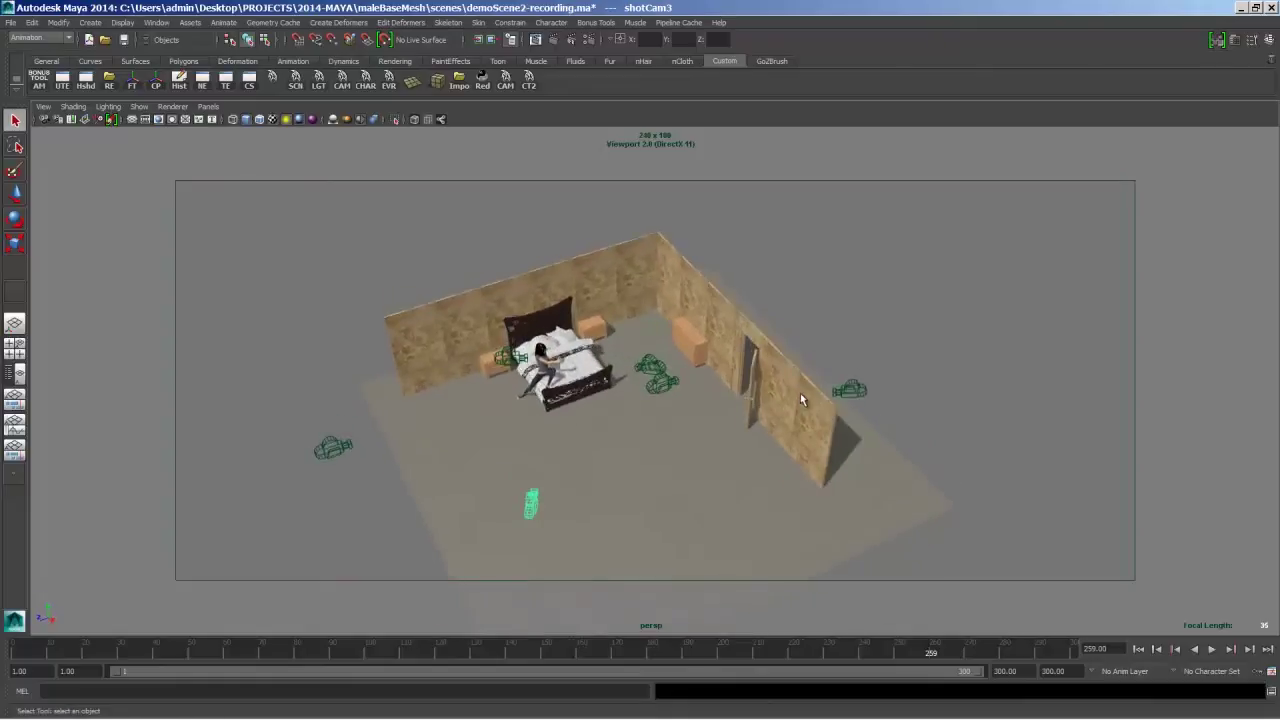
pyautogui.keyDown('alt'); pyautogui.moveTo(812, 398); pyautogui.dragTo(440, 330); pyautogui.keyUp('alt')
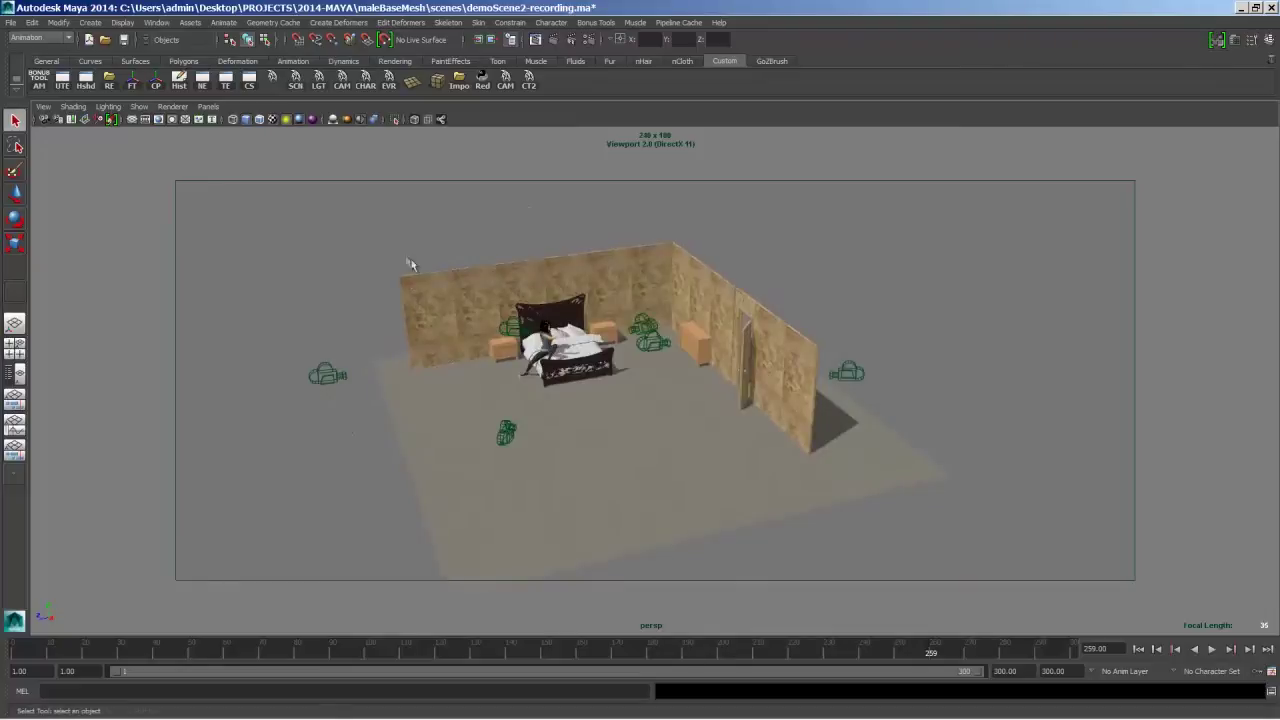
pyautogui.keyDown('alt'); pyautogui.moveTo(411, 259); pyautogui.dragTo(413, 289, button='middle'); pyautogui.keyUp('alt')
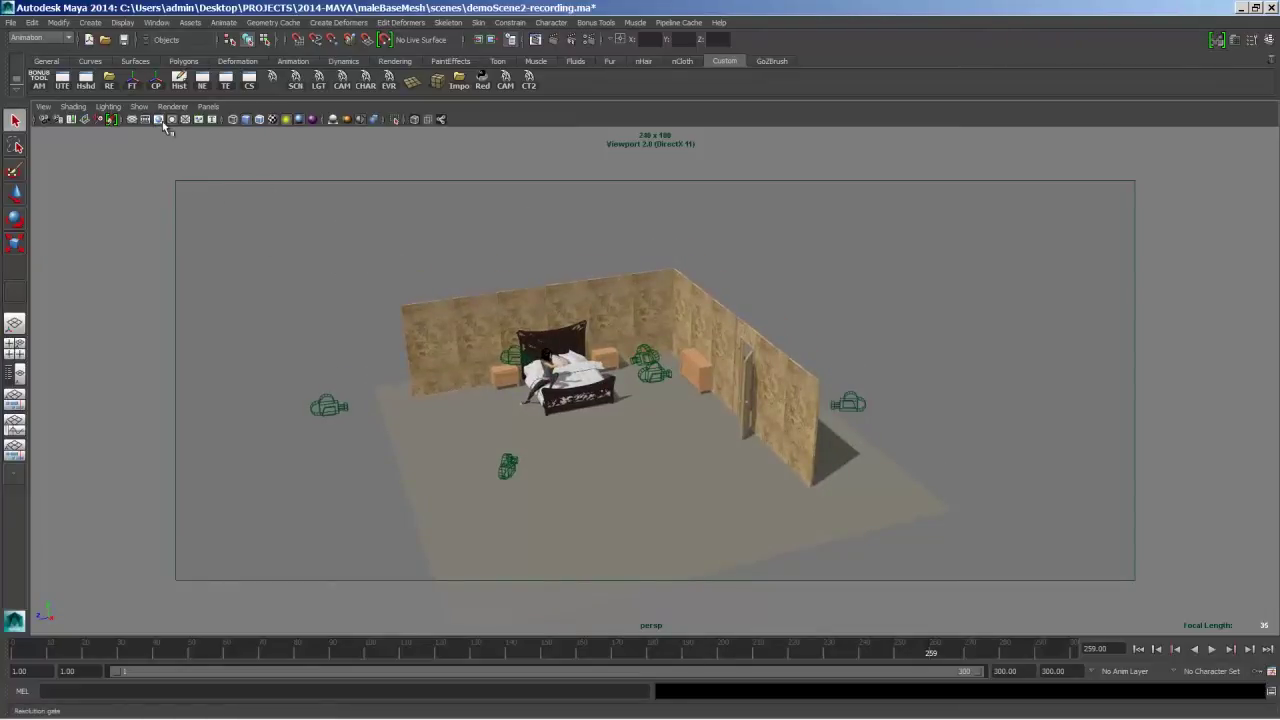
pyautogui.click(159, 120)
pyautogui.scroll(3, 420, 290)
pyautogui.keyDown('alt'); pyautogui.moveTo(420, 290); pyautogui.dragTo(465, 350); pyautogui.keyUp('alt')
pyautogui.keyDown('alt'); pyautogui.moveTo(450, 392); pyautogui.dragTo(526, 384, button='middle'); pyautogui.keyUp('alt')
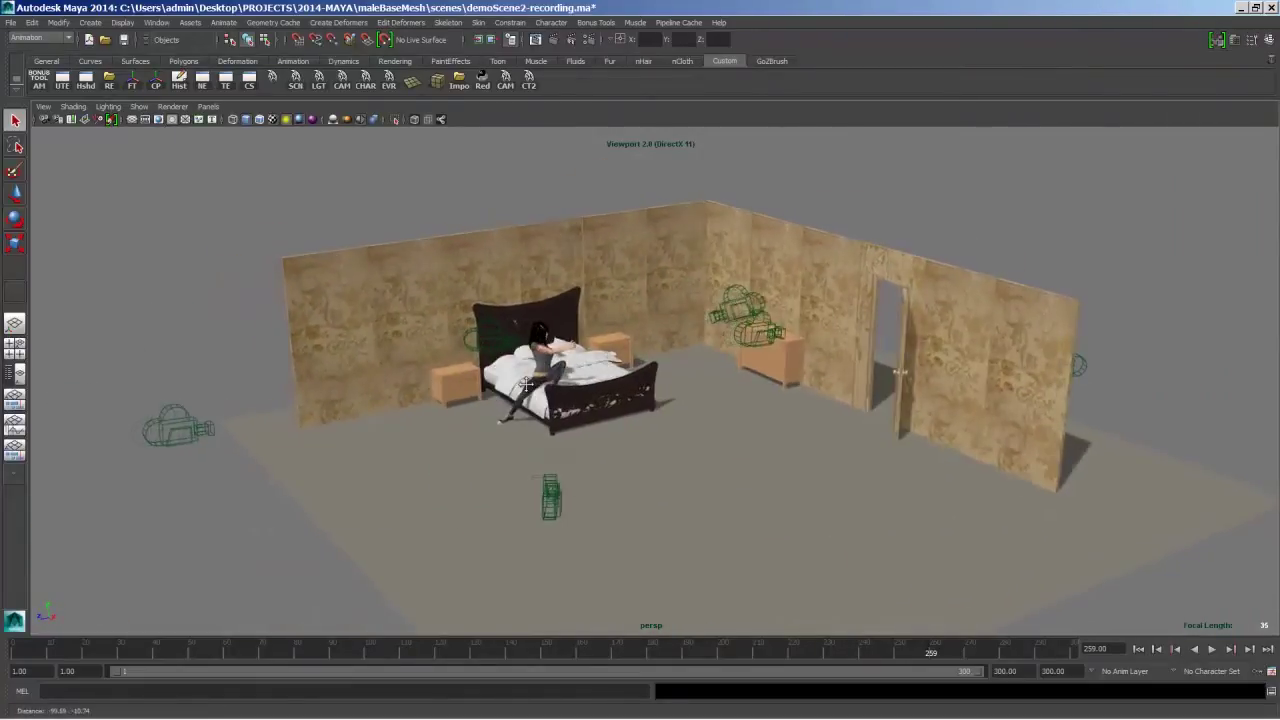
pyautogui.keyDown('alt'); pyautogui.moveTo(525, 384); pyautogui.dragTo(525, 388, button='right'); pyautogui.keyUp('alt')
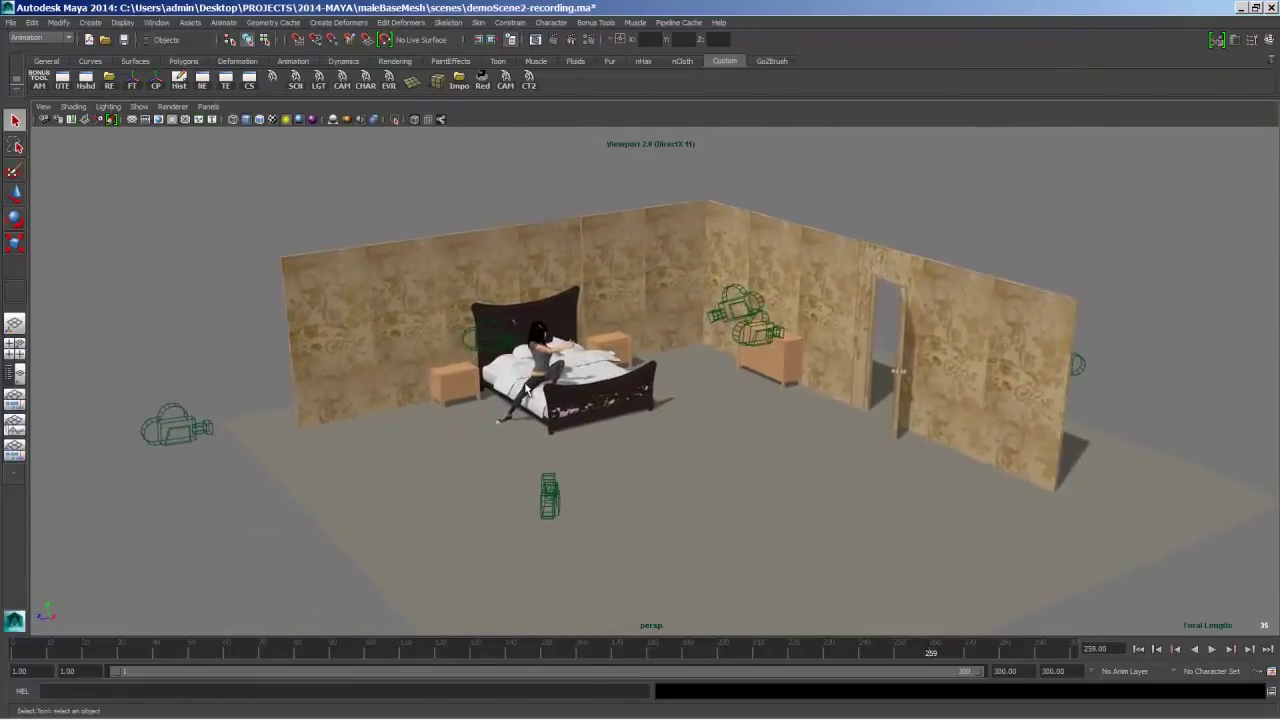
# Step: Switch to the perspective and Camera Sequencer layout in full-screen view and enlarge the sequencer area slightly
pyautogui.click(14, 458)
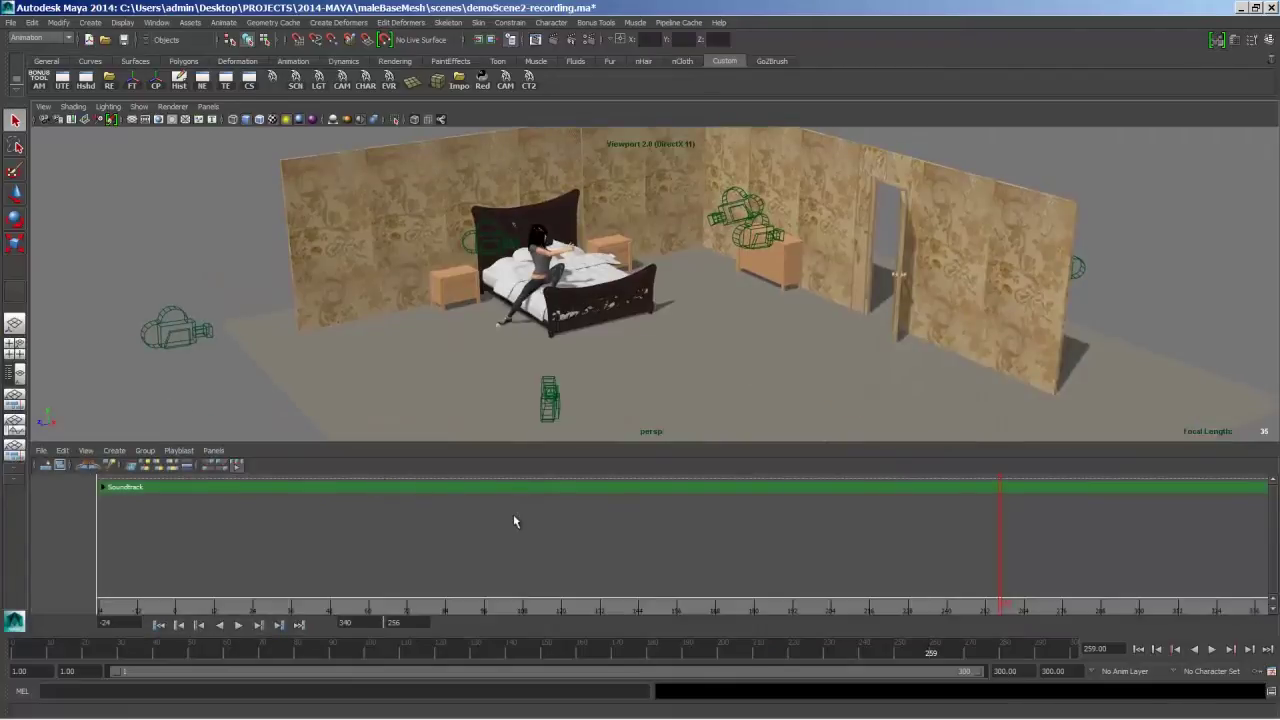
pyautogui.hotkey('ctrl', 'space')
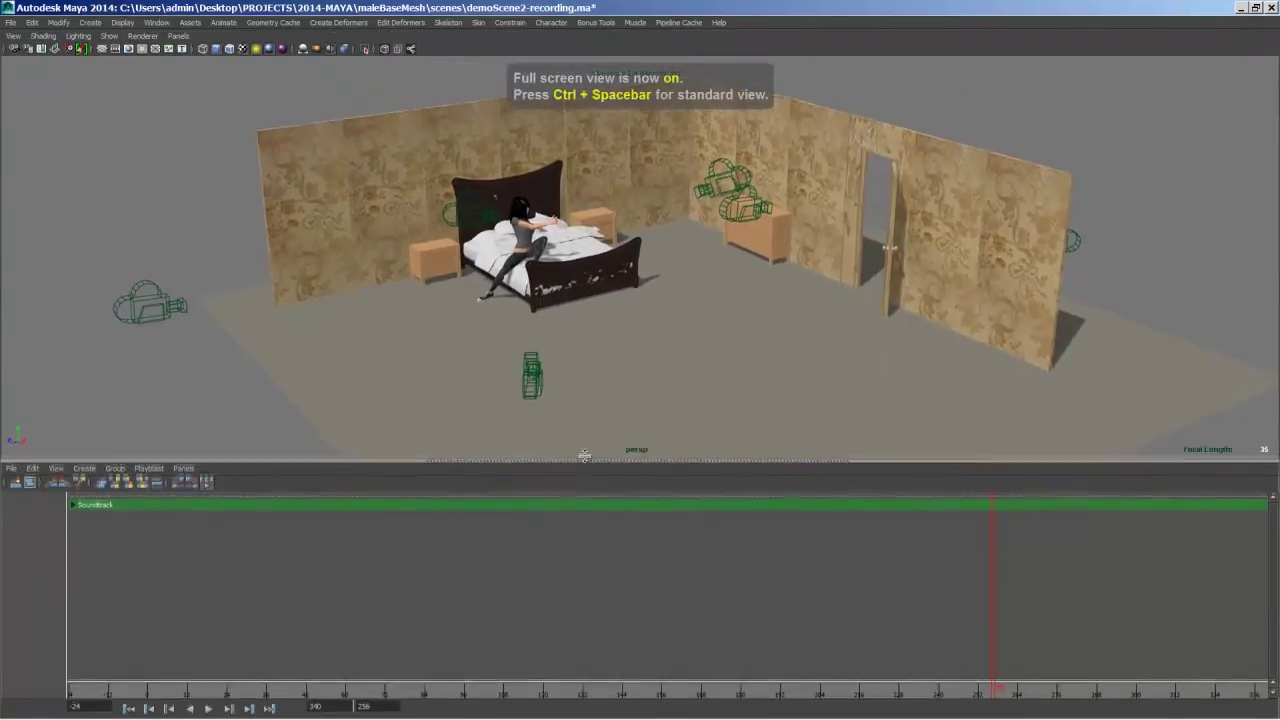
pyautogui.moveTo(585, 456); pyautogui.dragTo(560, 424)
# Step: Create a shot in the sequencer for shotCam1, from frame 1 to 300, placed at the current frame
pyautogui.click(84, 436)
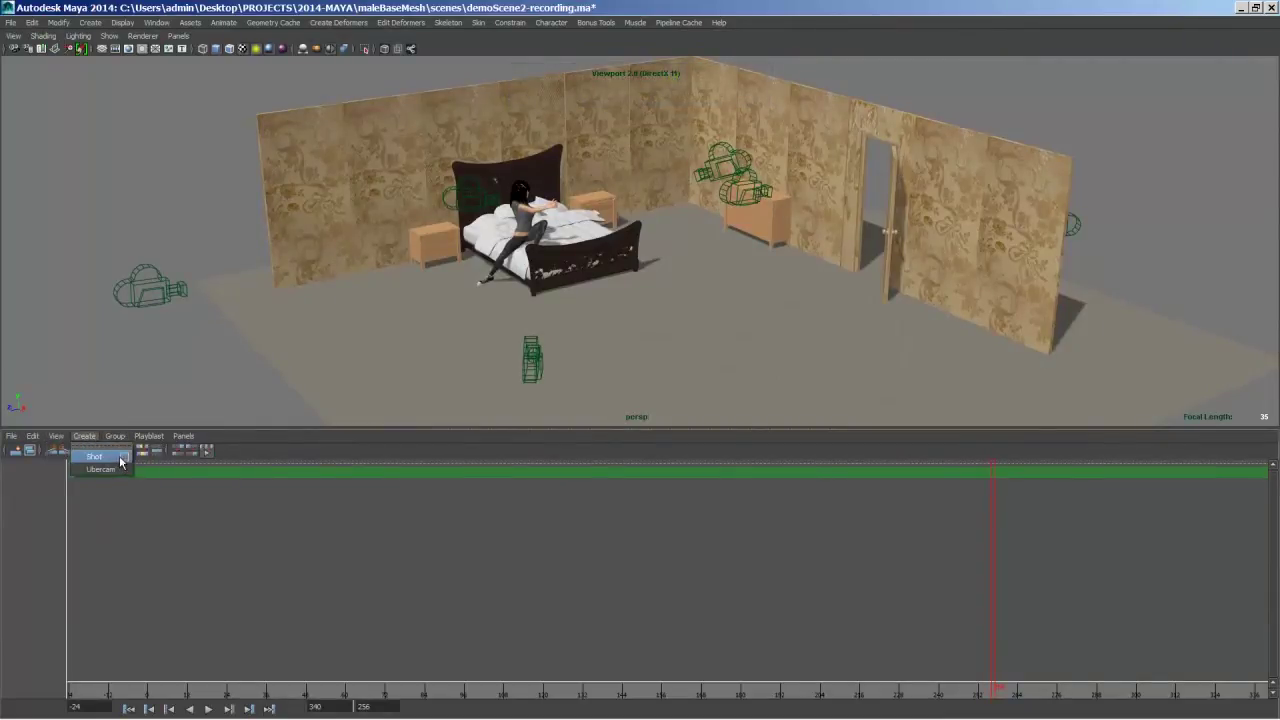
pyautogui.click(120, 458)
pyautogui.moveTo(727, 196); pyautogui.dragTo(945, 184)
pyautogui.click(913, 222)
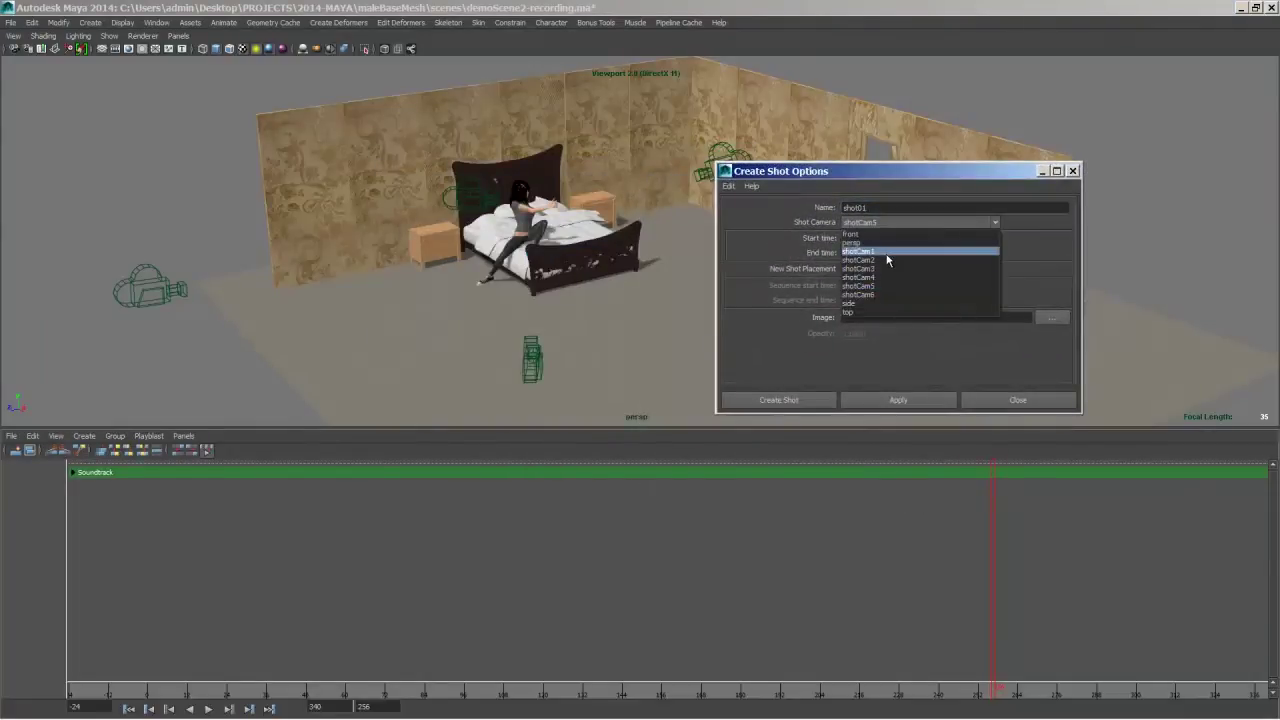
pyautogui.click(880, 252)
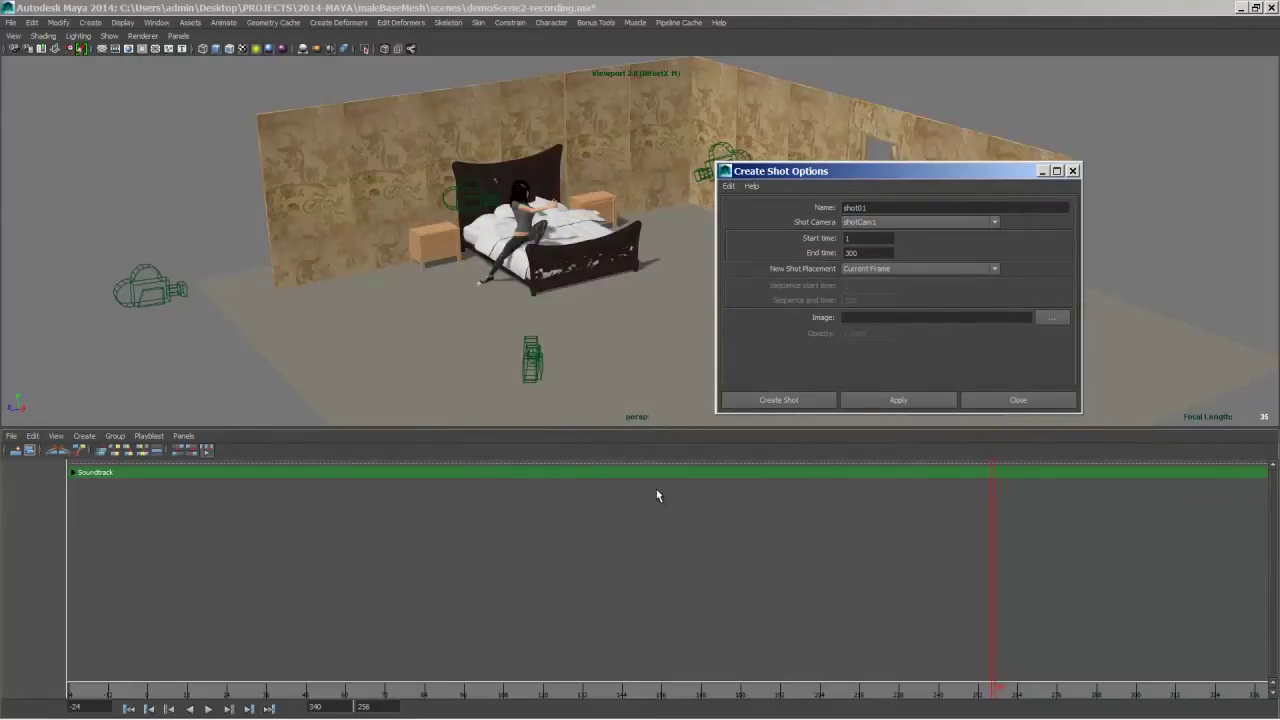
pyautogui.click(898, 400)
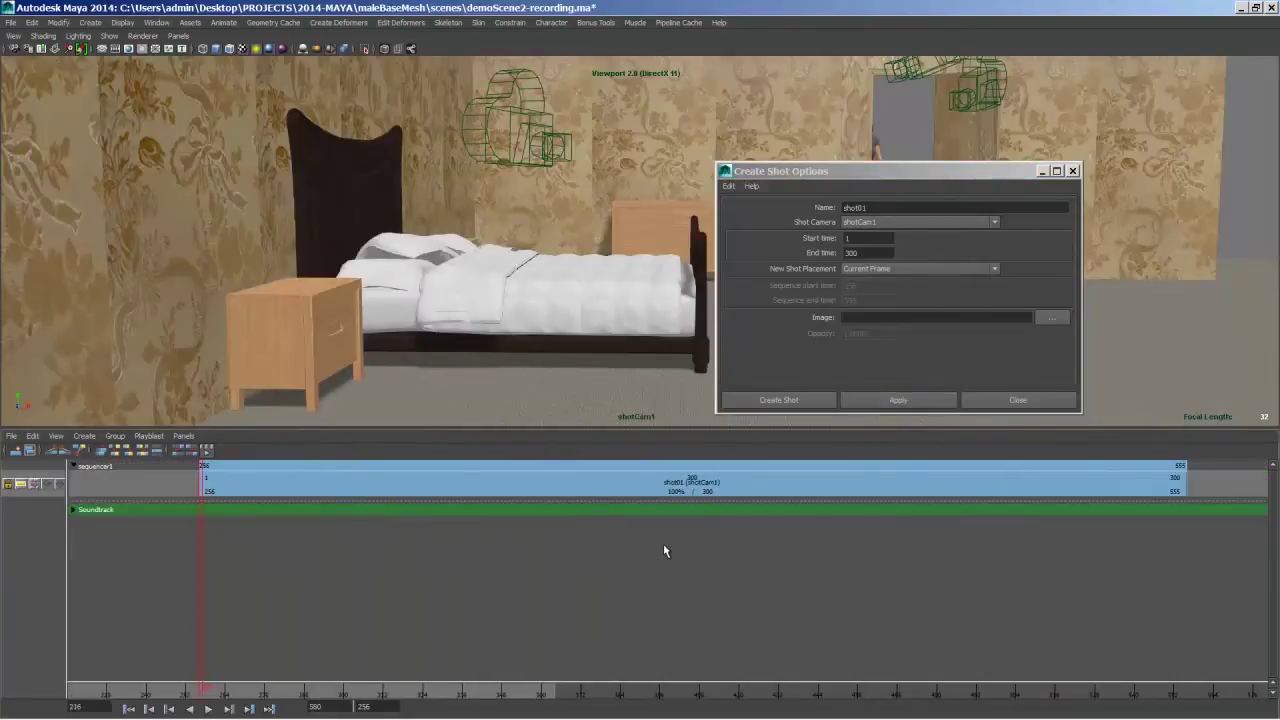
# Step: Add two more shots with frames 1 to 300 at the current frame, one for shotCam2 and one for shotCam3
pyautogui.click(917, 223)
pyautogui.click(904, 260)
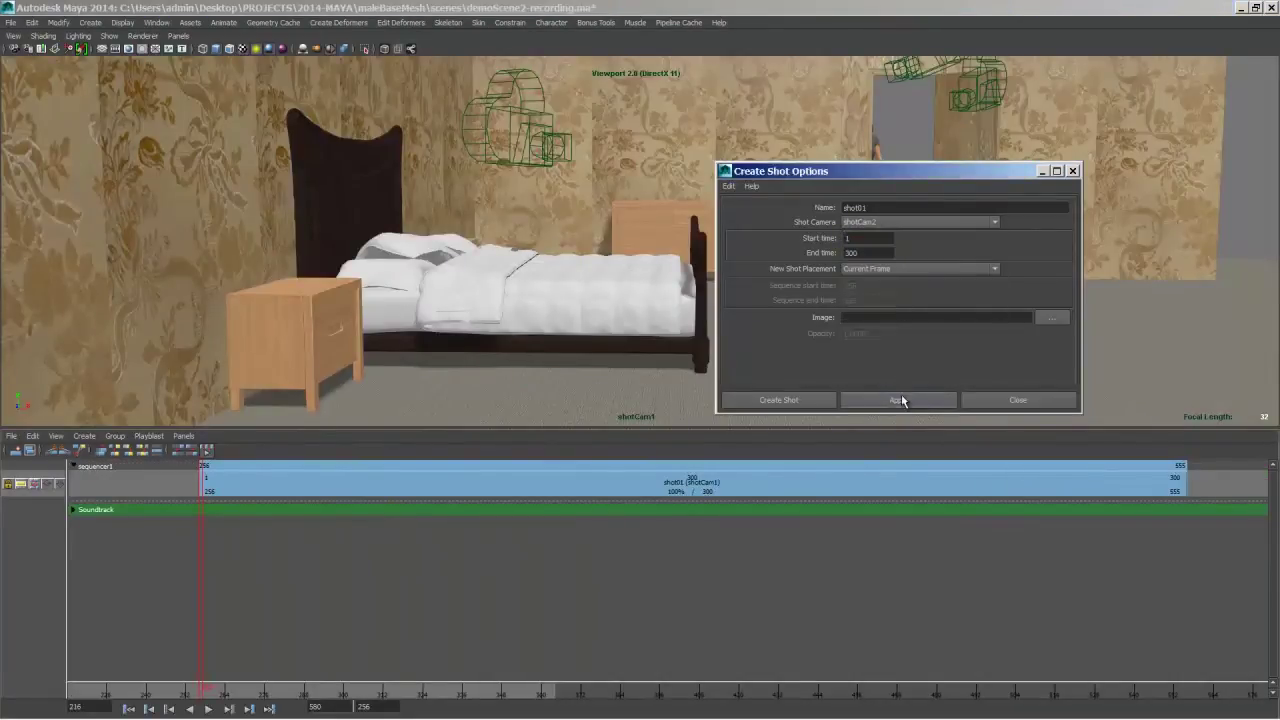
pyautogui.click(901, 400)
pyautogui.click(887, 221)
pyautogui.click(894, 268)
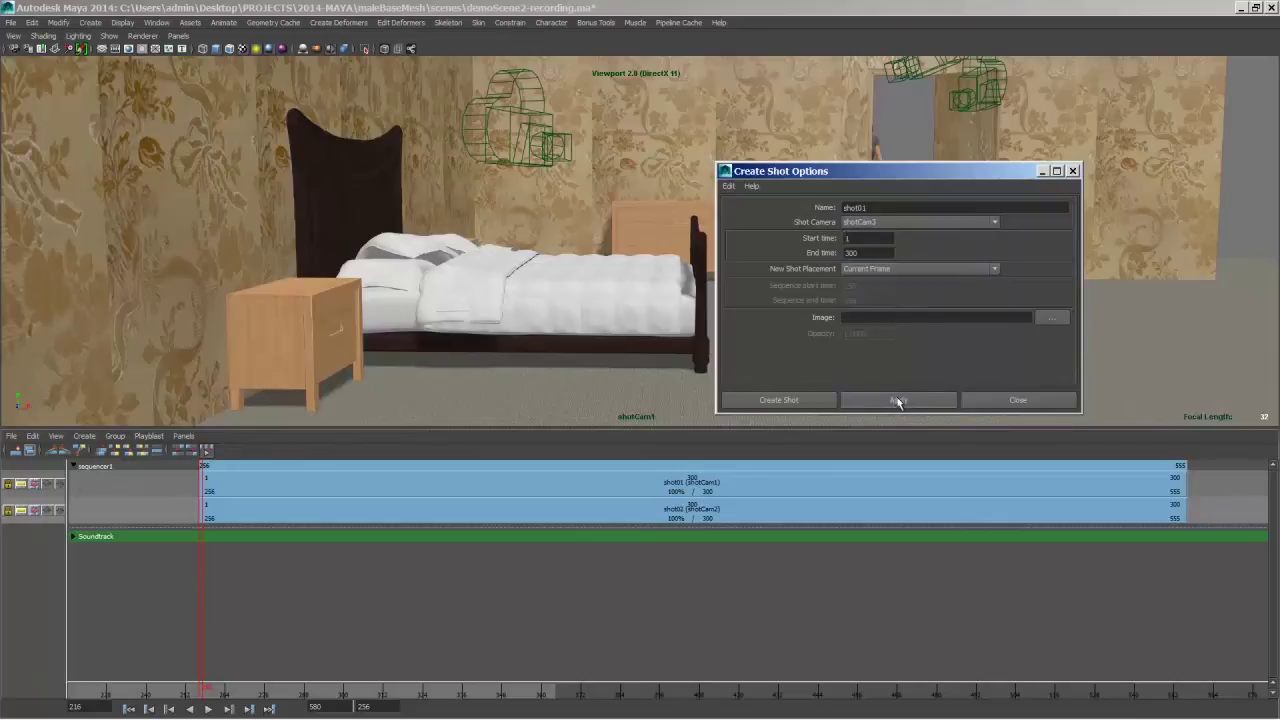
pyautogui.click(897, 401)
# Step: Add shots for shotCam4 and shotCam5 with the same 1 to 300 frame range
pyautogui.click(885, 222)
pyautogui.click(893, 287)
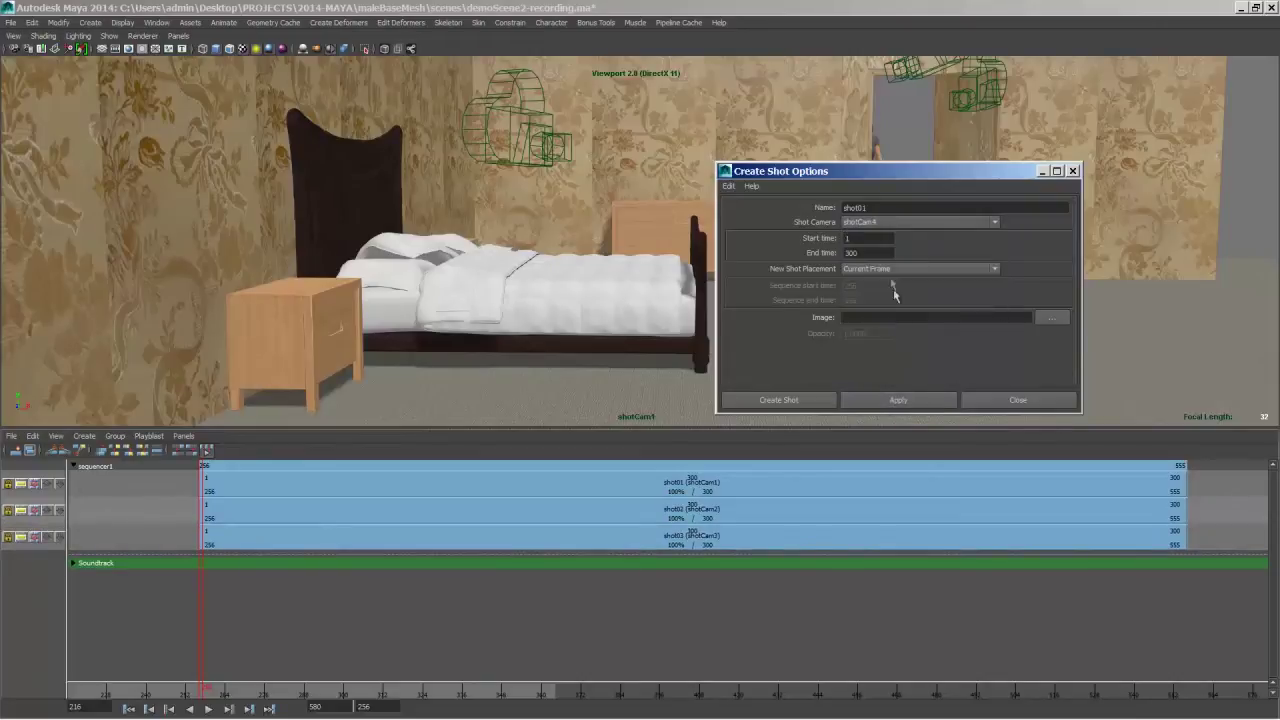
pyautogui.click(890, 400)
pyautogui.click(880, 222)
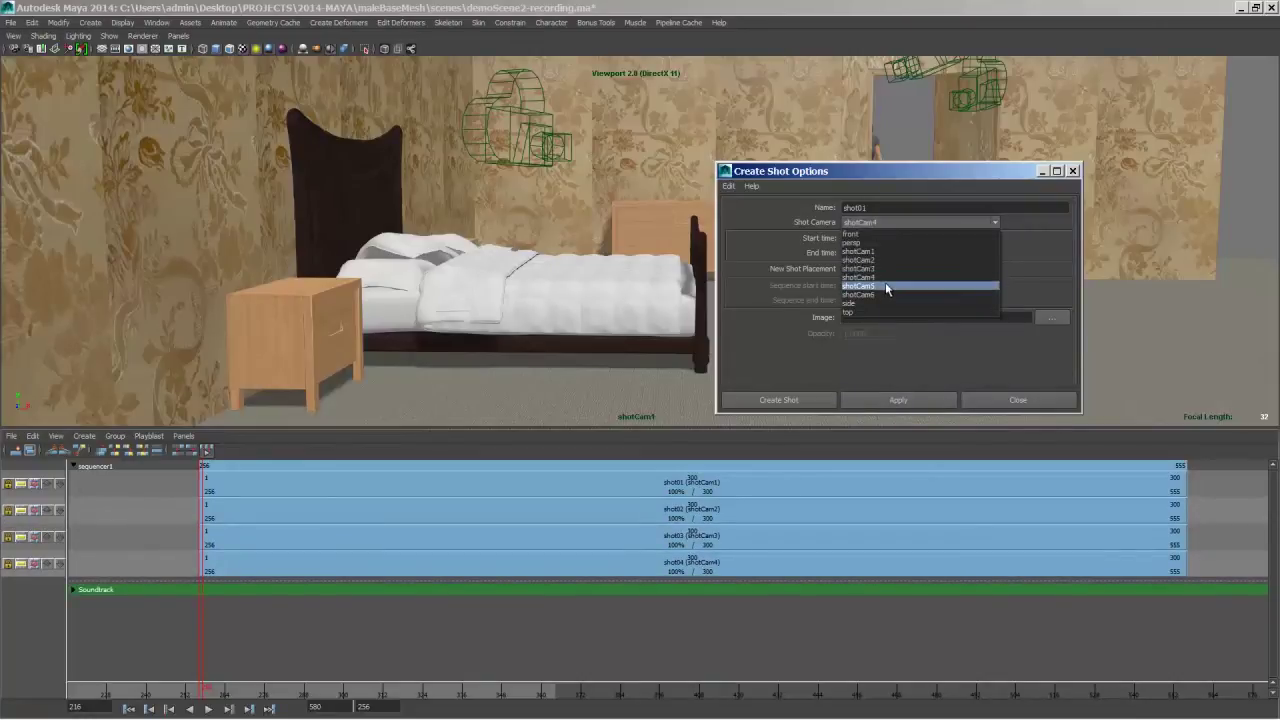
pyautogui.click(886, 285)
pyautogui.click(914, 401)
# Step: Add a shot for shotCam6 with the same settings and close the shot creation options
pyautogui.click(888, 222)
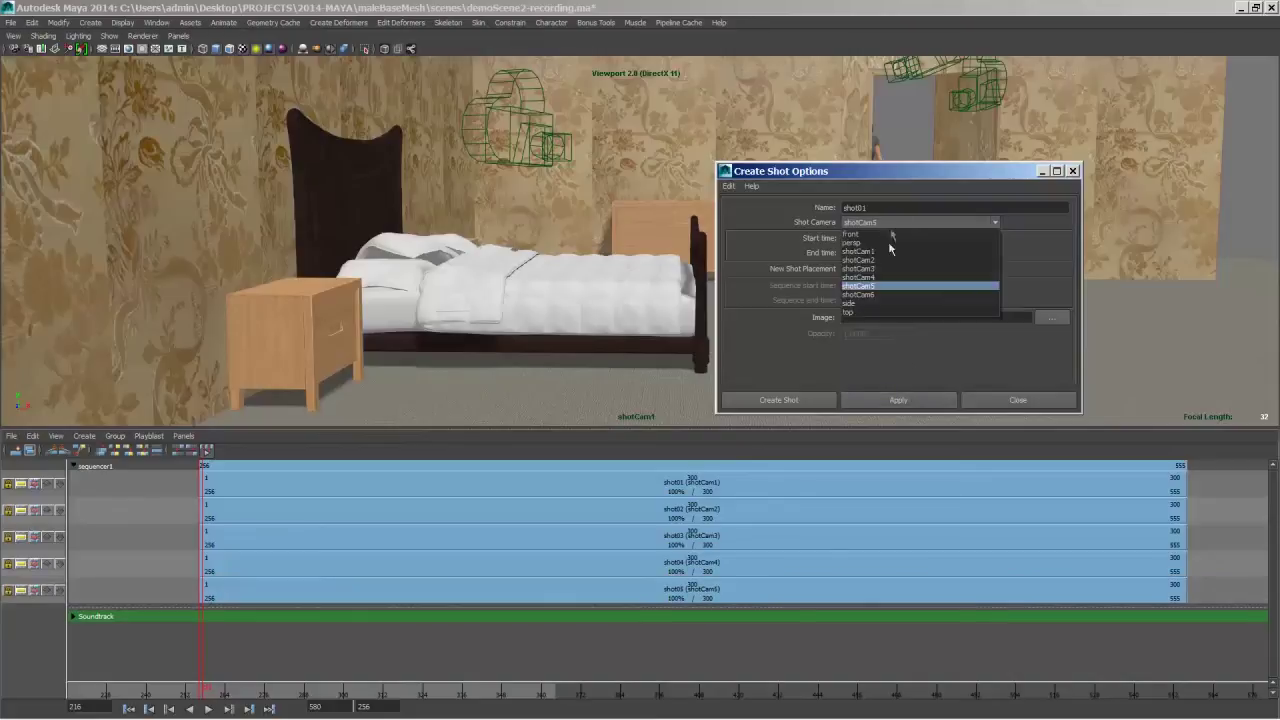
pyautogui.click(890, 296)
pyautogui.click(893, 401)
pyautogui.click(1005, 401)
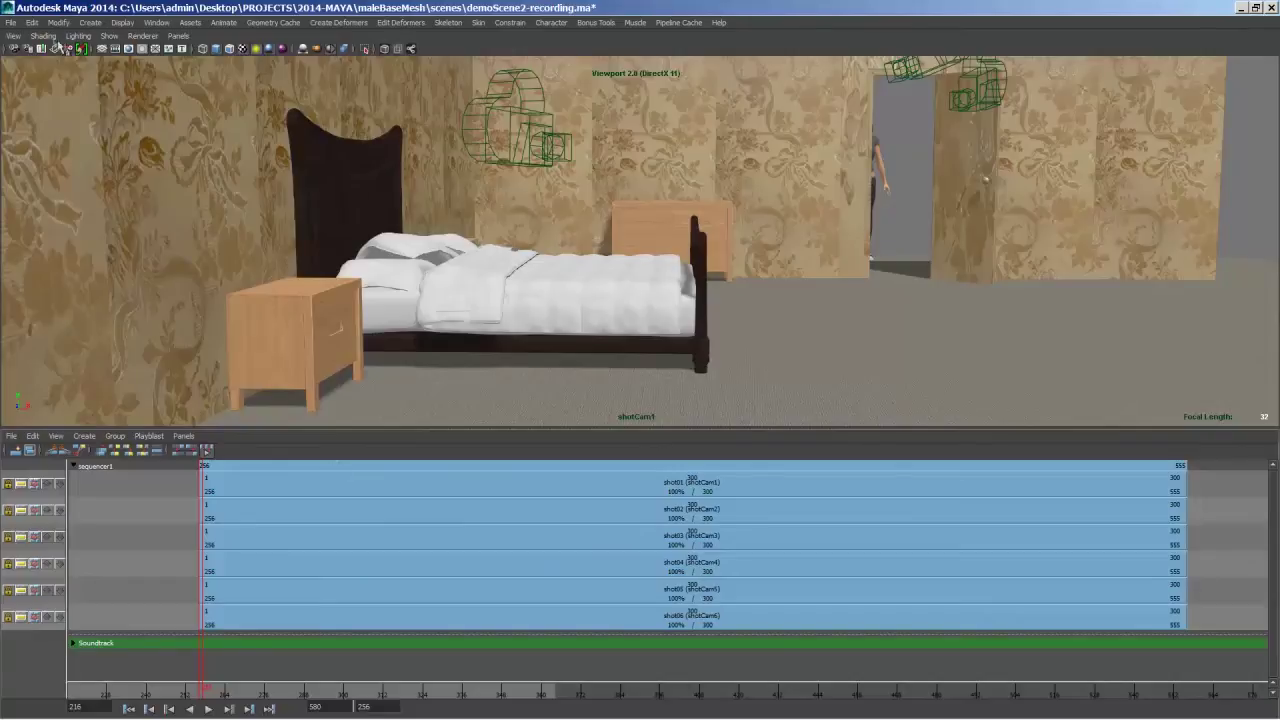
# Step: Show the resolution gate for shotCam1 and hide the camera objects in the viewport
pyautogui.click(129, 49)
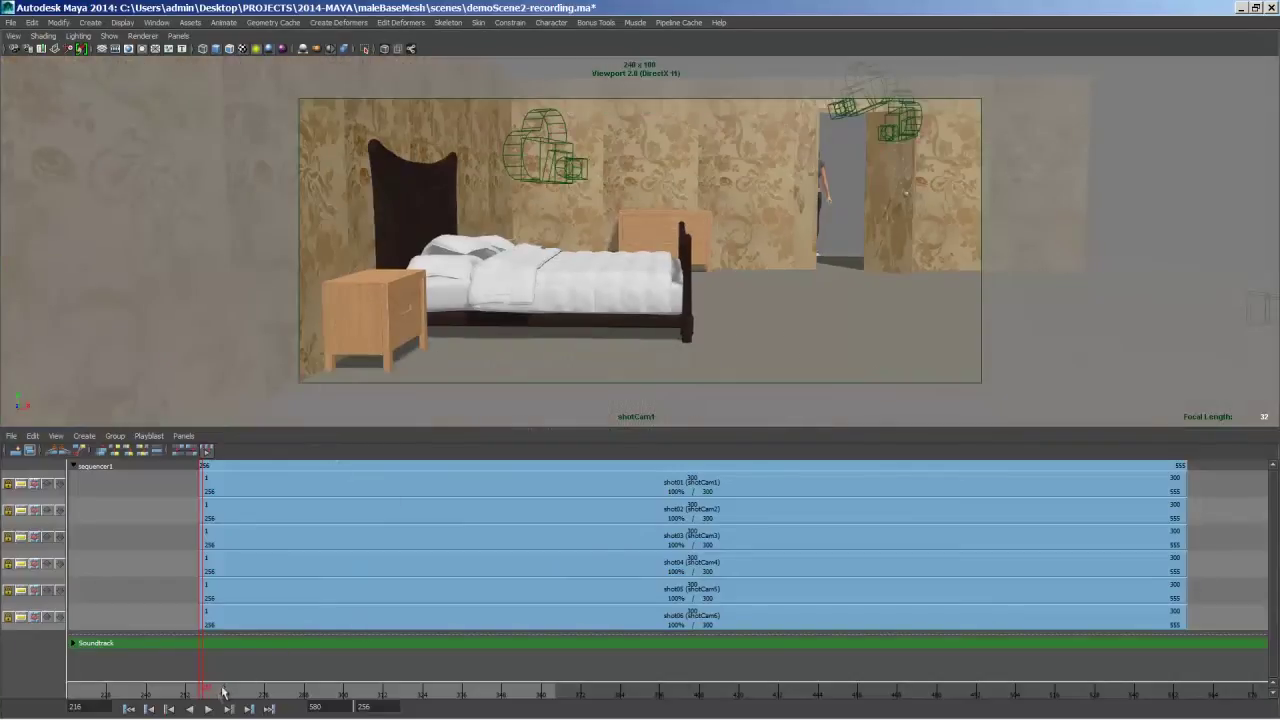
pyautogui.moveTo(205, 692); pyautogui.dragTo(228, 605)
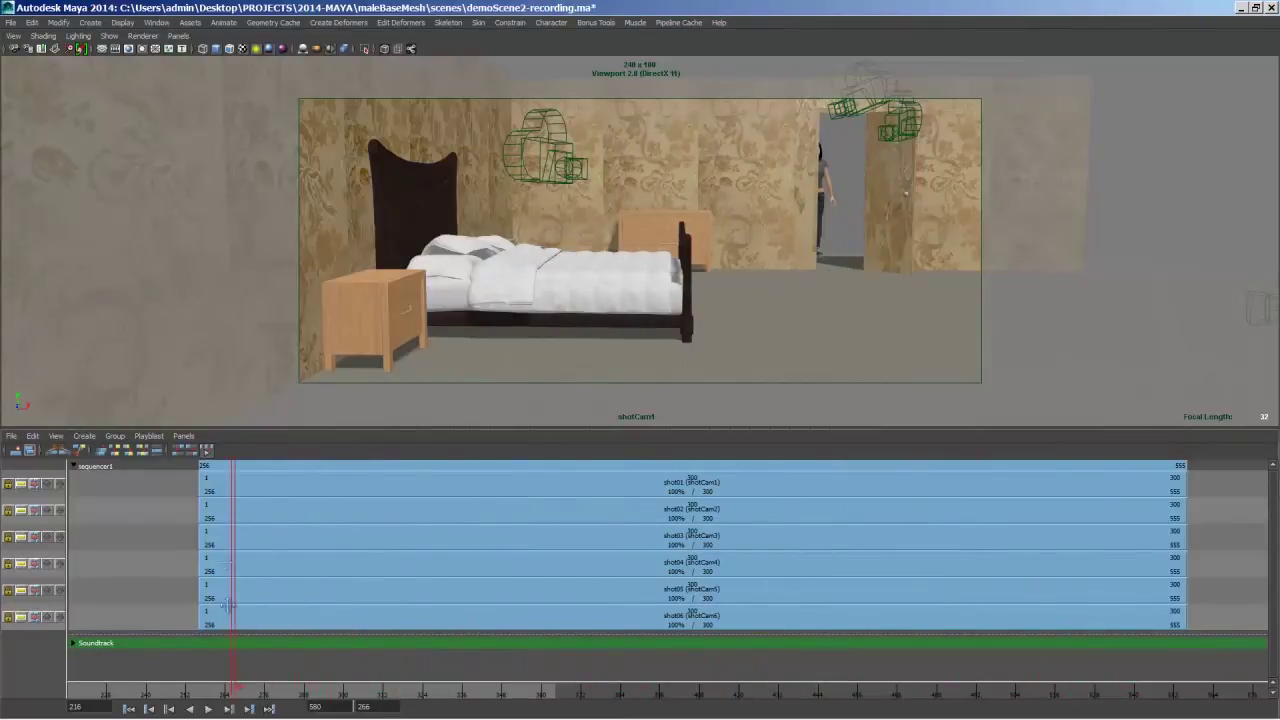
pyautogui.click(110, 36)
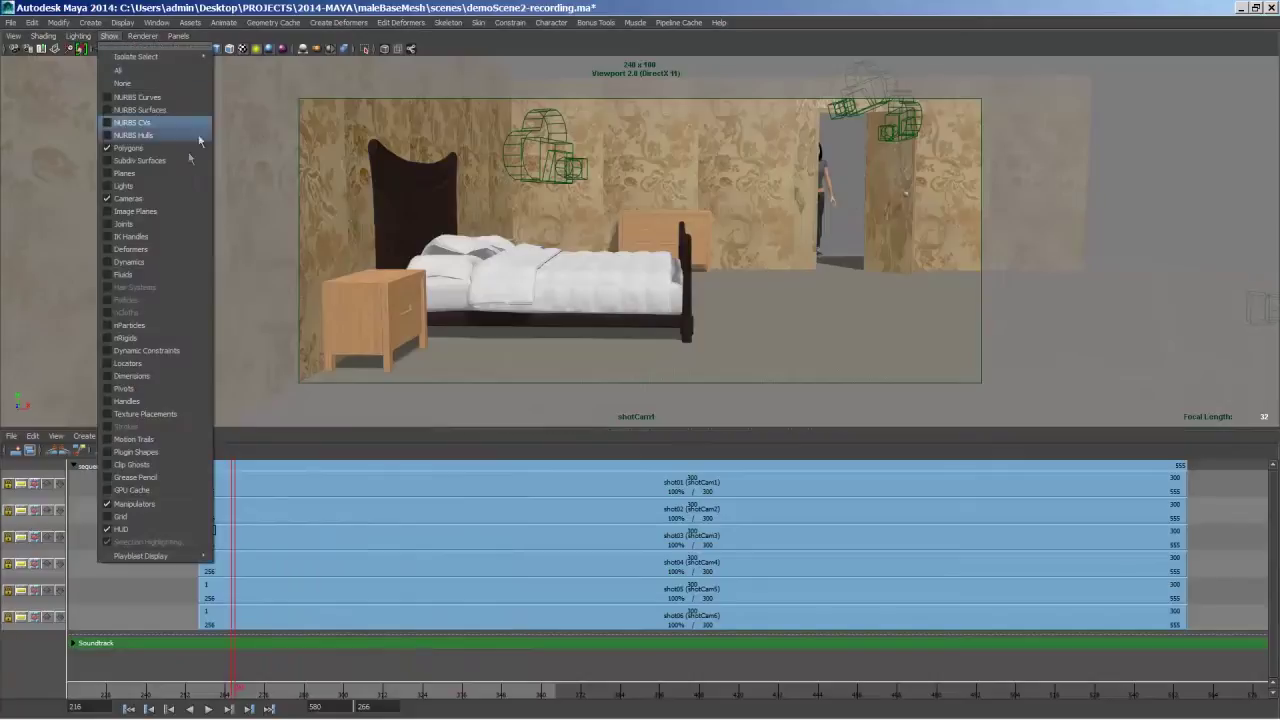
pyautogui.click(165, 196)
# Step: Trim shot01 to end at sequence frame 321 and shot02 at 366, with the resolution gate shown for shotCam2
pyautogui.moveTo(246, 689); pyautogui.dragTo(420, 700)
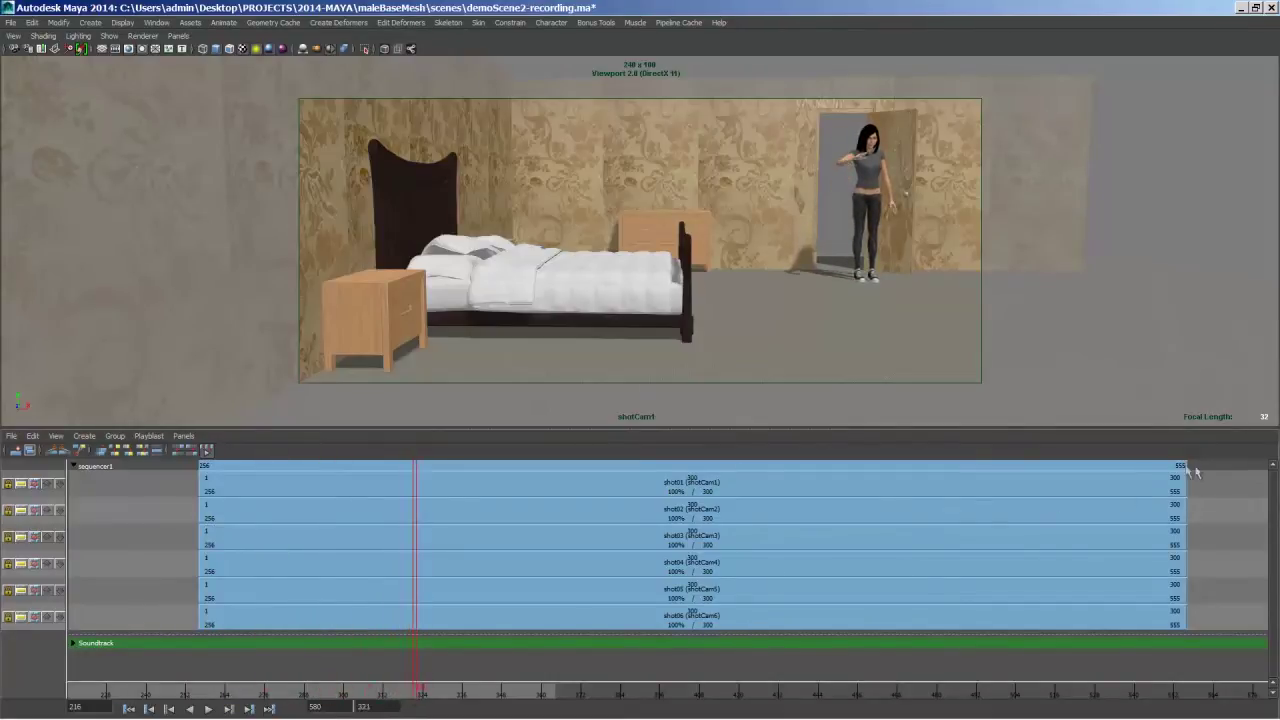
pyautogui.moveTo(1175, 477); pyautogui.dragTo(405, 478)
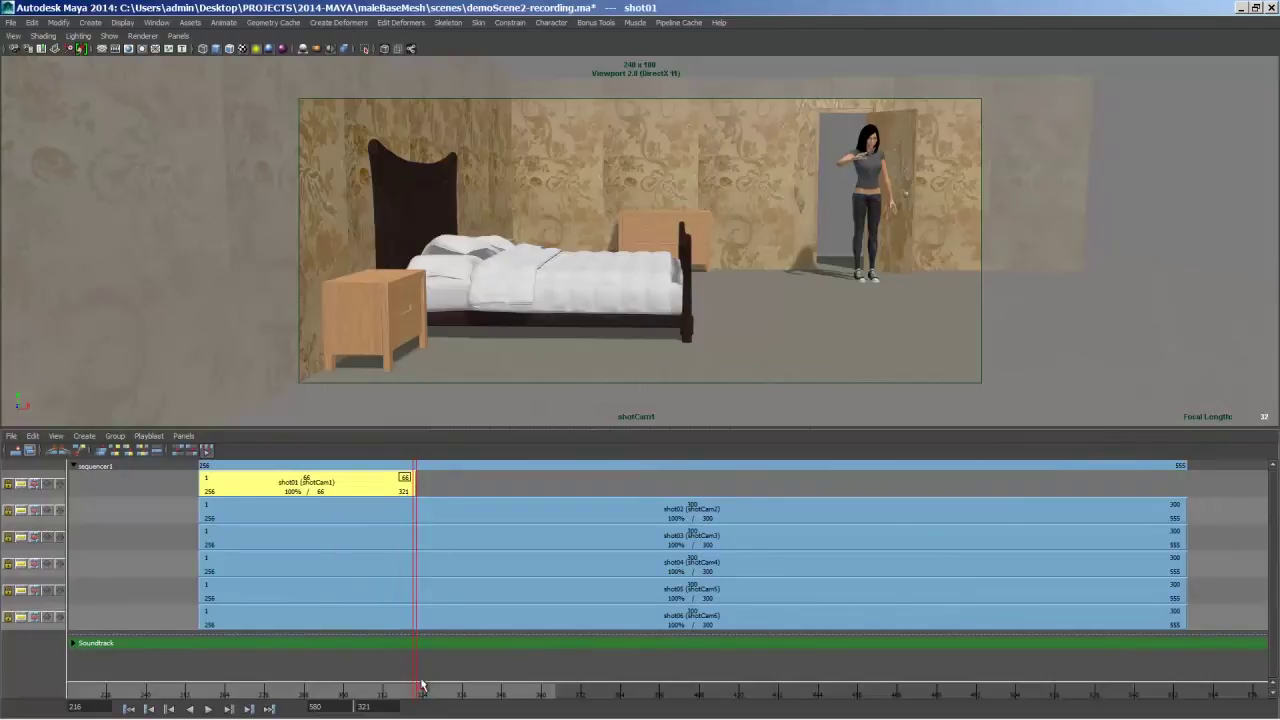
pyautogui.moveTo(416, 689); pyautogui.dragTo(428, 692)
pyautogui.click(128, 48)
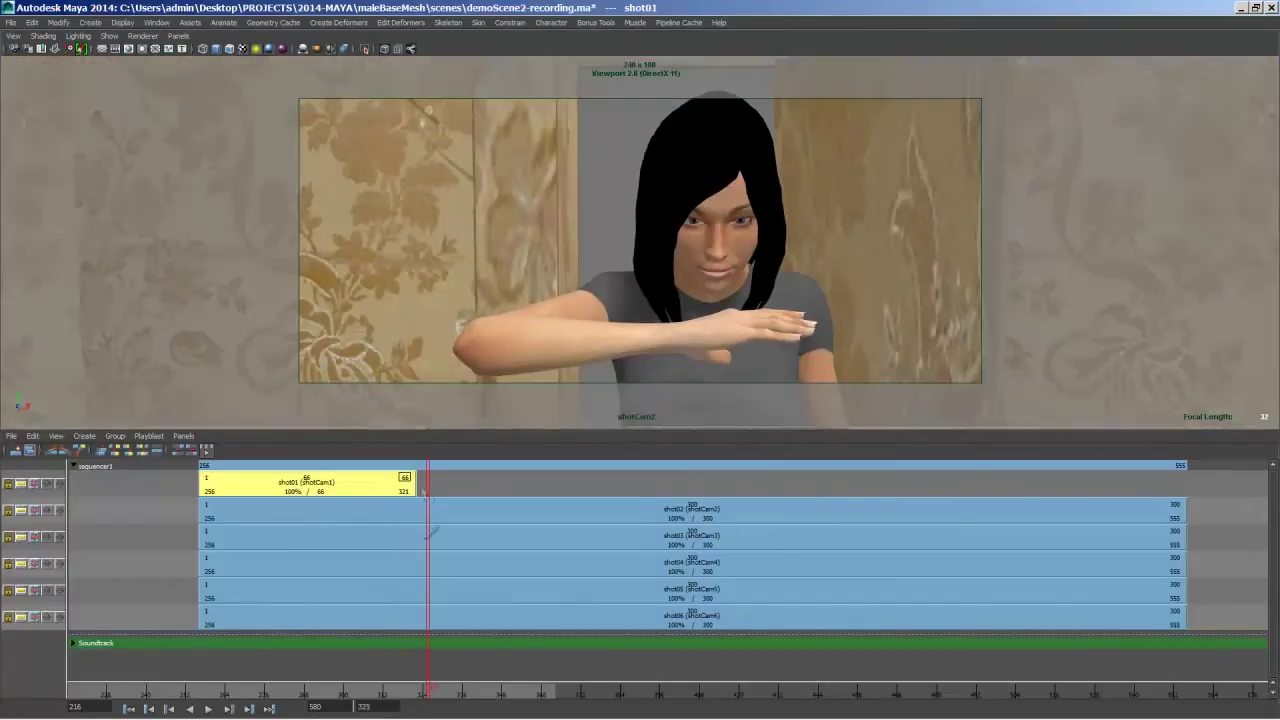
pyautogui.moveTo(428, 690); pyautogui.dragTo(564, 663)
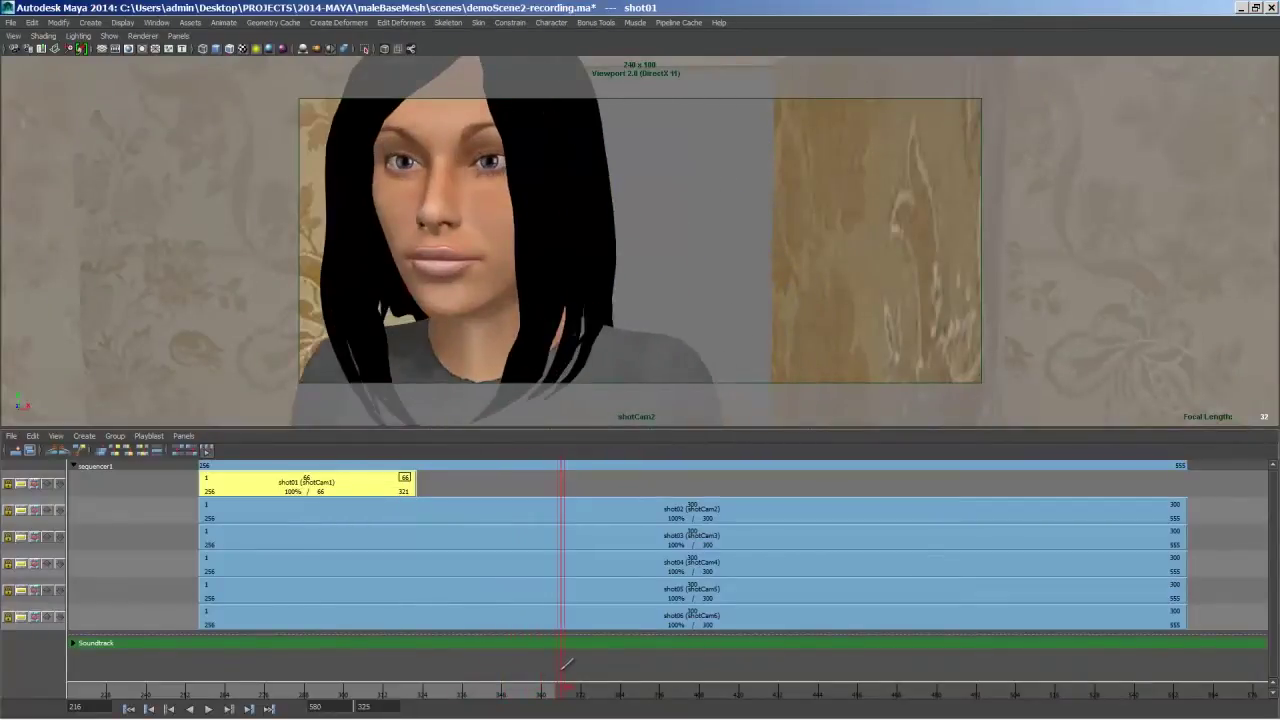
pyautogui.moveTo(1180, 498); pyautogui.dragTo(562, 517)
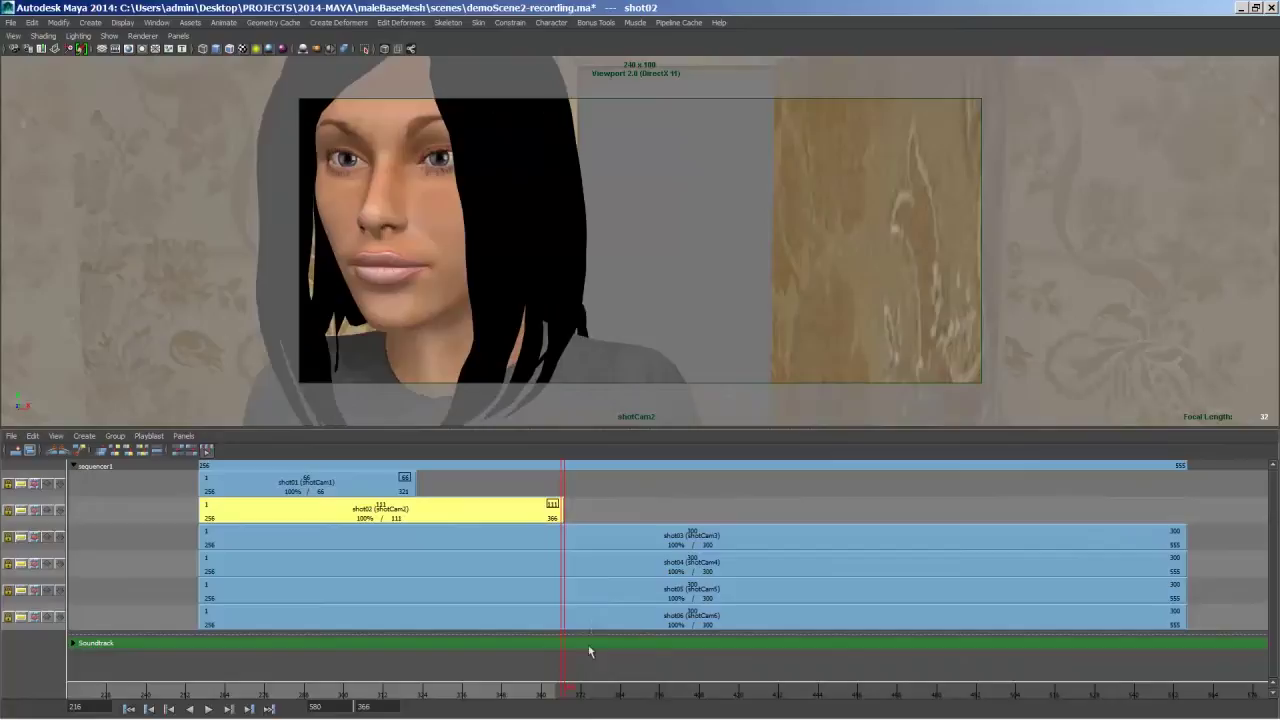
# Step: Show shotCam3's resolution gate and trim shot03 to run from sequence frame 367 to 443
pyautogui.moveTo(568, 692); pyautogui.dragTo(638, 690)
pyautogui.click(128, 49)
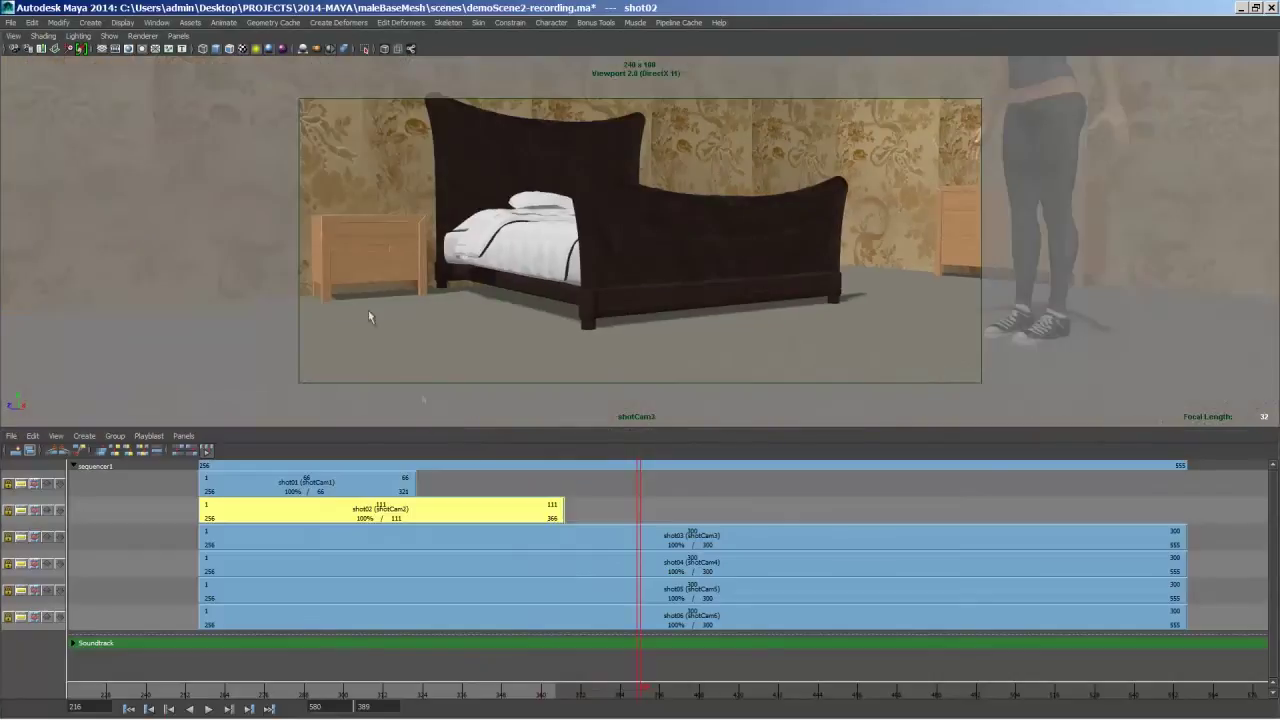
pyautogui.moveTo(644, 694); pyautogui.dragTo(656, 695)
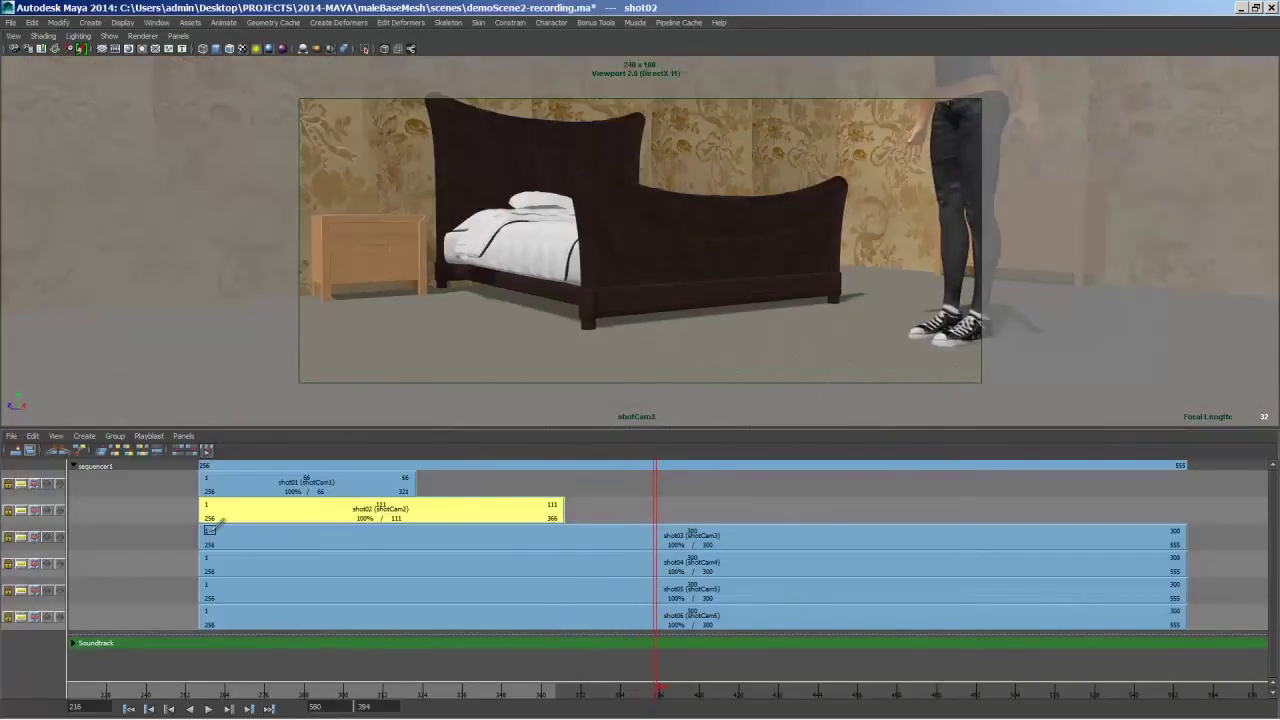
pyautogui.moveTo(220, 523); pyautogui.dragTo(662, 542)
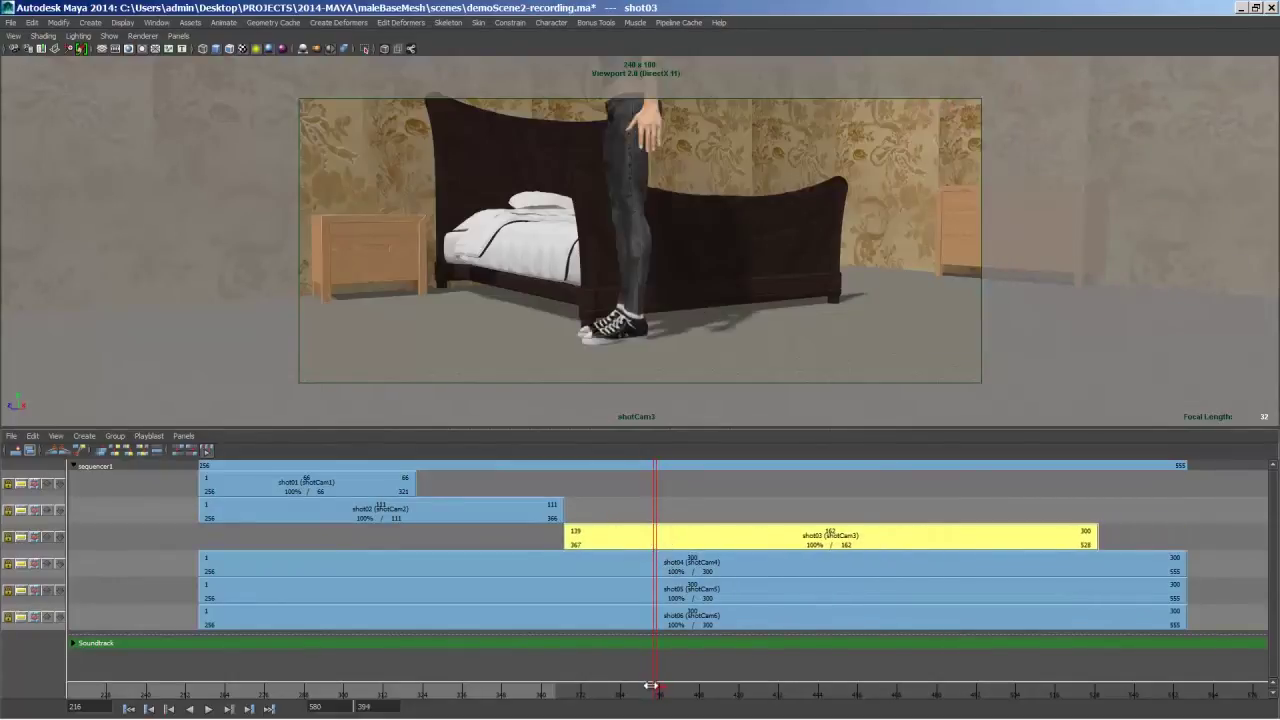
pyautogui.moveTo(652, 687); pyautogui.dragTo(817, 660)
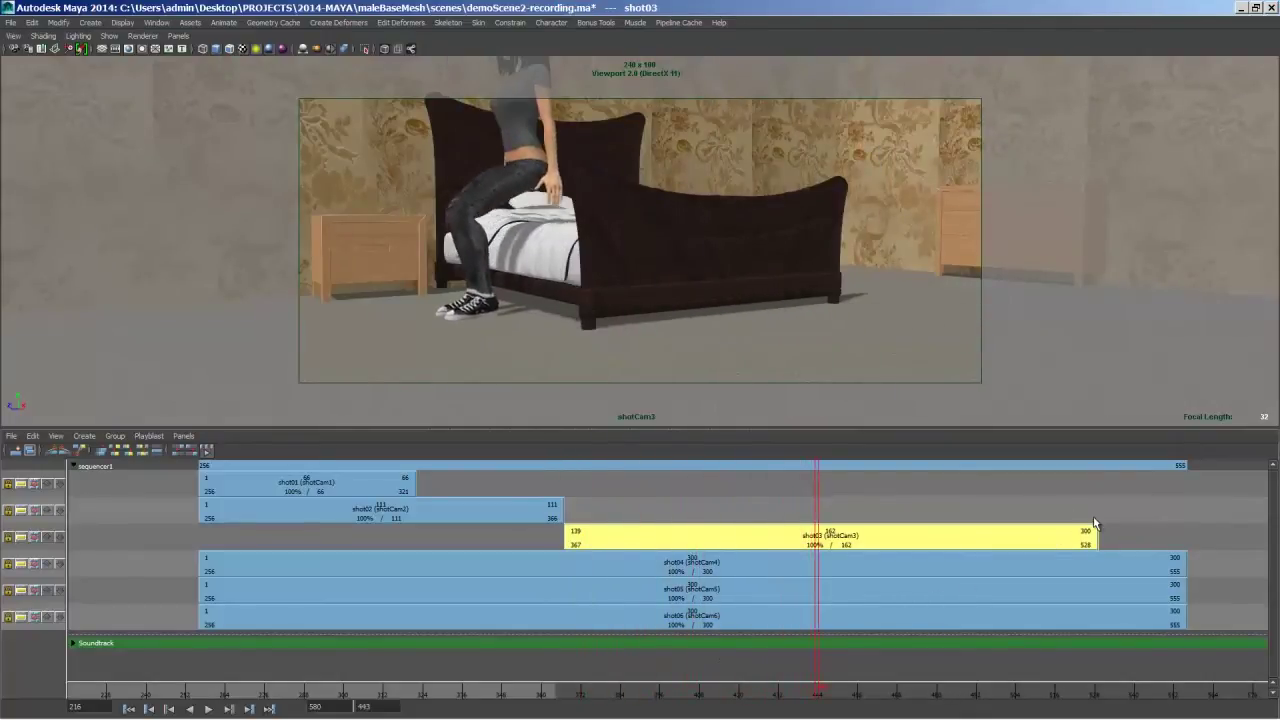
pyautogui.moveTo(1093, 525); pyautogui.dragTo(816, 546)
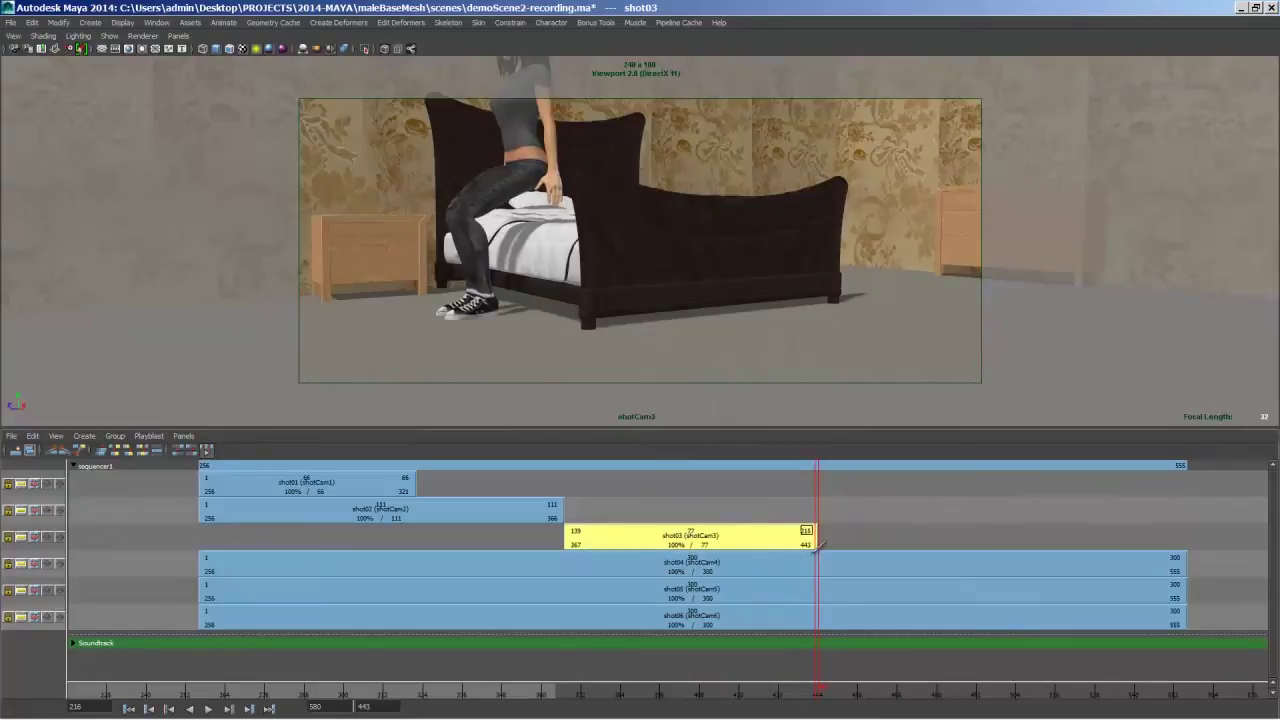
# Step: Trim shot04 to run from sequence frame 444 to 469 and show the resolution gate for shotCam4
pyautogui.moveTo(826, 688); pyautogui.dragTo(895, 684)
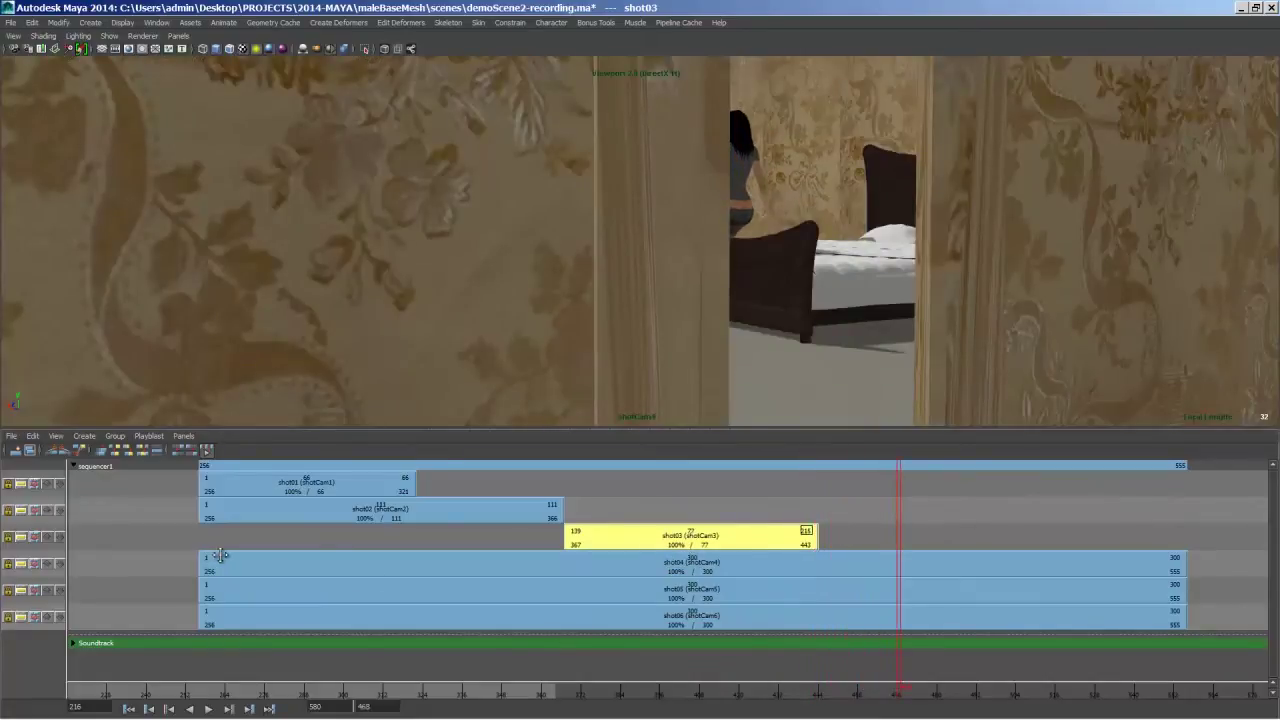
pyautogui.moveTo(210, 556); pyautogui.dragTo(892, 569)
pyautogui.moveTo(869, 690)
pyautogui.mouseDown()
pyautogui.moveTo(805, 688)
pyautogui.moveTo(869, 686)
pyautogui.mouseUp()
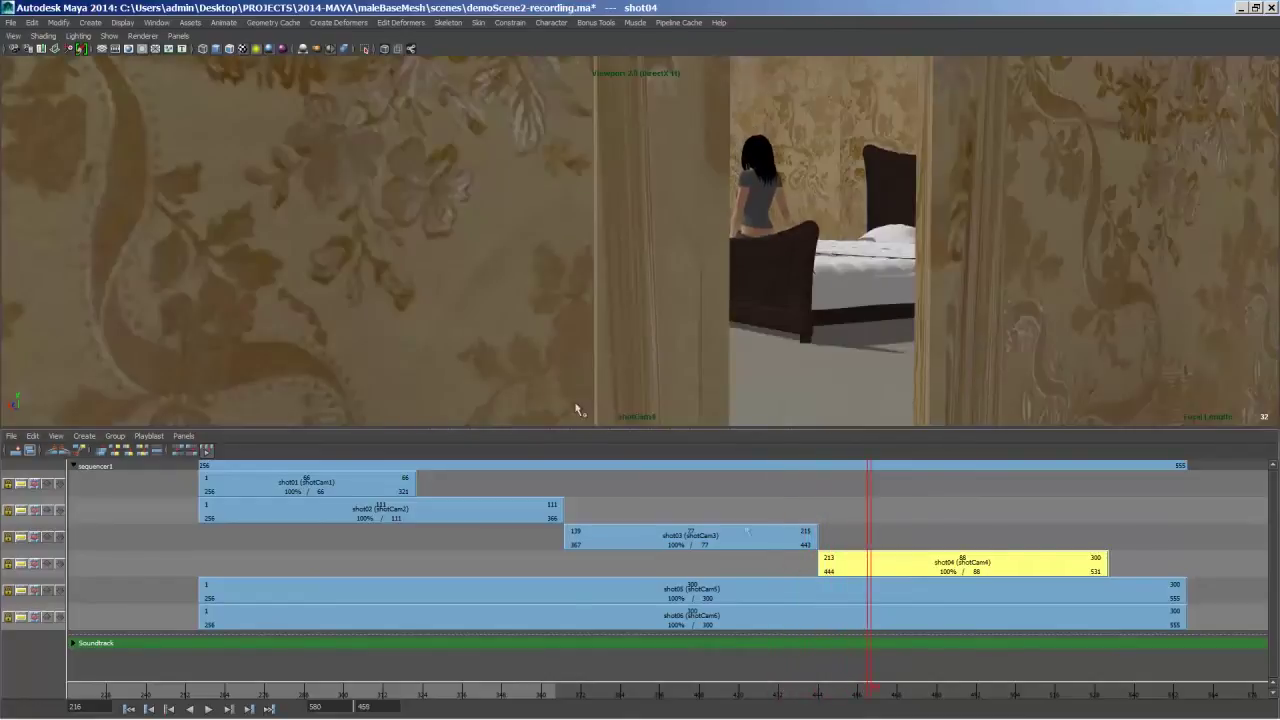
pyautogui.click(118, 50)
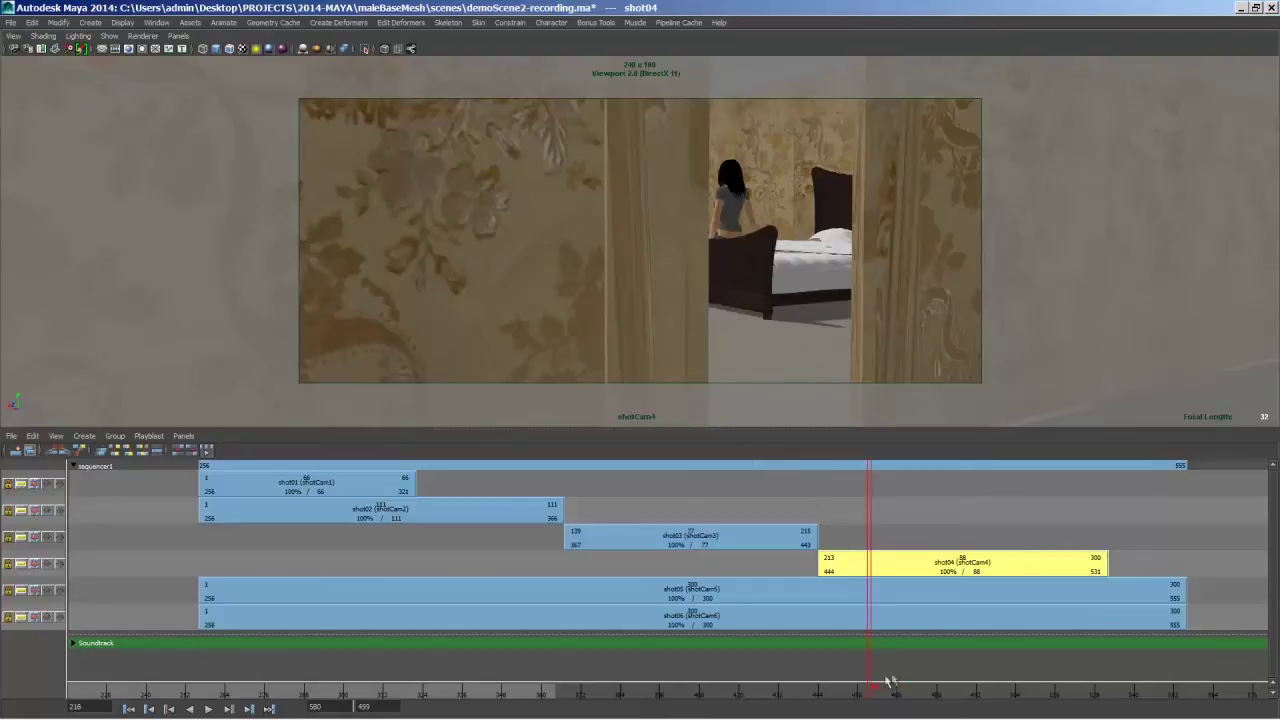
pyautogui.moveTo(870, 699); pyautogui.dragTo(901, 694)
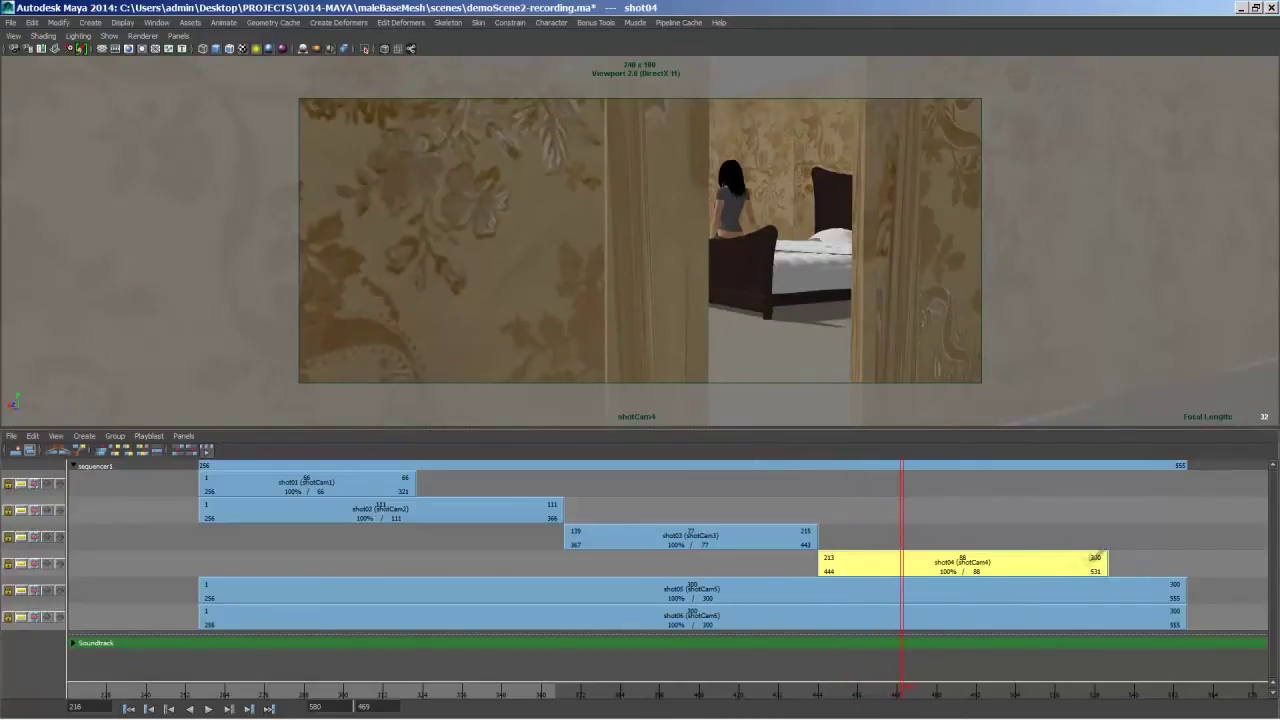
pyautogui.moveTo(1082, 558); pyautogui.dragTo(902, 572)
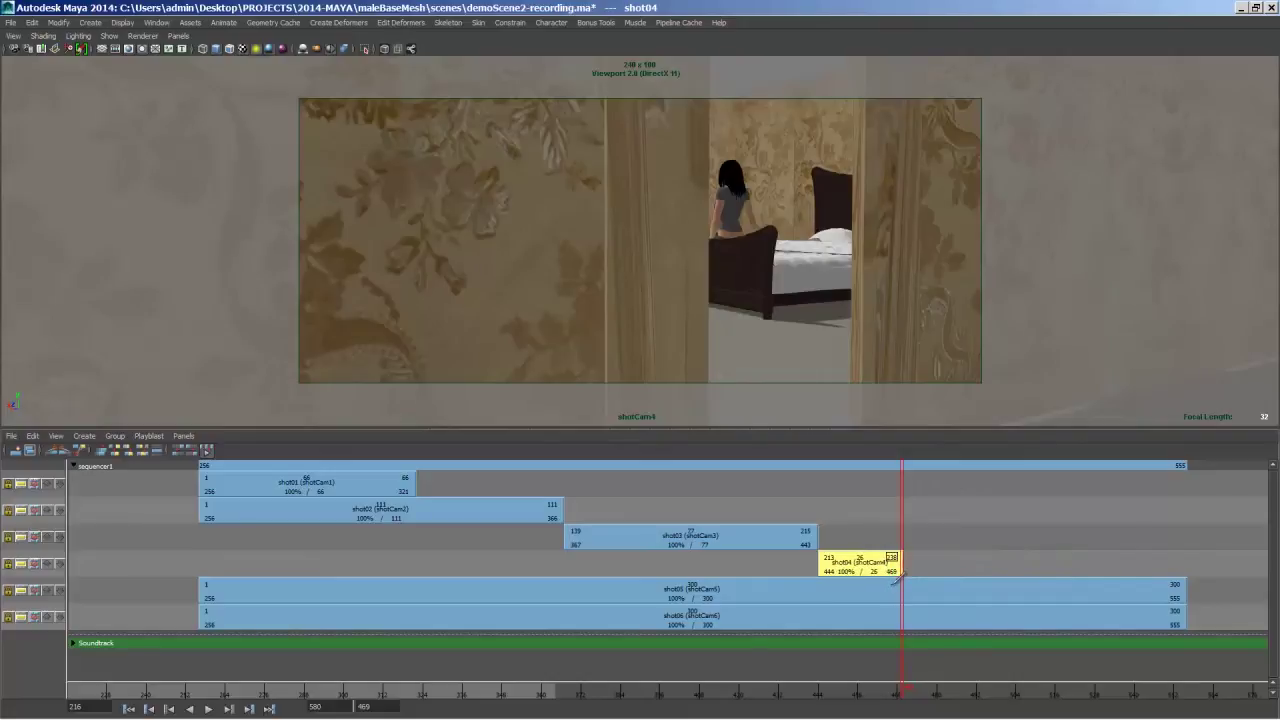
# Step: Trim shot05 to start at scene frame 239 and move it to begin at sequence frame 470, right after shot04
pyautogui.moveTo(910, 688); pyautogui.dragTo(980, 691)
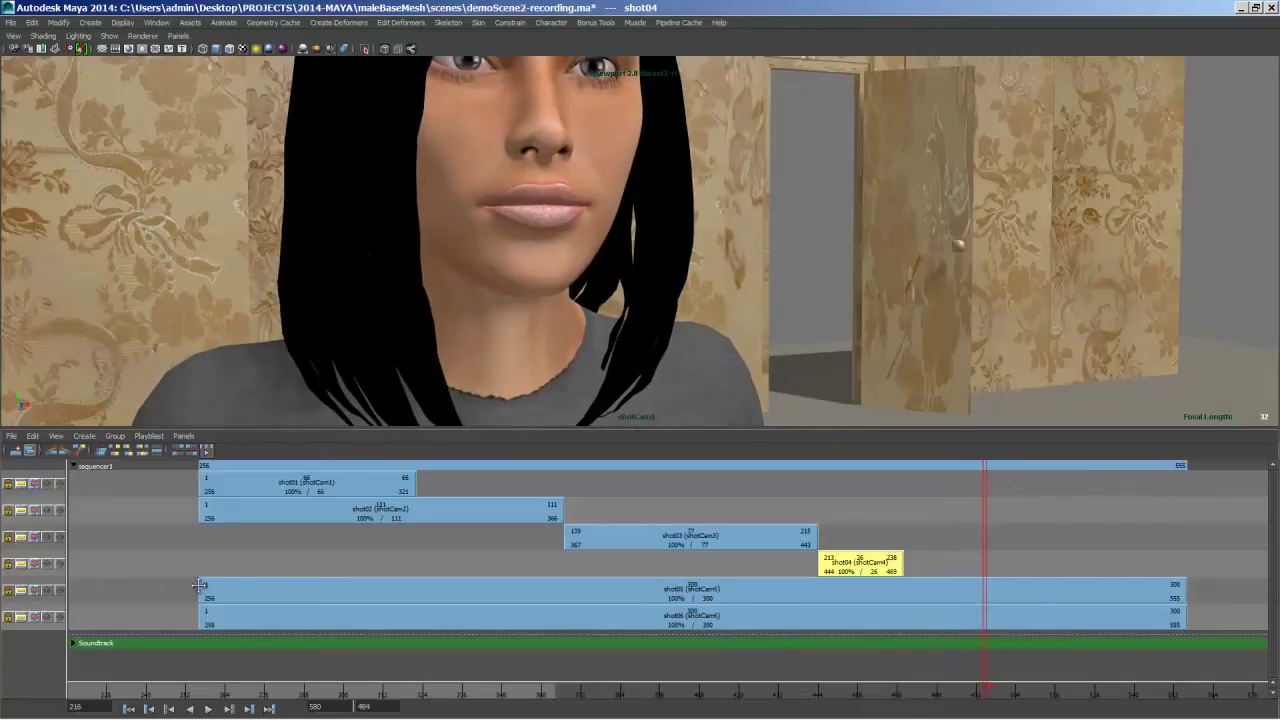
pyautogui.moveTo(210, 582); pyautogui.dragTo(995, 638)
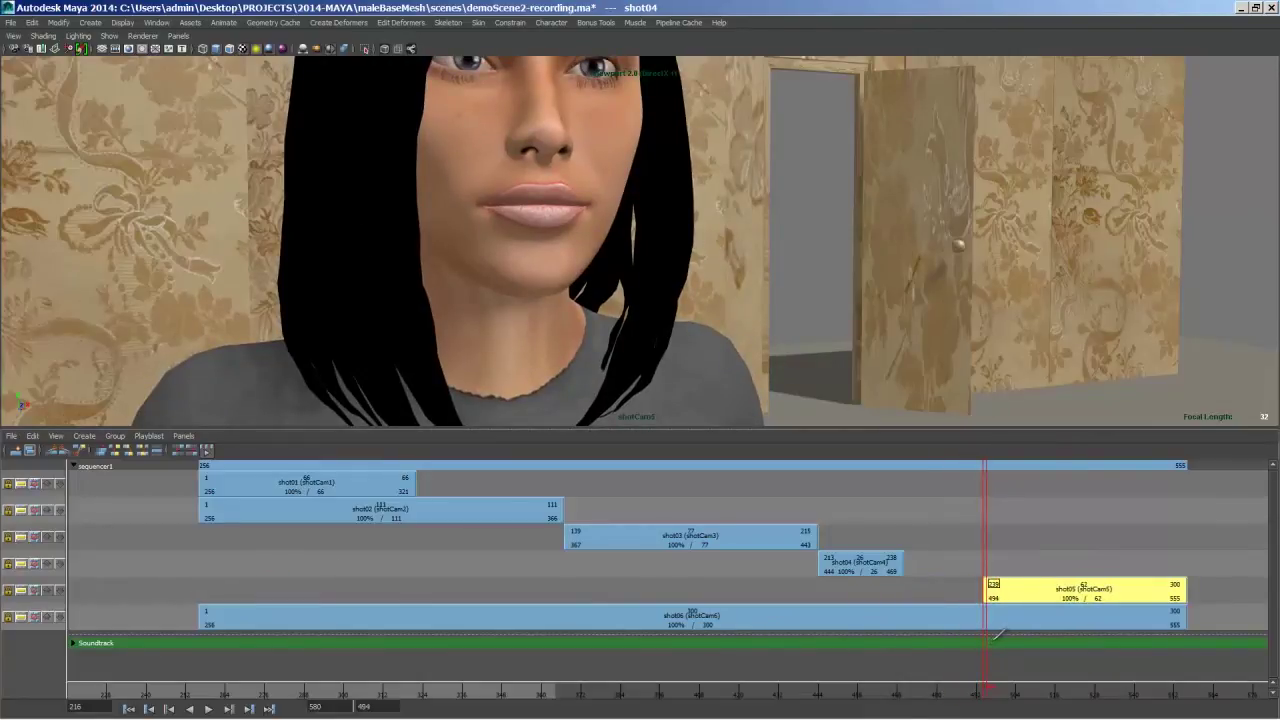
pyautogui.moveTo(1038, 591); pyautogui.dragTo(1008, 591)
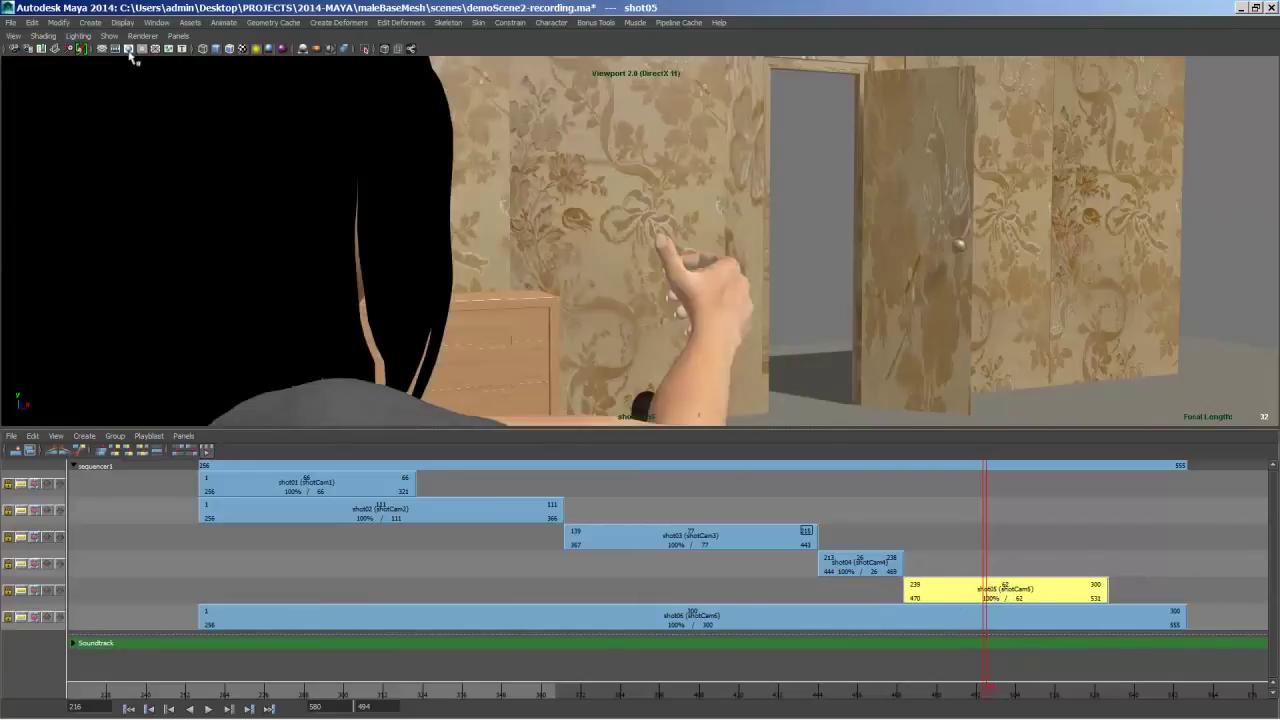
# Step: Show shotCam5's resolution gate and reframe the camera closer on the woman's face
pyautogui.click(128, 49)
pyautogui.moveTo(980, 690); pyautogui.dragTo(929, 697)
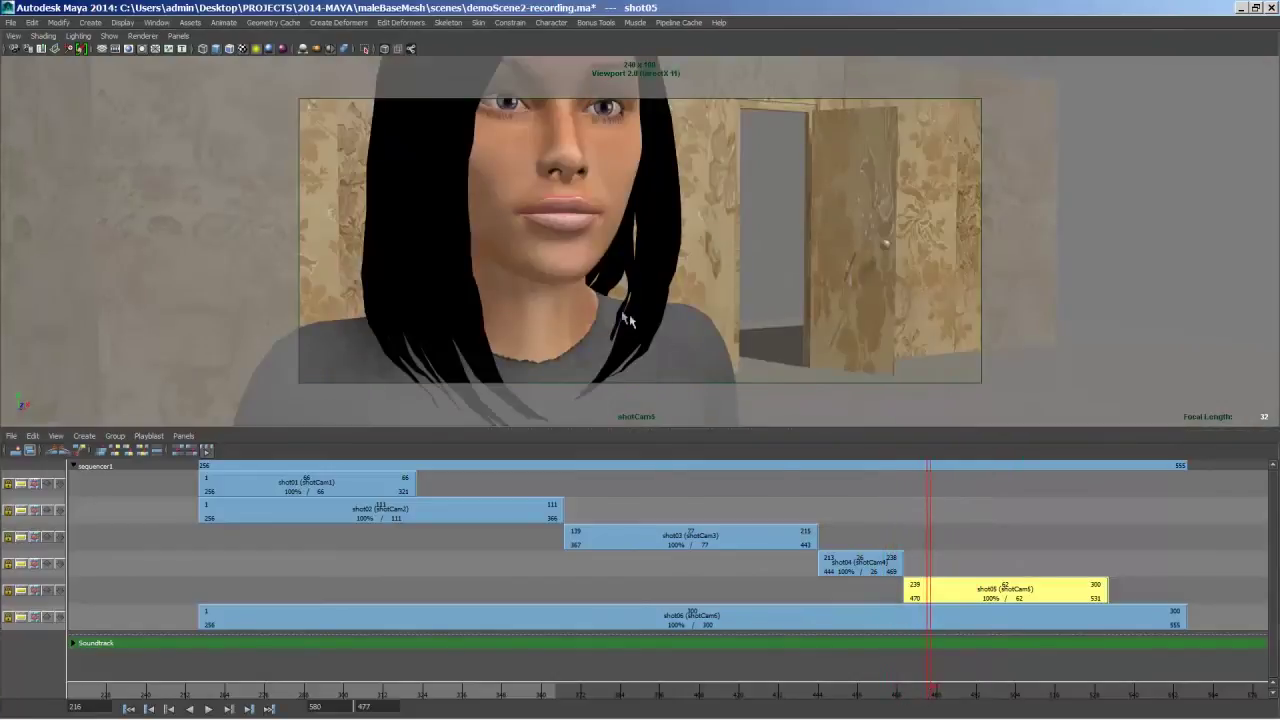
pyautogui.moveTo(584, 276)
pyautogui.keyDown('alt'); pyautogui.mouseDown(button='right')
pyautogui.moveTo(560, 263)
pyautogui.moveTo(603, 266)
pyautogui.mouseUp(button='right'); pyautogui.keyUp('alt')
pyautogui.keyDown('alt'); pyautogui.moveTo(603, 266); pyautogui.dragTo(636, 240, button='middle'); pyautogui.keyUp('alt')
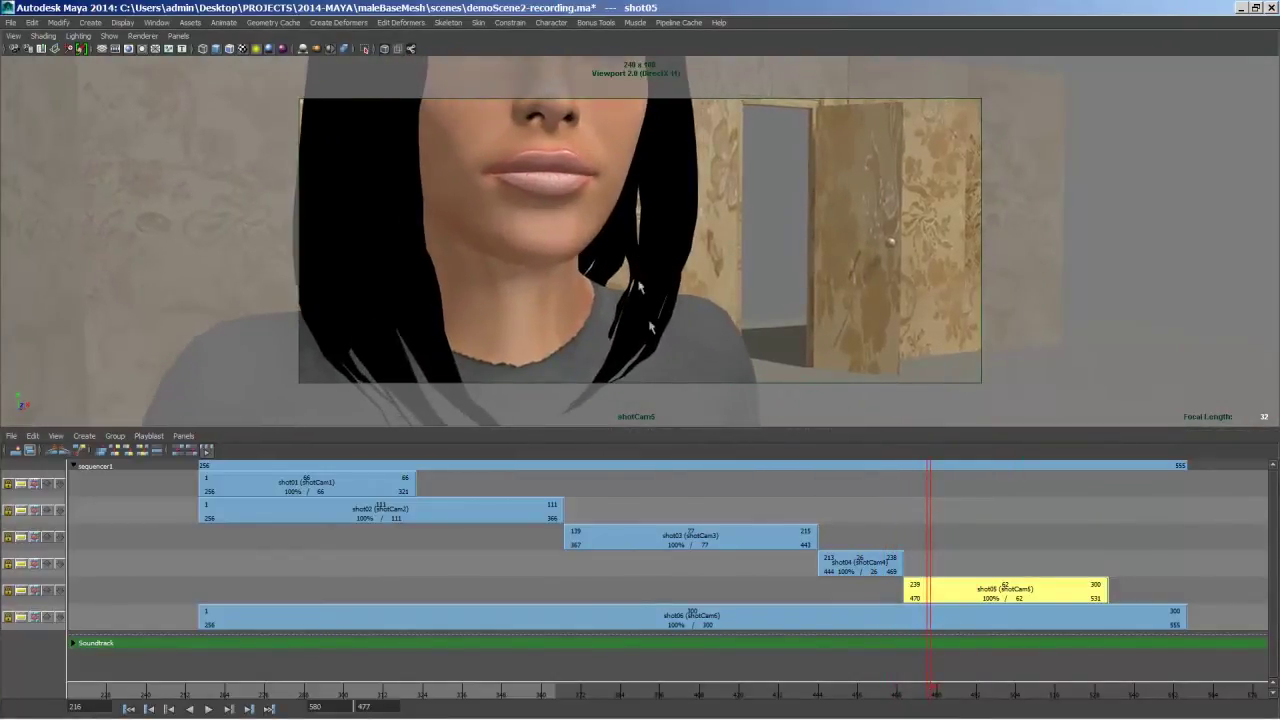
# Step: Trim shot05 to end at sequence frame 483 and trim shot06 to run from sequence frame 484 to 532
pyautogui.moveTo(935, 695)
pyautogui.mouseDown()
pyautogui.moveTo(966, 697)
pyautogui.moveTo(949, 711)
pyautogui.mouseUp()
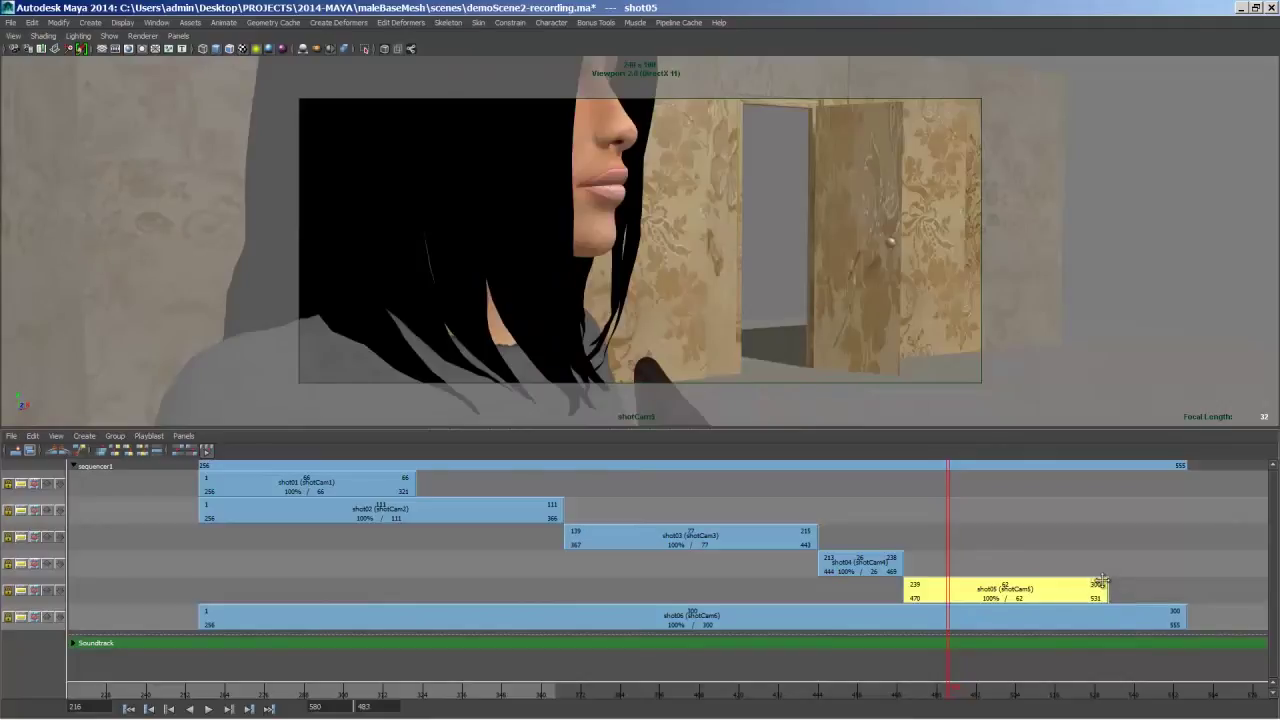
pyautogui.moveTo(1109, 577); pyautogui.dragTo(963, 584)
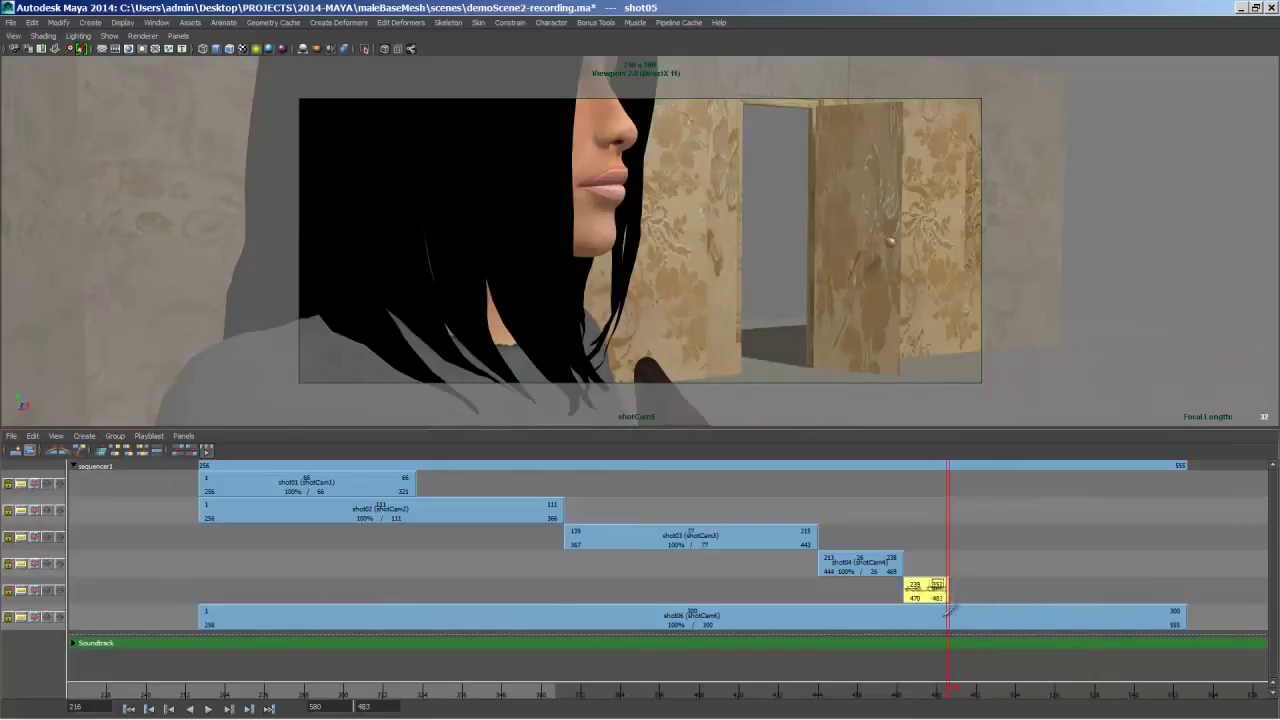
pyautogui.moveTo(948, 685); pyautogui.dragTo(1025, 697)
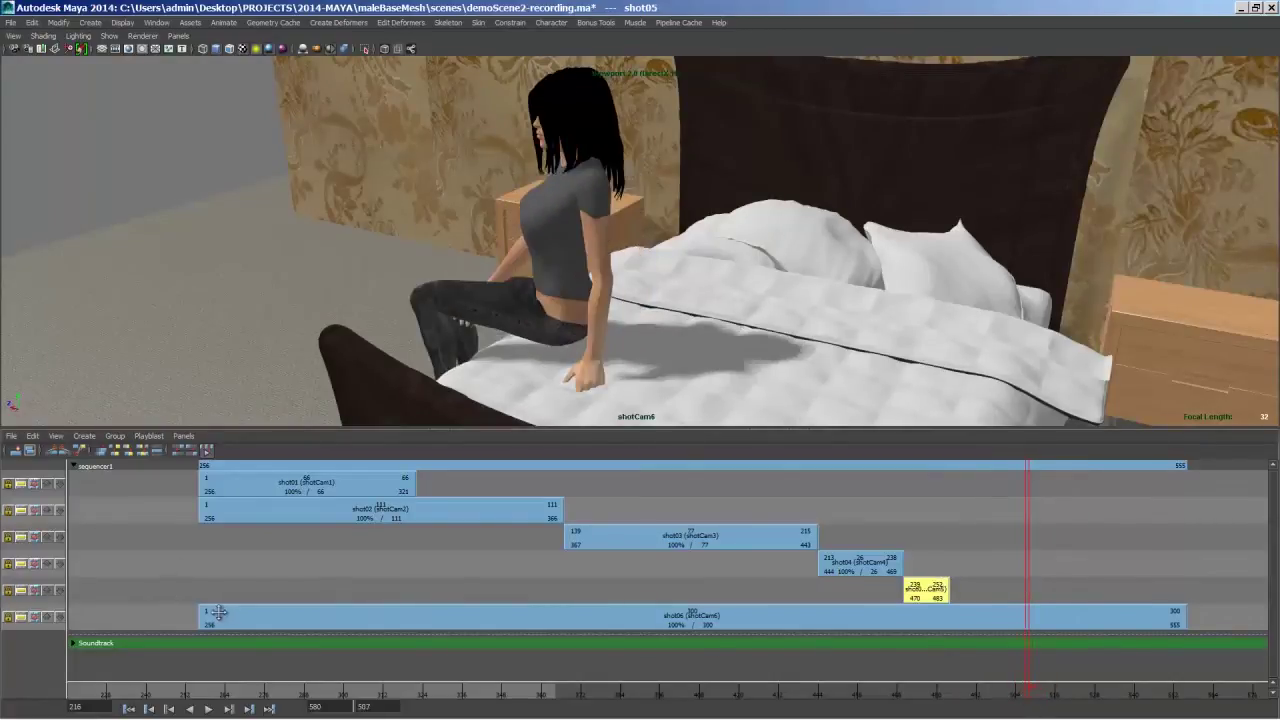
pyautogui.moveTo(210, 612); pyautogui.dragTo(1012, 621)
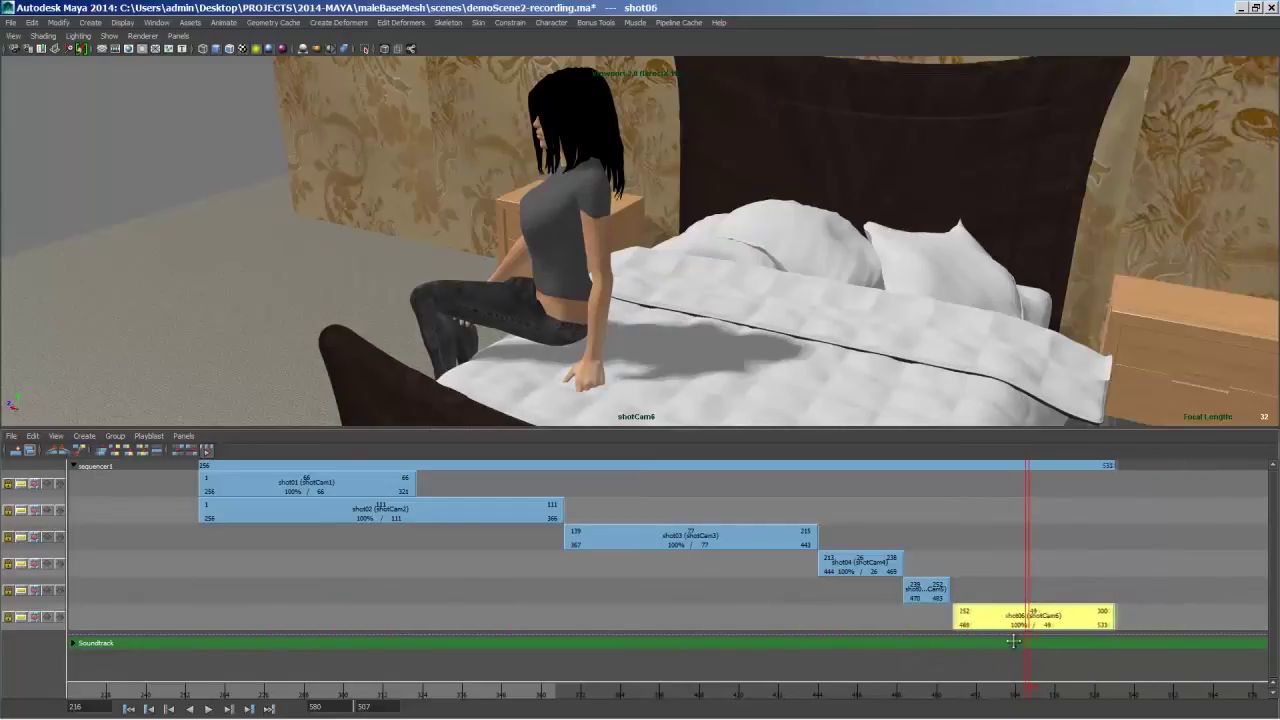
pyautogui.click(1027, 695)
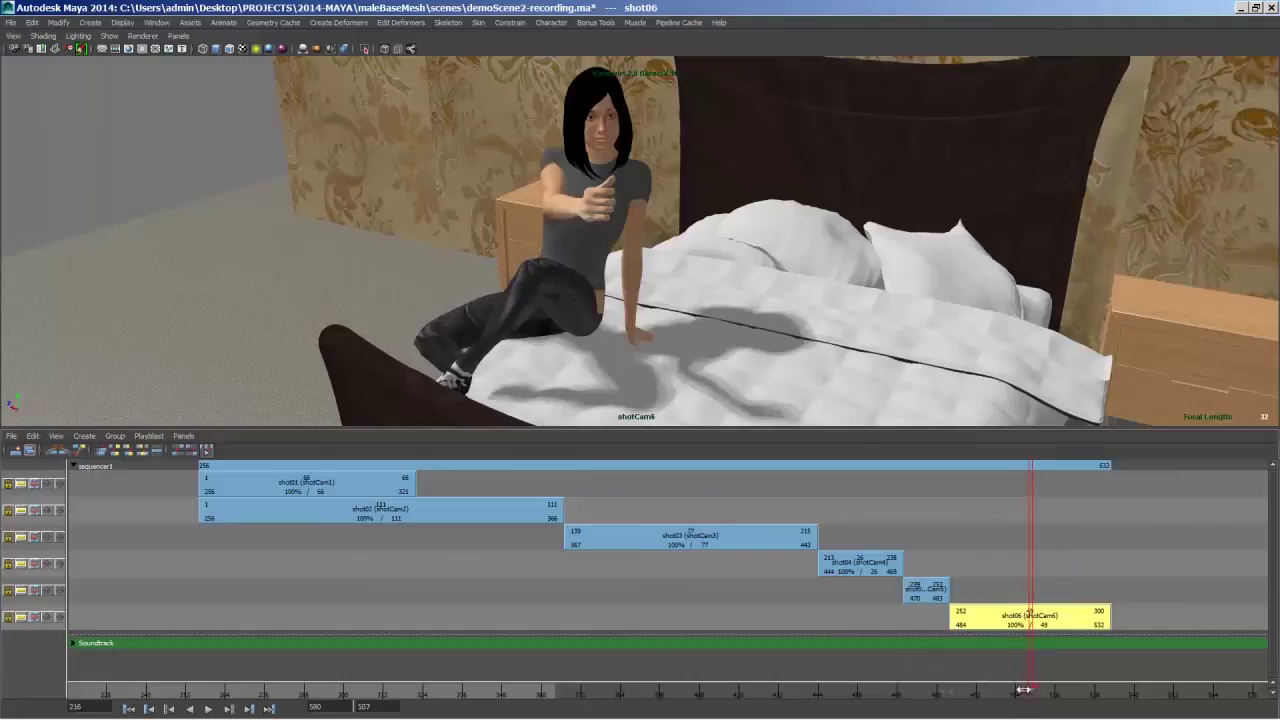
# Step: Play the sequence from its start and scrub through to shot06 to review the camera cuts
pyautogui.moveTo(1023, 690); pyautogui.dragTo(199, 708)
pyautogui.click(515, 677)
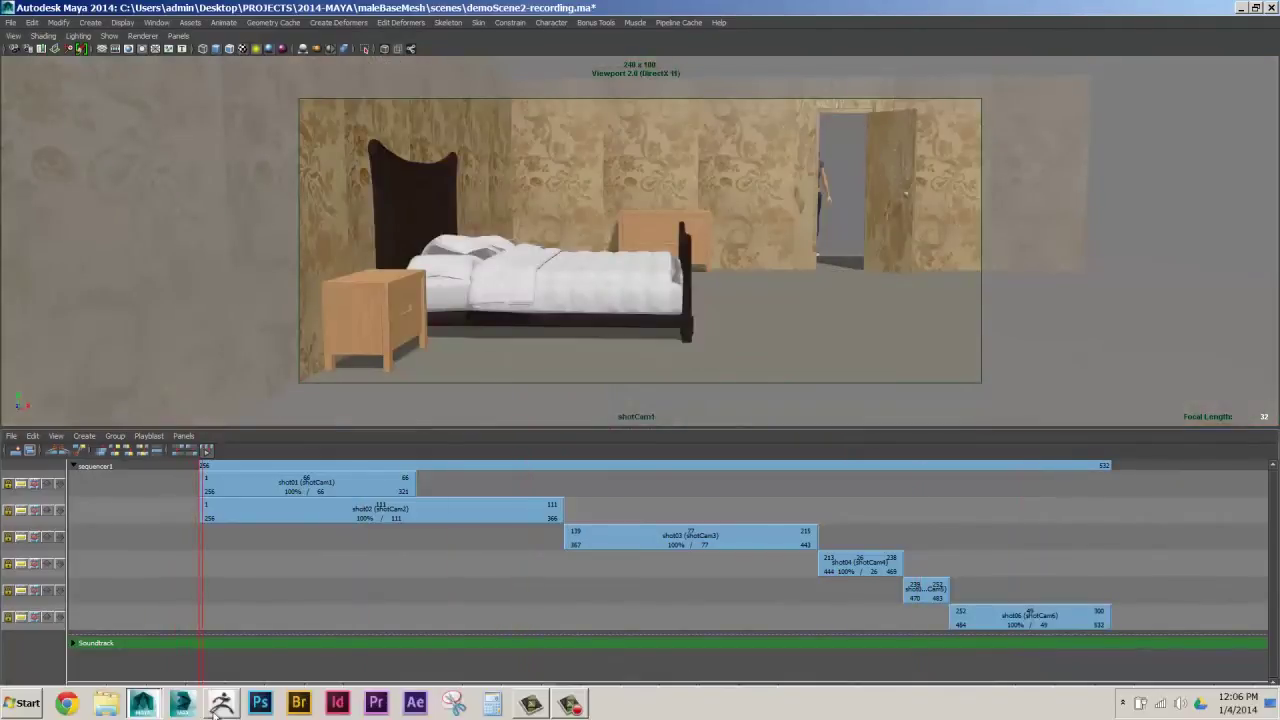
pyautogui.click(208, 708)
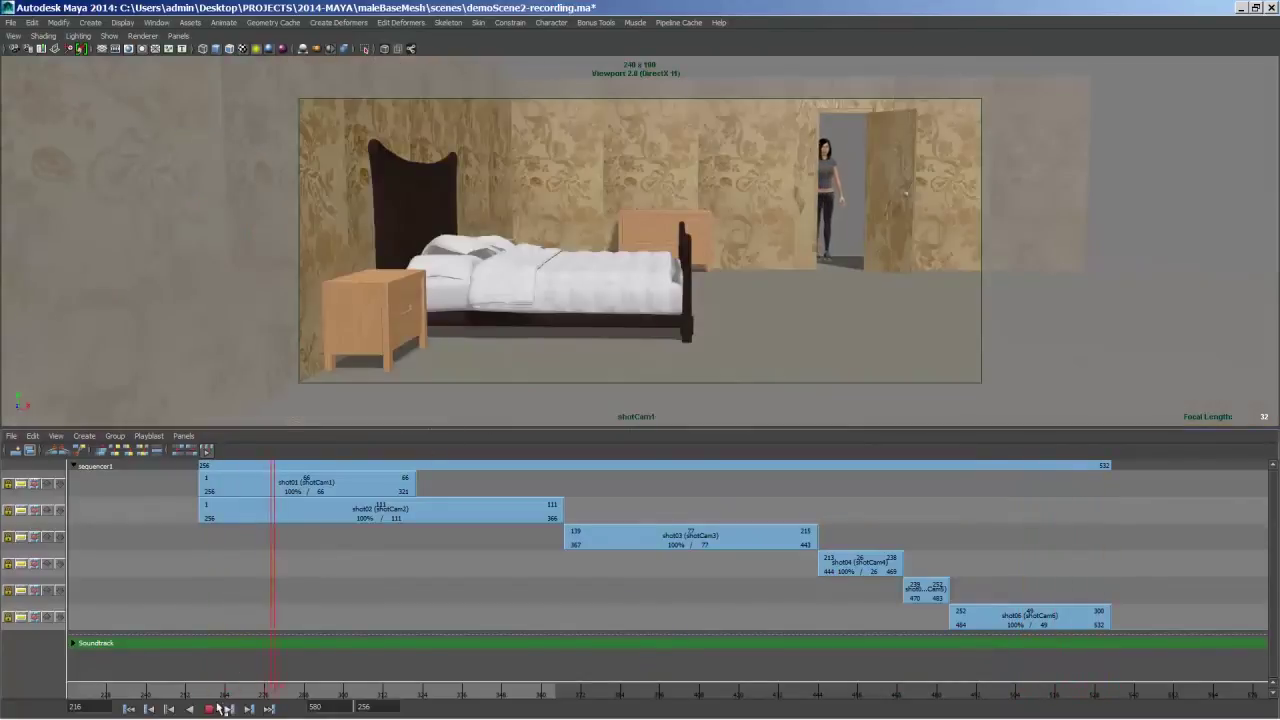
pyautogui.click(212, 708)
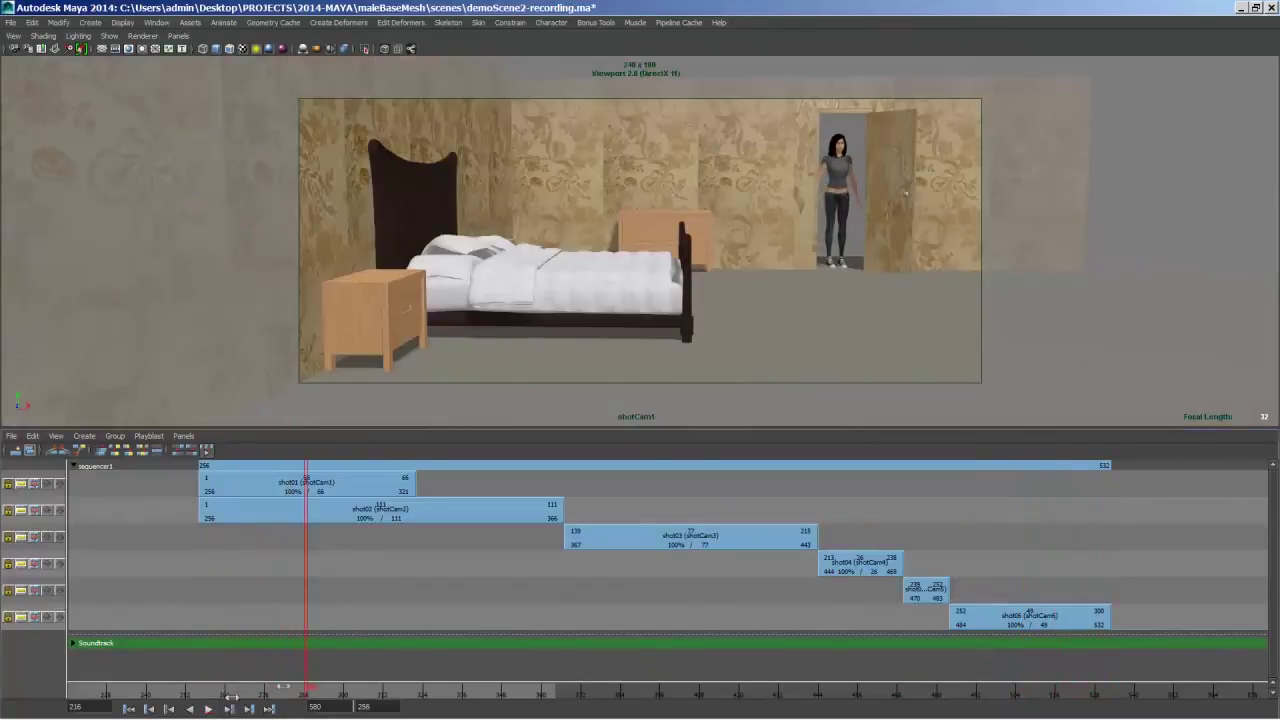
pyautogui.moveTo(482, 688); pyautogui.dragTo(1001, 704)
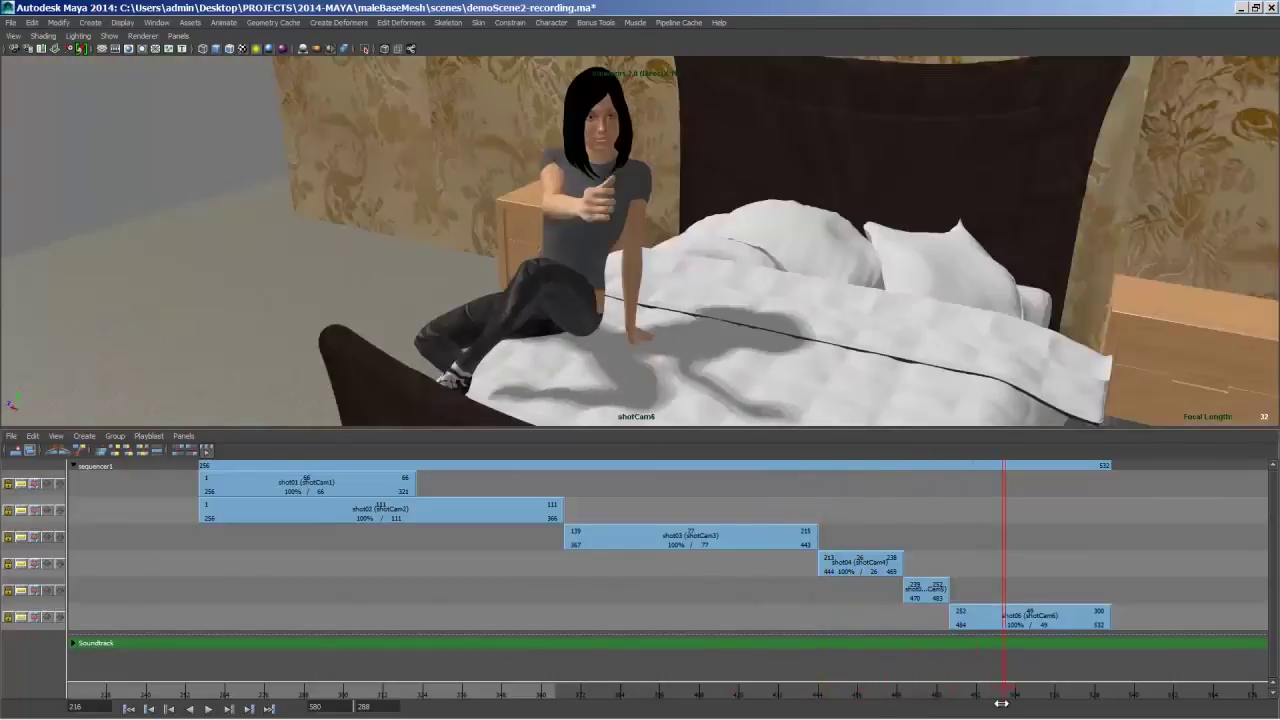
# Step: Show the resolution gate for shotCam6 and scrub back through the sequence to shot01
pyautogui.click(141, 49)
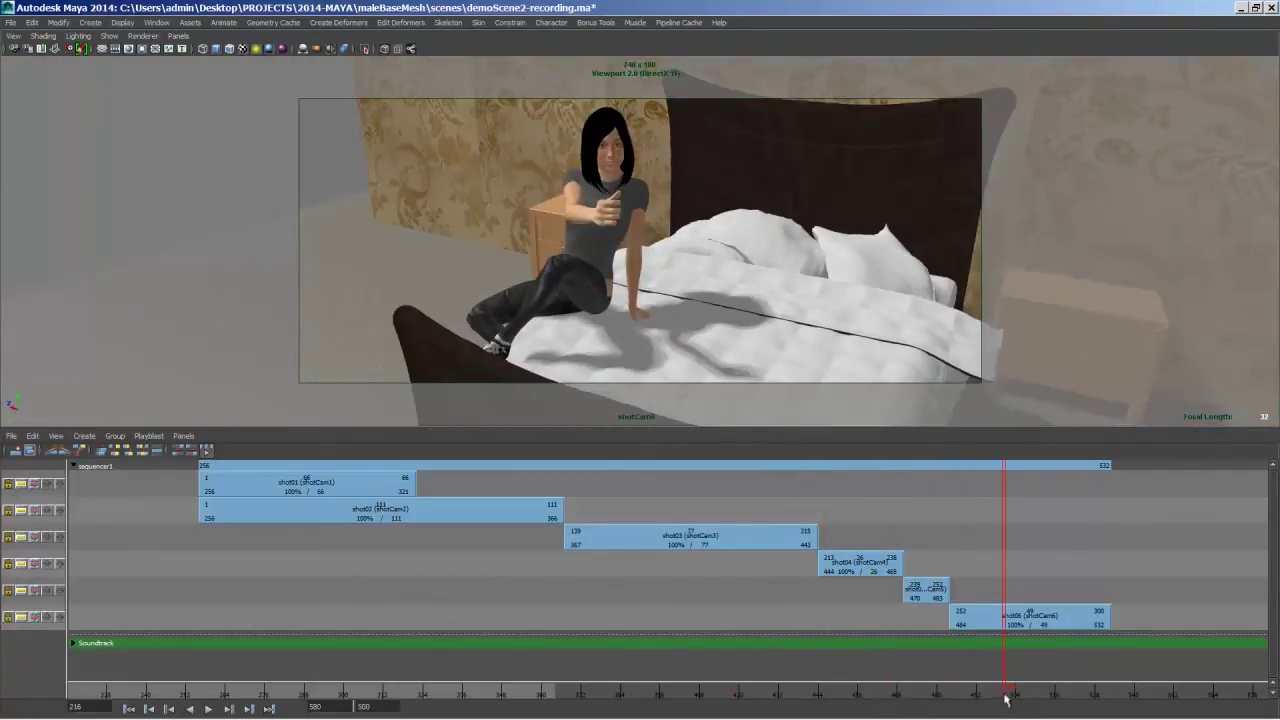
pyautogui.moveTo(1005, 698); pyautogui.dragTo(1052, 698)
pyautogui.moveTo(973, 693); pyautogui.dragTo(266, 664)
# Step: Go to sequence frame 460 in shot04 and set shotCam4's focal length to 75
pyautogui.moveTo(355, 665); pyautogui.dragTo(876, 686)
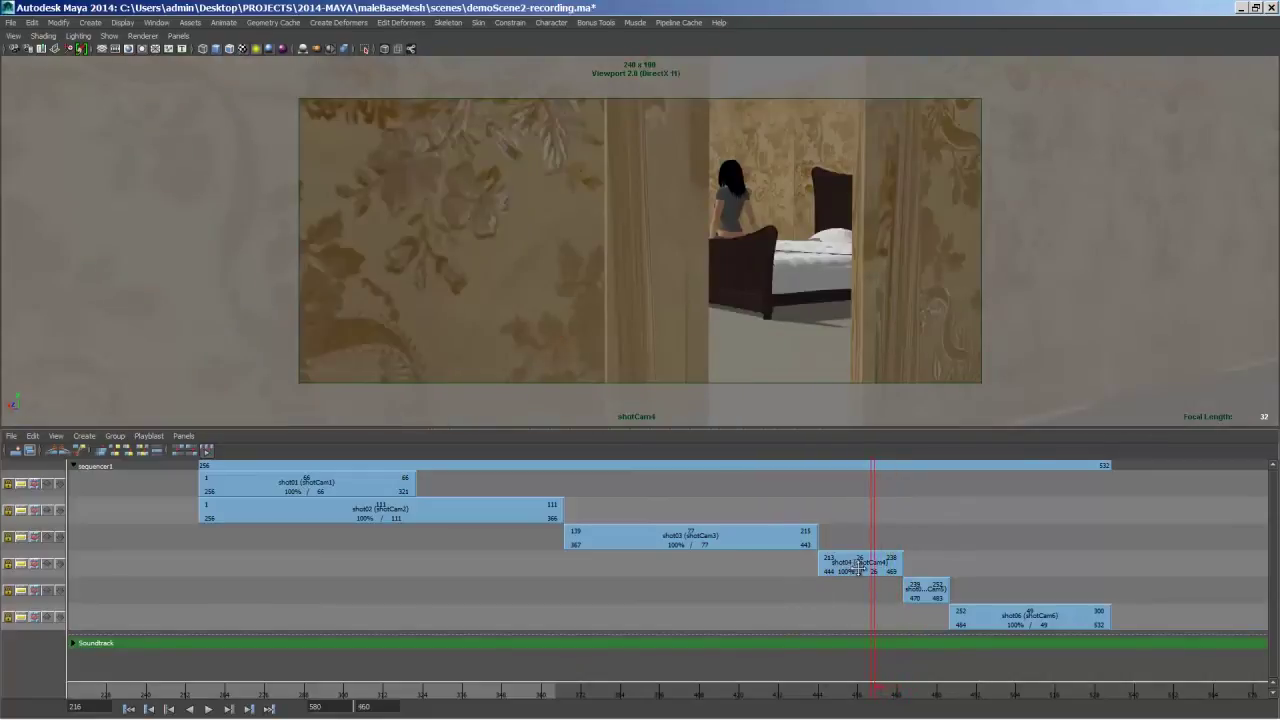
pyautogui.hotkey('ctrl', 'a')
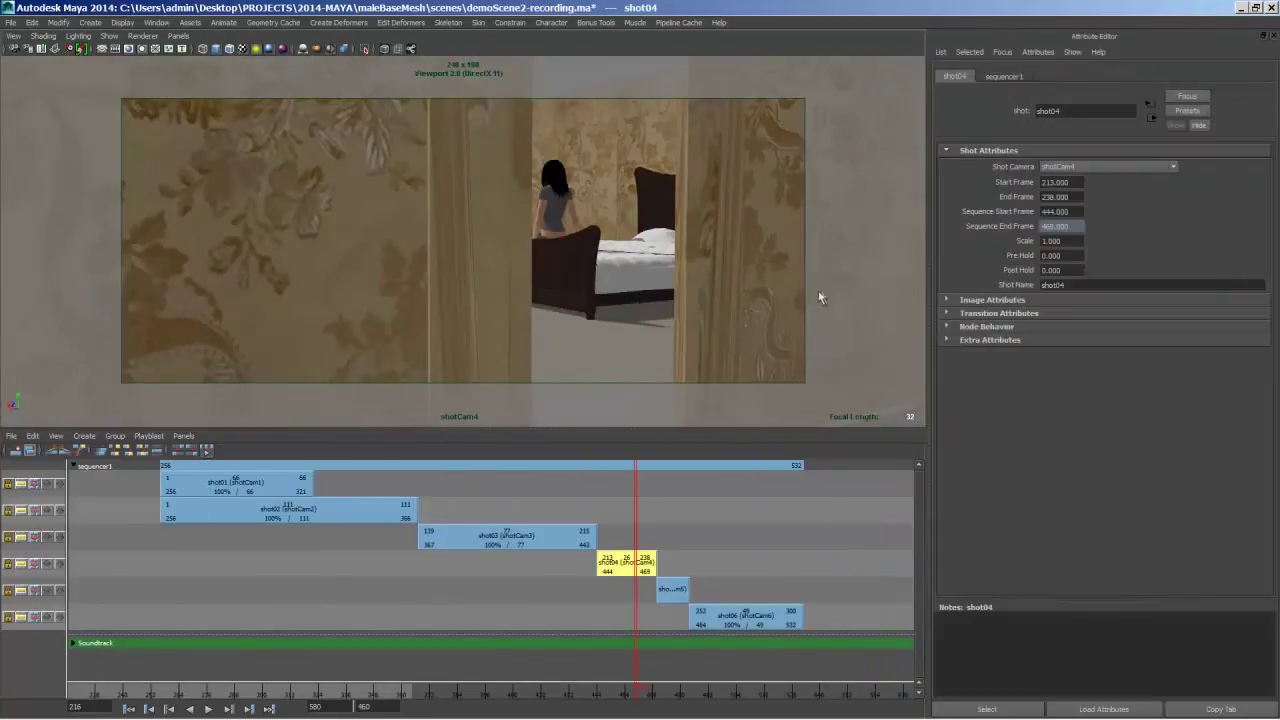
pyautogui.hotkey('ctrl', 'a')
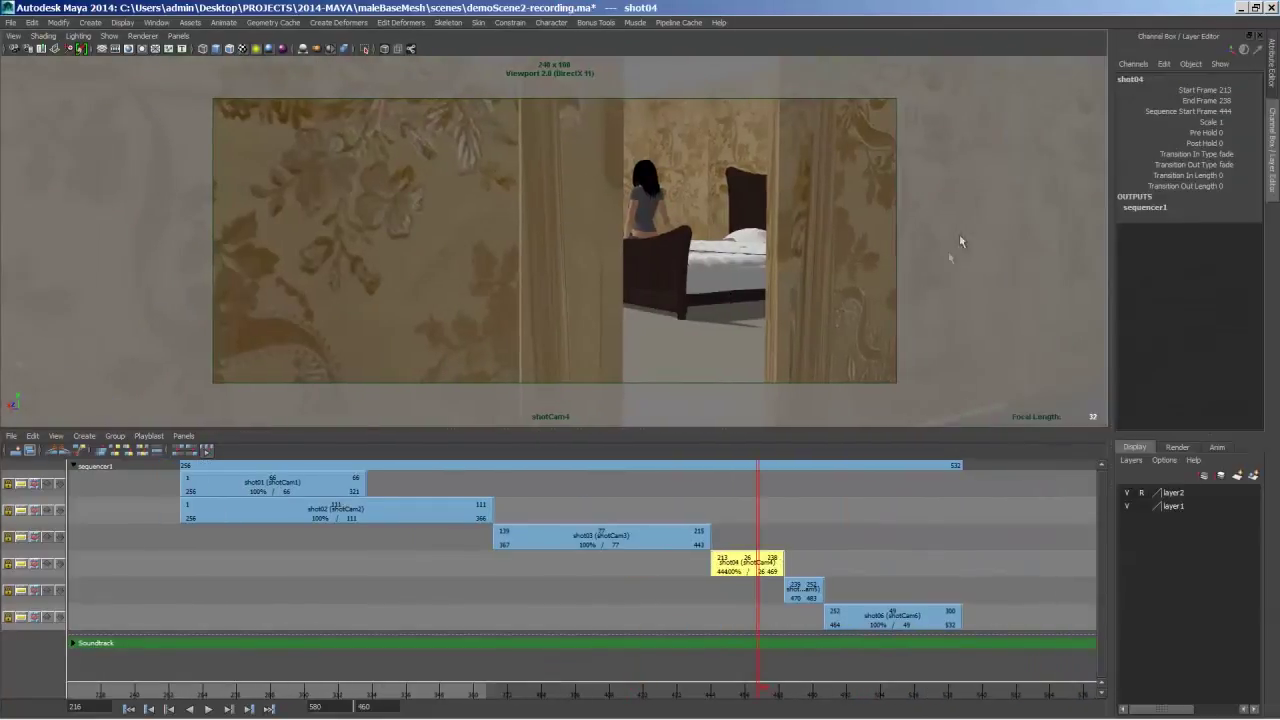
pyautogui.click(11, 50)
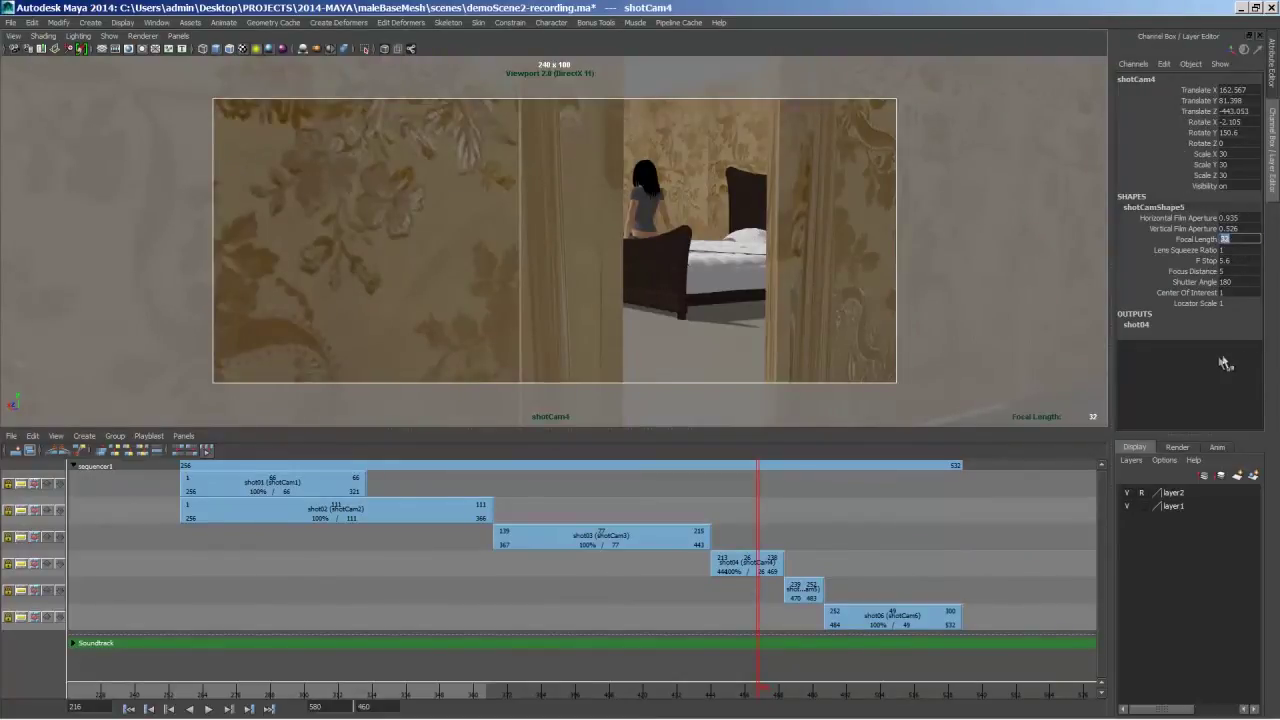
pyautogui.write('75')
pyautogui.press('Return')
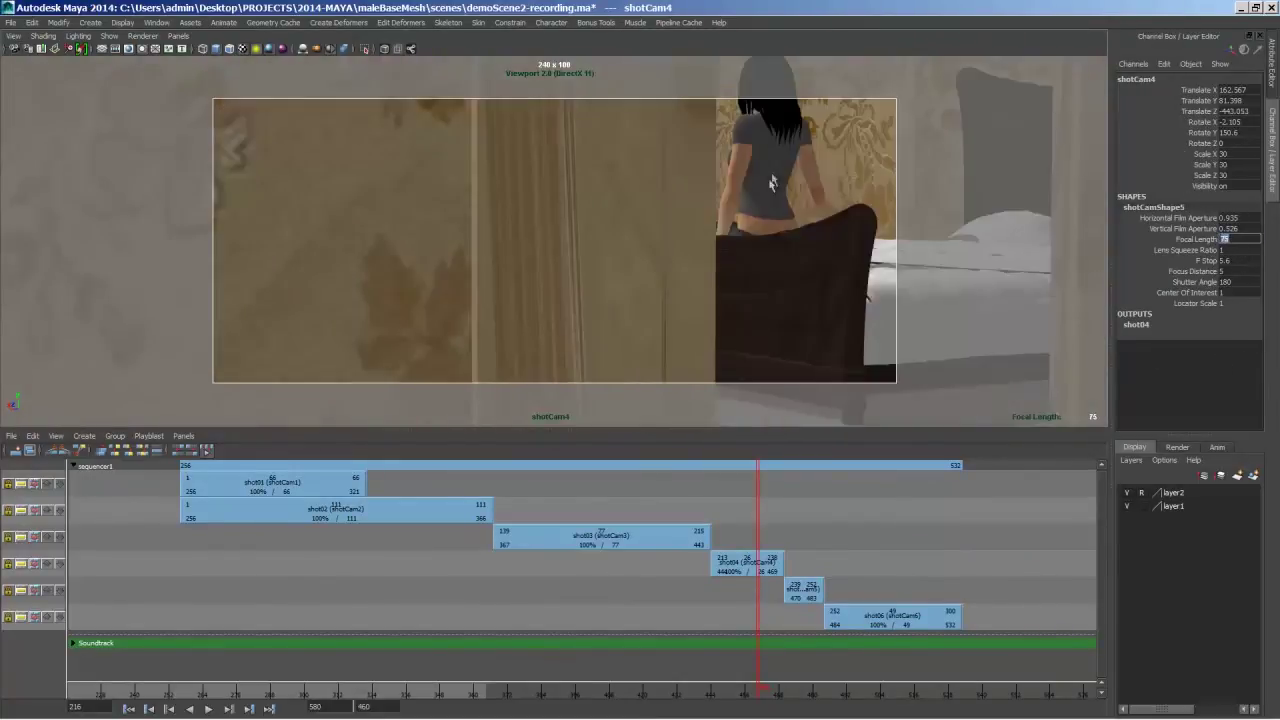
# Step: Reframe shotCam4 so the seated woman and the bed's footboard are seen through the doorway inside the gate
pyautogui.click(768, 175)
pyautogui.keyDown('alt'); pyautogui.moveTo(768, 175); pyautogui.dragTo(741, 169, button='middle'); pyautogui.keyUp('alt')
pyautogui.keyDown('alt'); pyautogui.moveTo(741, 170); pyautogui.dragTo(668, 174); pyautogui.keyUp('alt')
pyautogui.keyDown('alt'); pyautogui.moveTo(668, 174); pyautogui.dragTo(664, 172, button='middle'); pyautogui.keyUp('alt')
pyautogui.click(742, 157)
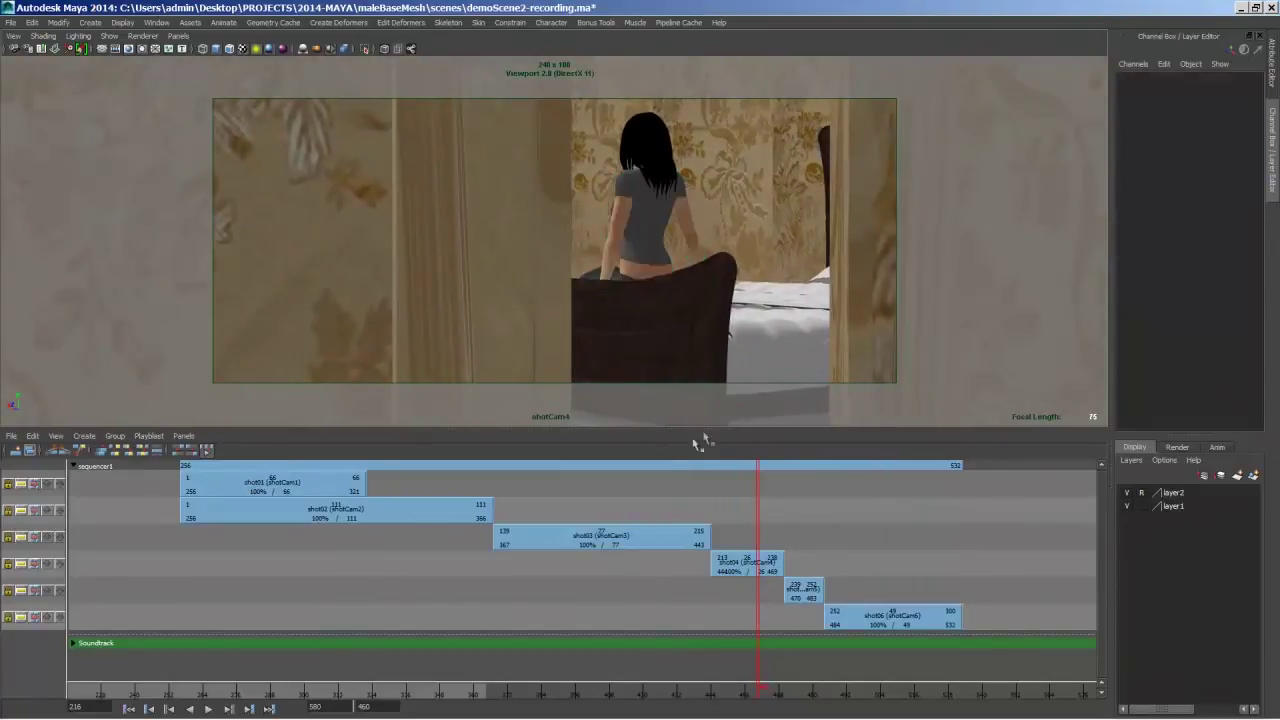
# Step: Go to shot05, dolly shotCam5 back from the woman and set its focal length to 75
pyautogui.moveTo(755, 699); pyautogui.dragTo(800, 715)
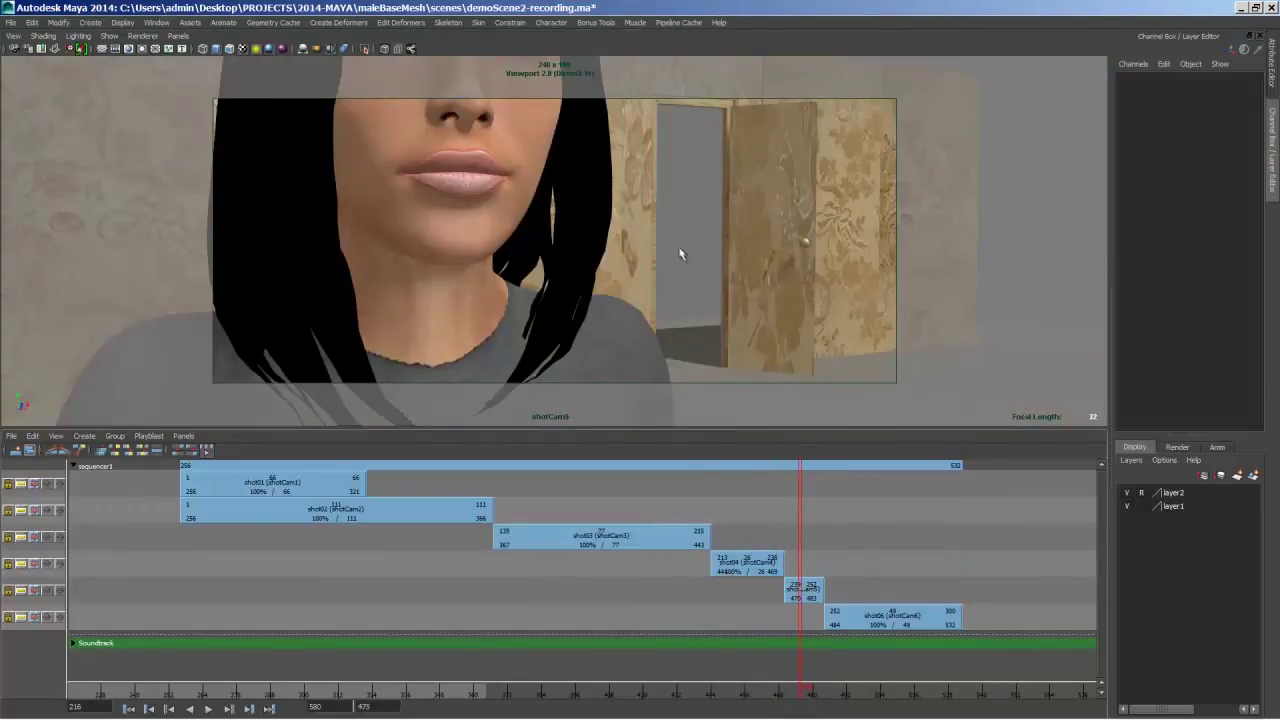
pyautogui.click(13, 47)
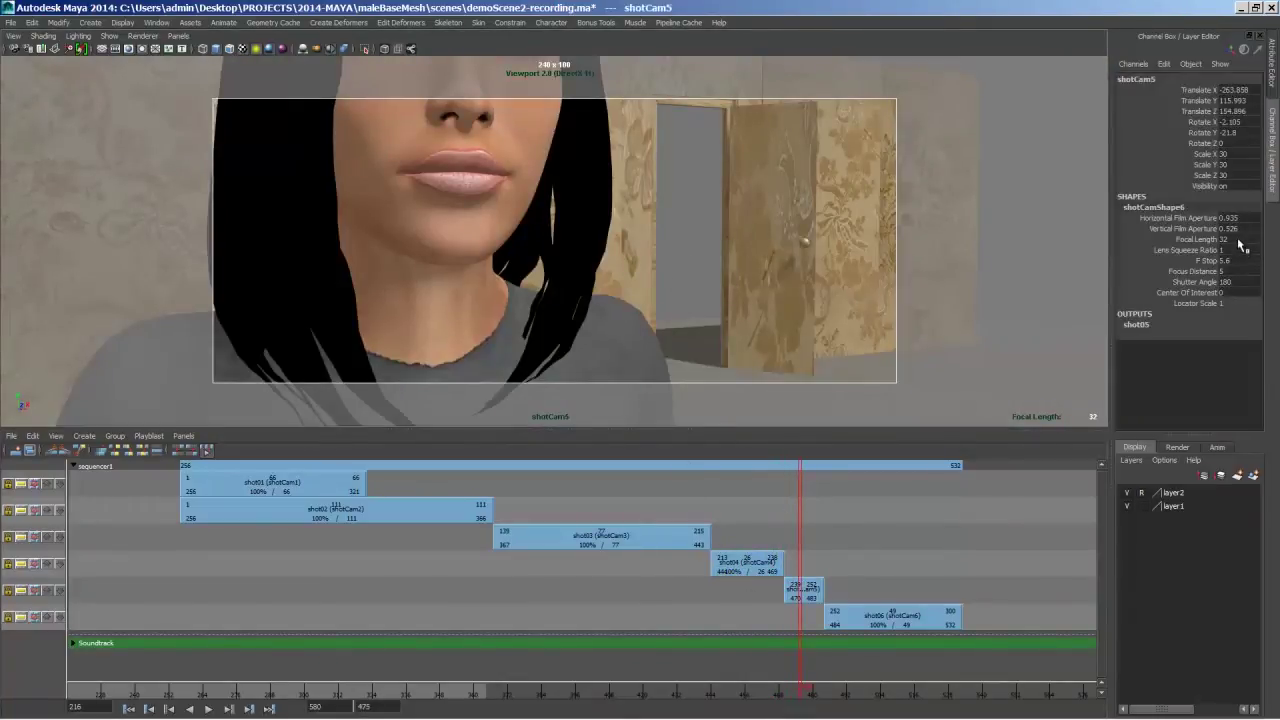
pyautogui.keyDown('alt'); pyautogui.moveTo(784, 257); pyautogui.dragTo(750, 291, button='right'); pyautogui.keyUp('alt')
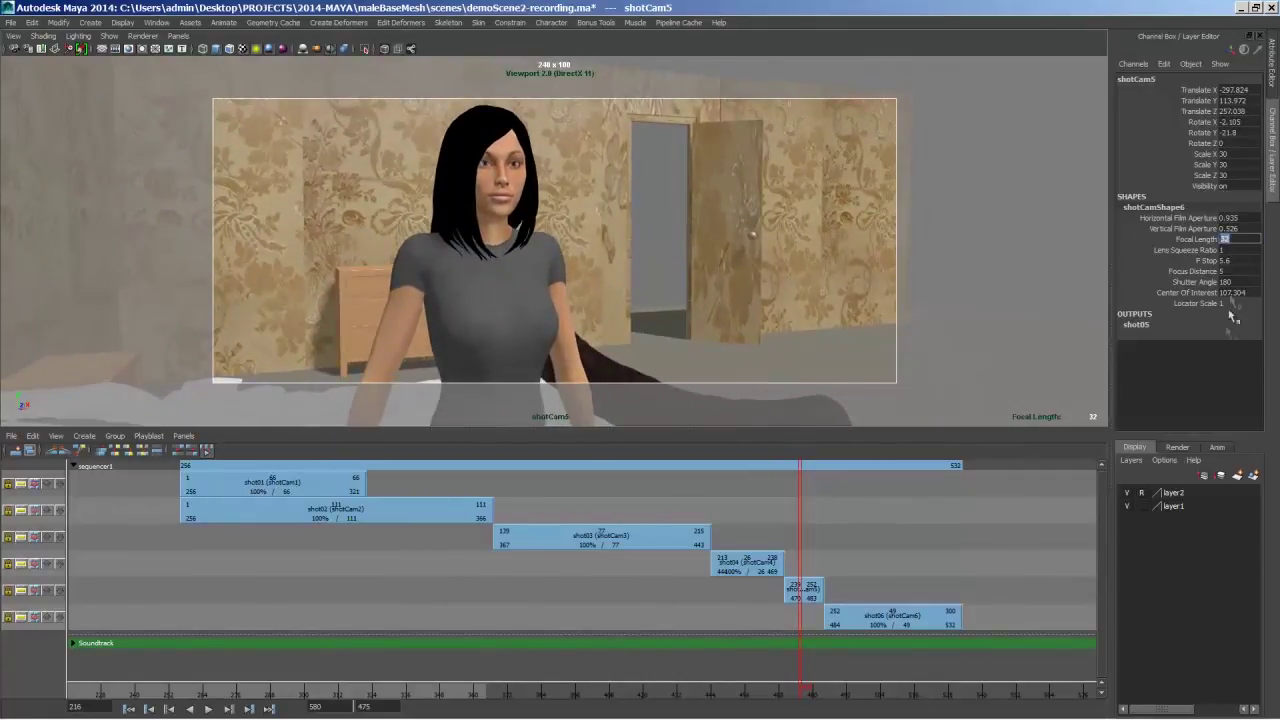
pyautogui.write('75')
pyautogui.press('Return')
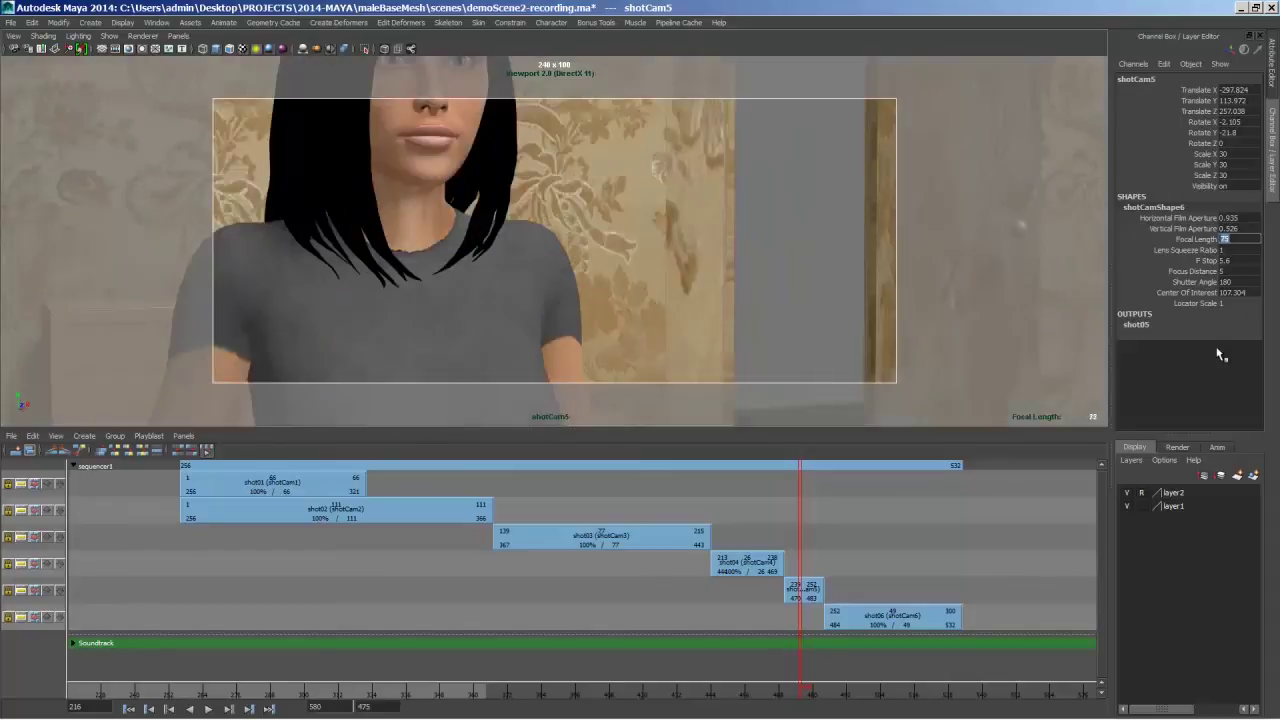
# Step: Reframe shotCam5 as a close-up of the woman's face with the doorway behind her
pyautogui.keyDown('alt'); pyautogui.moveTo(443, 198); pyautogui.dragTo(591, 260, button='right'); pyautogui.keyUp('alt')
pyautogui.click(480, 183)
pyautogui.keyDown('alt'); pyautogui.moveTo(480, 183); pyautogui.dragTo(558, 222, button='middle'); pyautogui.keyUp('alt')
pyautogui.keyDown('alt'); pyautogui.moveTo(558, 222); pyautogui.dragTo(636, 183); pyautogui.keyUp('alt')
pyautogui.click(720, 214)
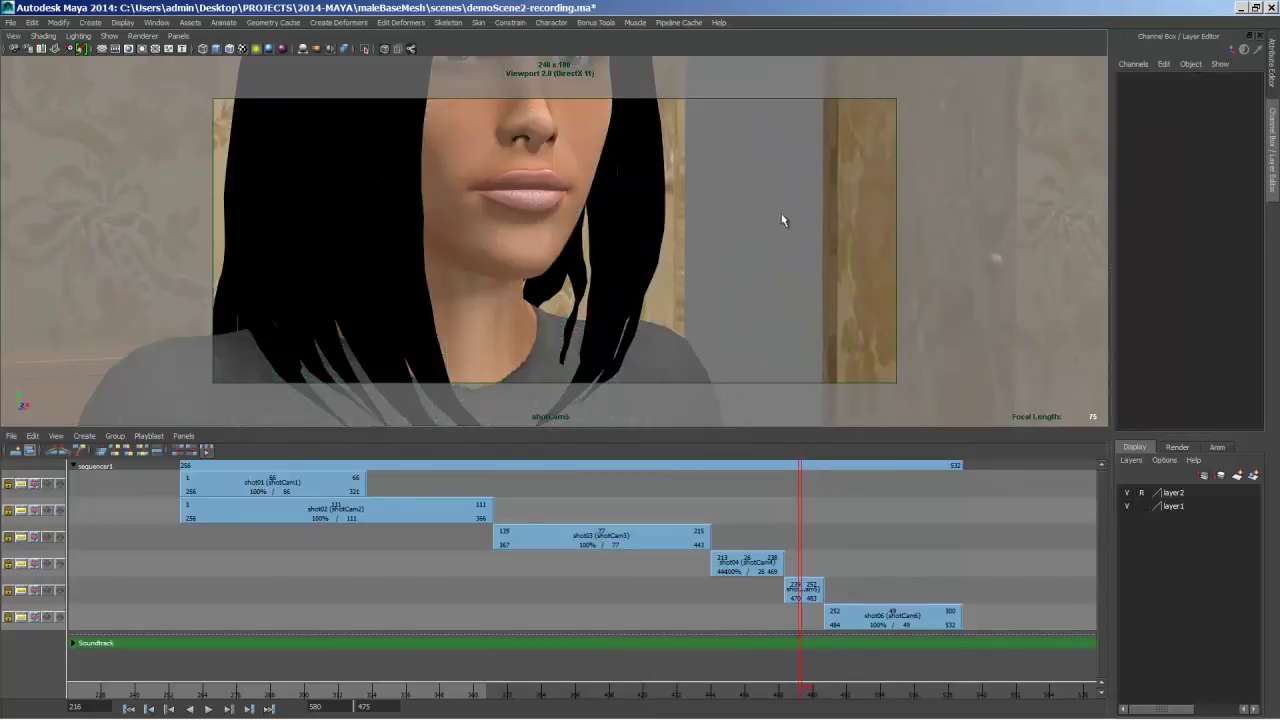
pyautogui.keyDown('alt'); pyautogui.moveTo(783, 220); pyautogui.dragTo(686, 229); pyautogui.keyUp('alt')
# Step: Go to sequence frame 517 in shot06 and set shotCam6's focal length to 18
pyautogui.moveTo(810, 700); pyautogui.dragTo(843, 716)
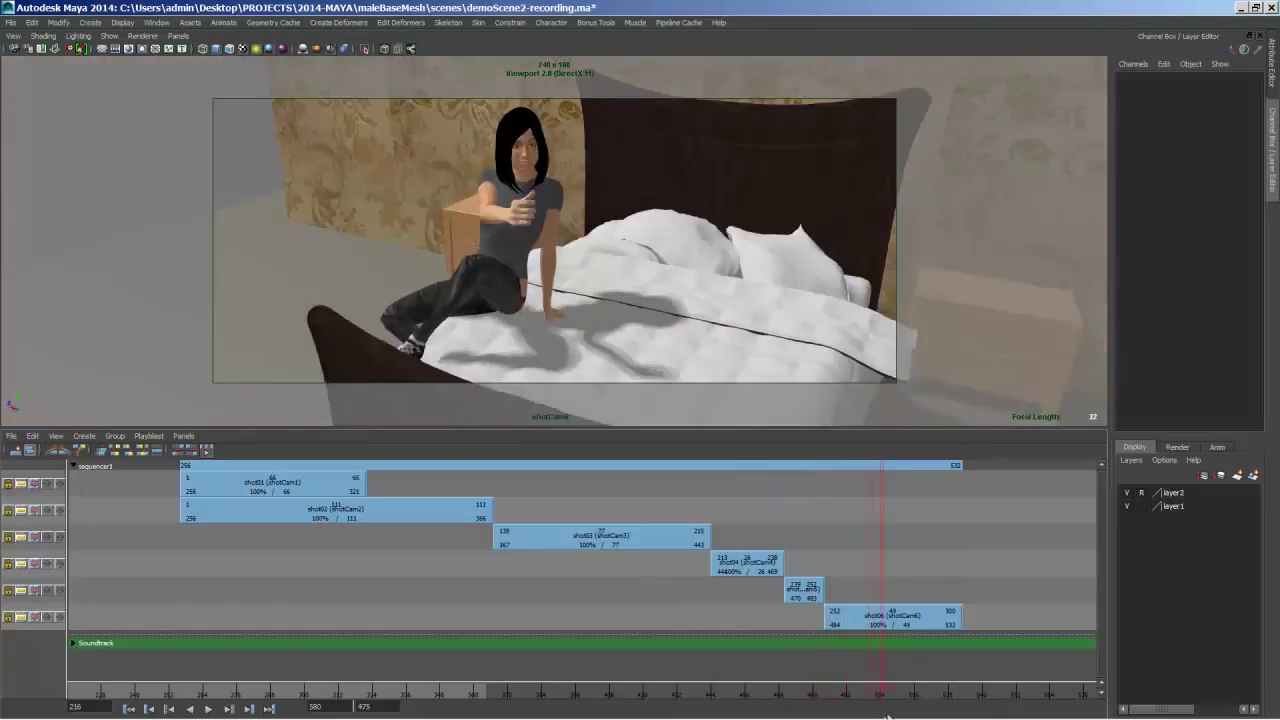
pyautogui.click(930, 614)
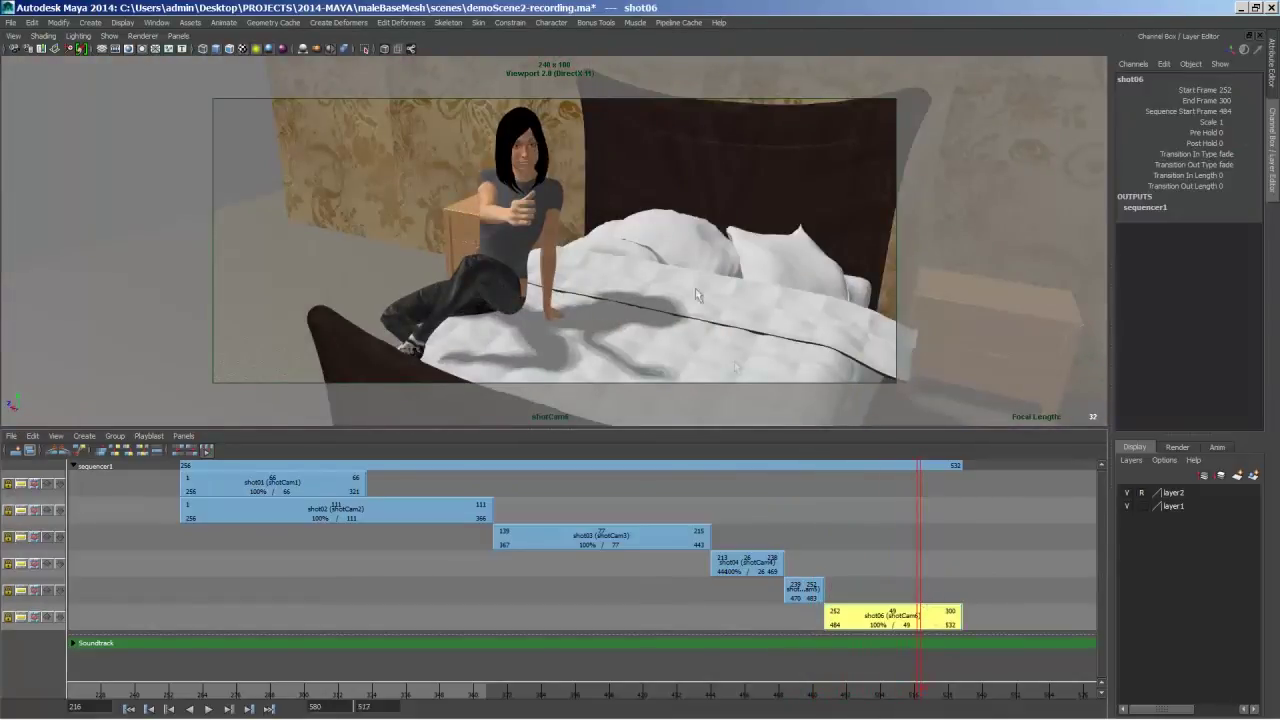
pyautogui.click(262, 191)
pyautogui.click(13, 48)
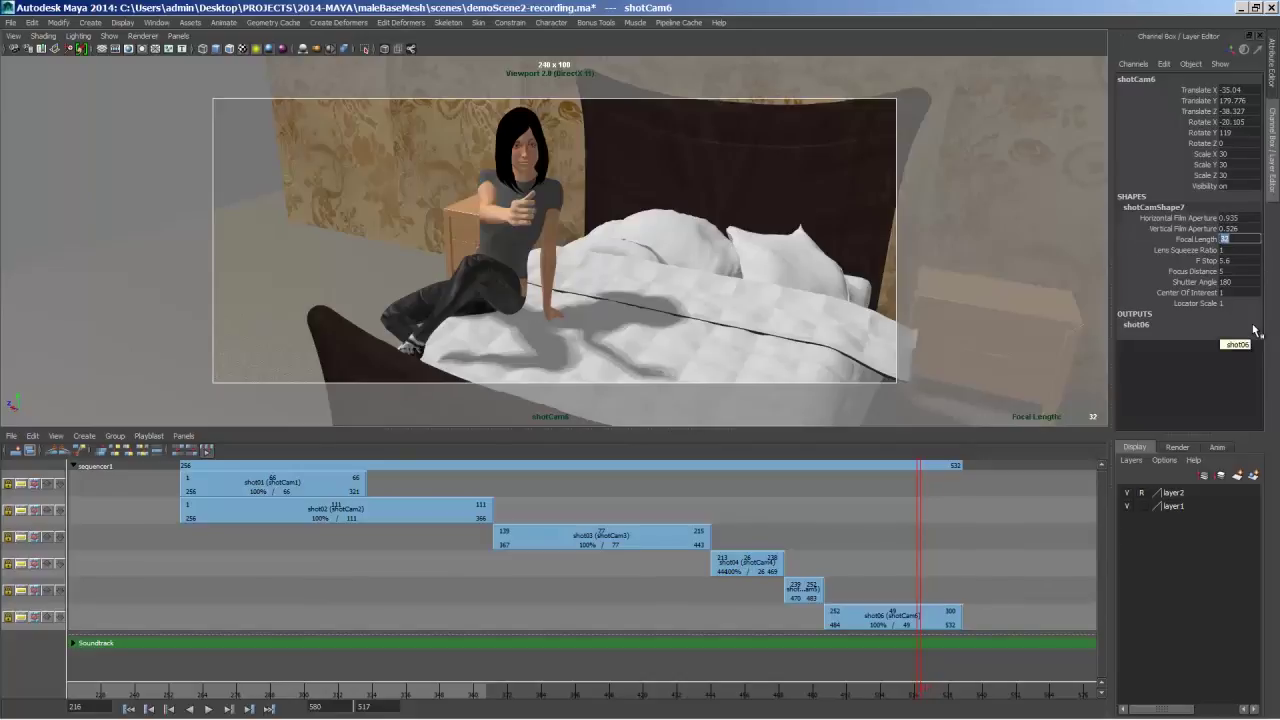
pyautogui.press('Return')
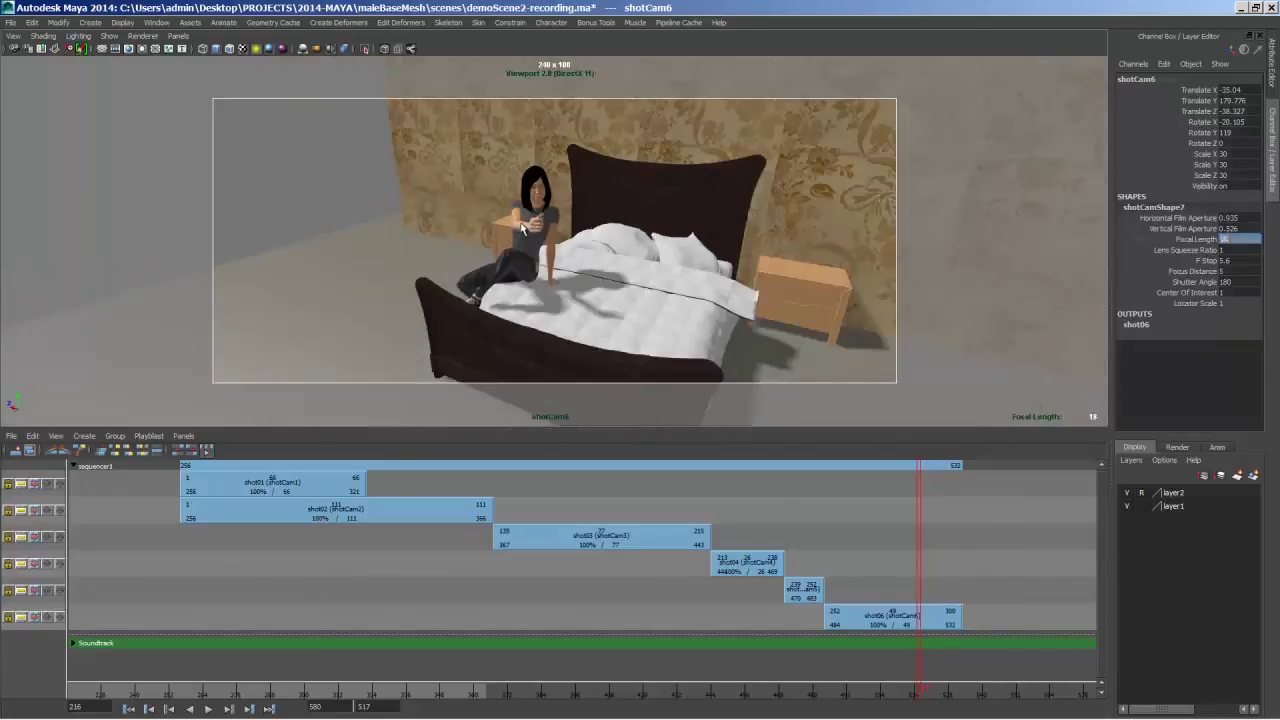
# Step: Move shotCam6 closer and lower to frame the woman pointing from the bed
pyautogui.click(521, 228)
pyautogui.keyDown('alt'); pyautogui.moveTo(521, 228); pyautogui.dragTo(408, 248); pyautogui.keyUp('alt')
pyautogui.keyDown('alt'); pyautogui.moveTo(408, 248); pyautogui.dragTo(671, 257, button='right'); pyautogui.keyUp('alt')
pyautogui.keyDown('alt'); pyautogui.moveTo(671, 257); pyautogui.dragTo(648, 252); pyautogui.keyUp('alt')
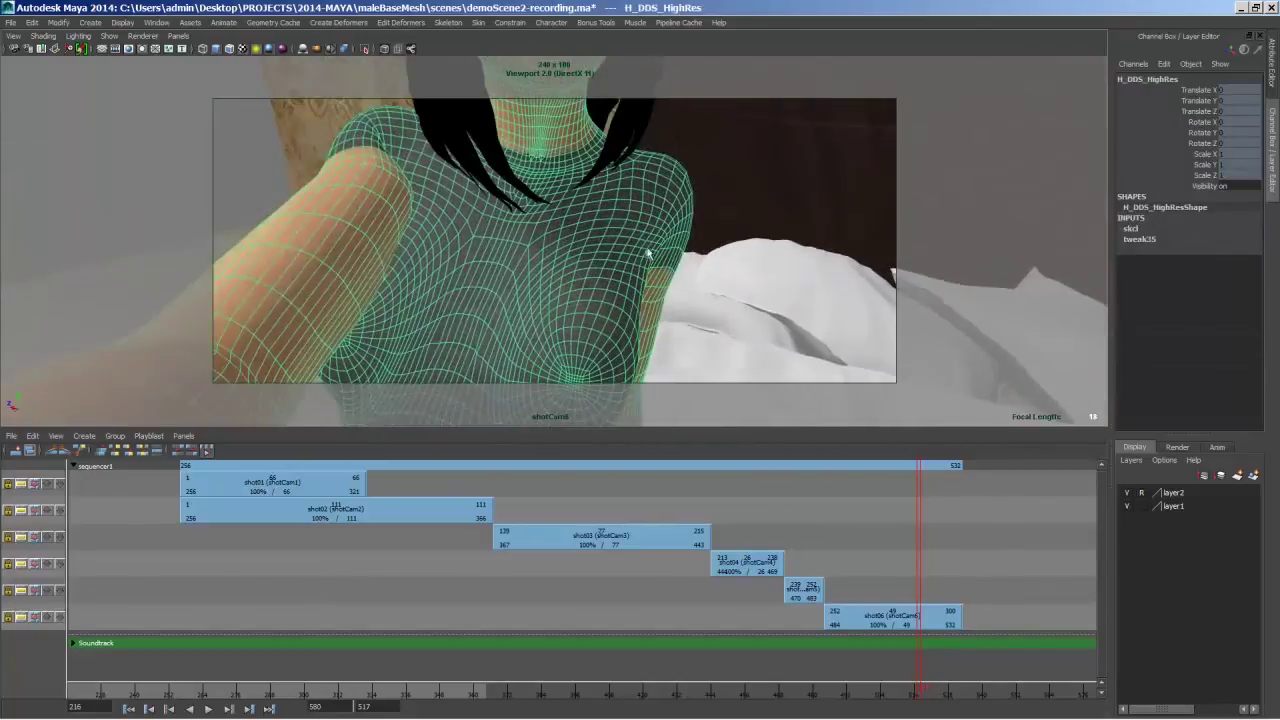
pyautogui.keyDown('alt'); pyautogui.moveTo(648, 252); pyautogui.dragTo(560, 240, button='right'); pyautogui.keyUp('alt')
pyautogui.keyDown('alt'); pyautogui.moveTo(560, 240); pyautogui.dragTo(530, 226); pyautogui.keyUp('alt')
pyautogui.keyDown('alt'); pyautogui.moveTo(560, 228); pyautogui.dragTo(530, 250, button='right'); pyautogui.keyUp('alt')
pyautogui.keyDown('alt'); pyautogui.moveTo(530, 250); pyautogui.dragTo(573, 199, button='middle'); pyautogui.keyUp('alt')
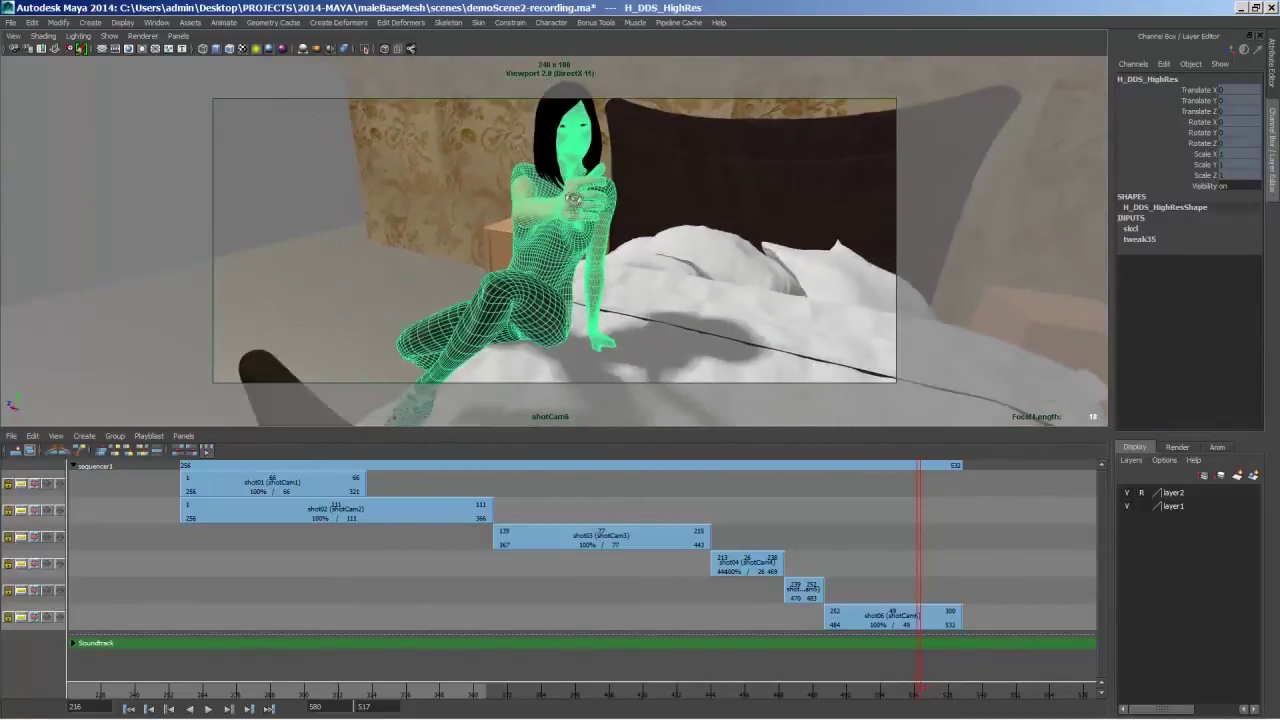
pyautogui.keyDown('alt'); pyautogui.moveTo(573, 199); pyautogui.dragTo(660, 205); pyautogui.keyUp('alt')
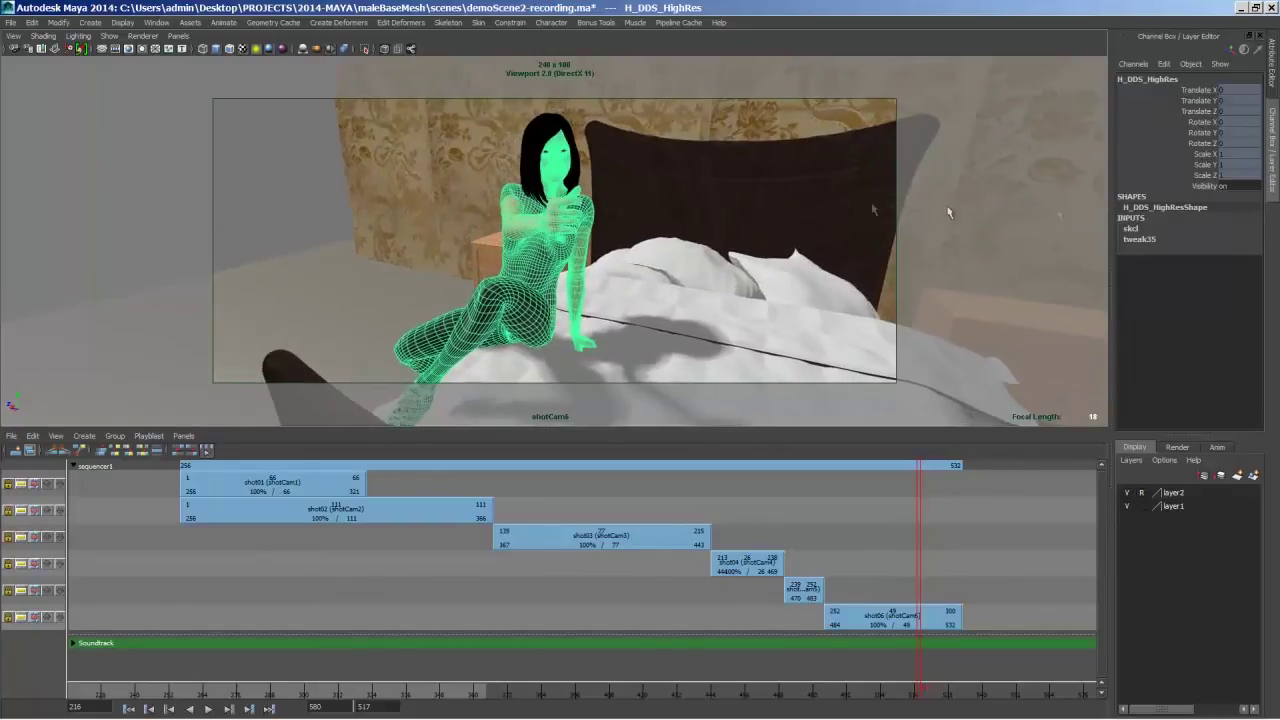
# Step: Set shotCam6's focal length to 8 and bring the camera closer to the woman from the foot of the bed
pyautogui.click(15, 48)
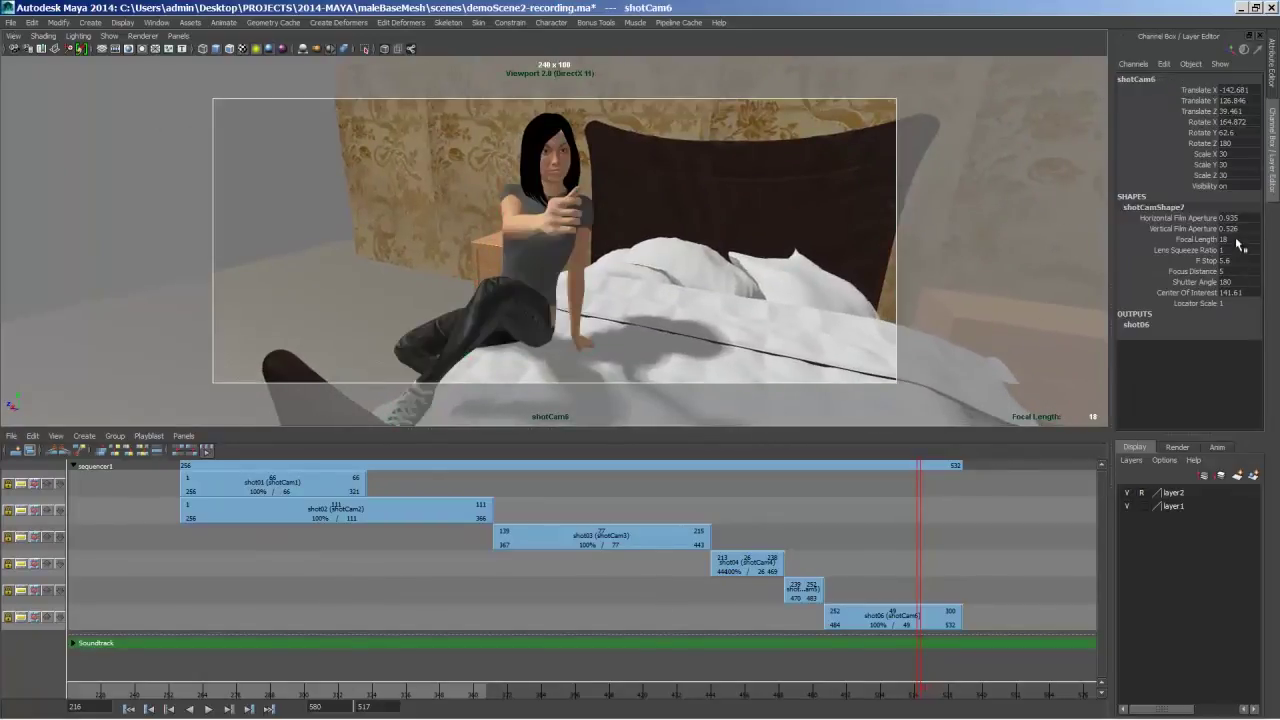
pyautogui.write('8')
pyautogui.press('Return')
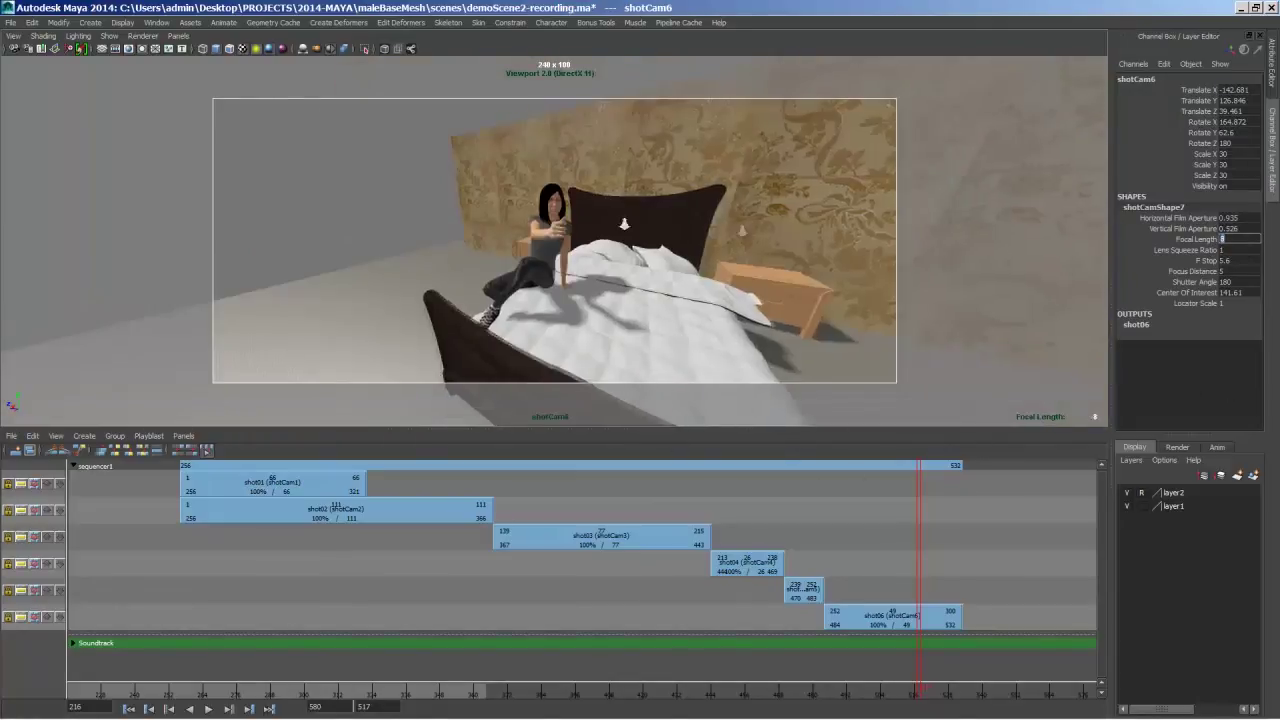
pyautogui.keyDown('alt'); pyautogui.moveTo(611, 220); pyautogui.dragTo(553, 207, button='right'); pyautogui.keyUp('alt')
pyautogui.keyDown('alt'); pyautogui.moveTo(553, 207); pyautogui.dragTo(560, 203); pyautogui.keyUp('alt')
pyautogui.keyDown('alt'); pyautogui.moveTo(560, 203); pyautogui.dragTo(520, 200, button='right'); pyautogui.keyUp('alt')
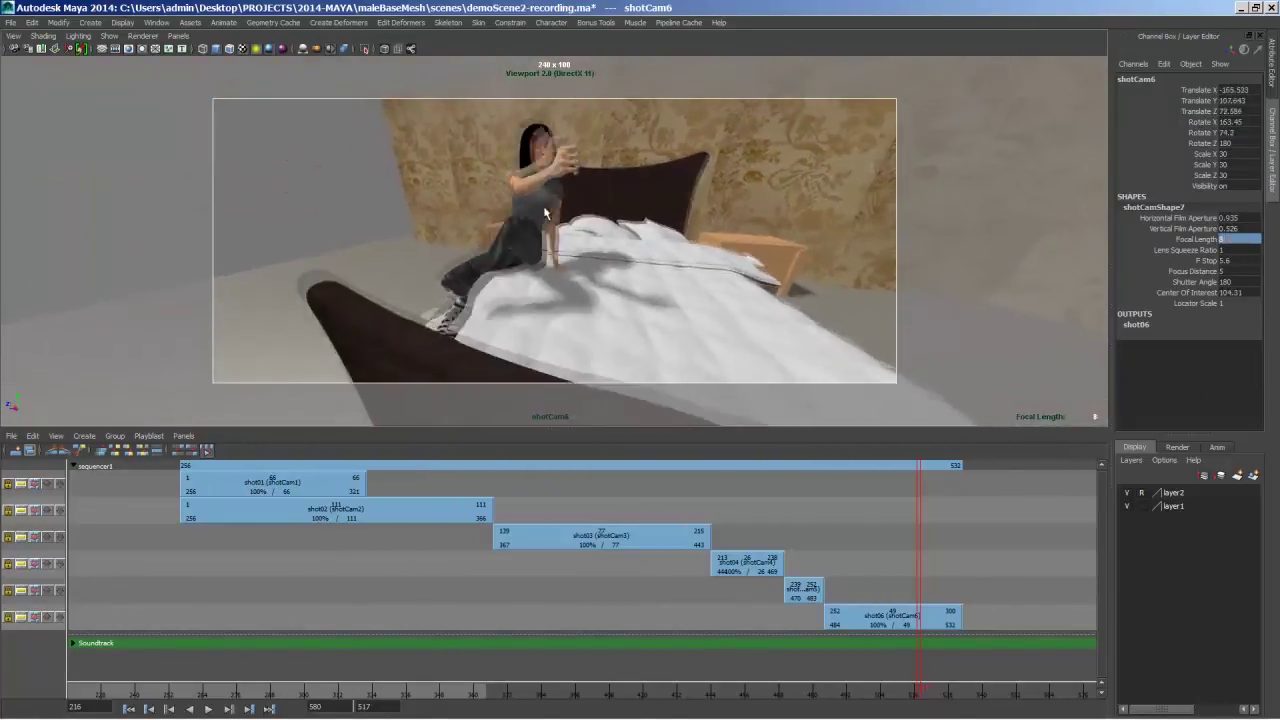
pyautogui.keyDown('alt'); pyautogui.moveTo(520, 200); pyautogui.dragTo(547, 212); pyautogui.keyUp('alt')
pyautogui.keyDown('alt'); pyautogui.moveTo(547, 212); pyautogui.dragTo(563, 213, button='right'); pyautogui.keyUp('alt')
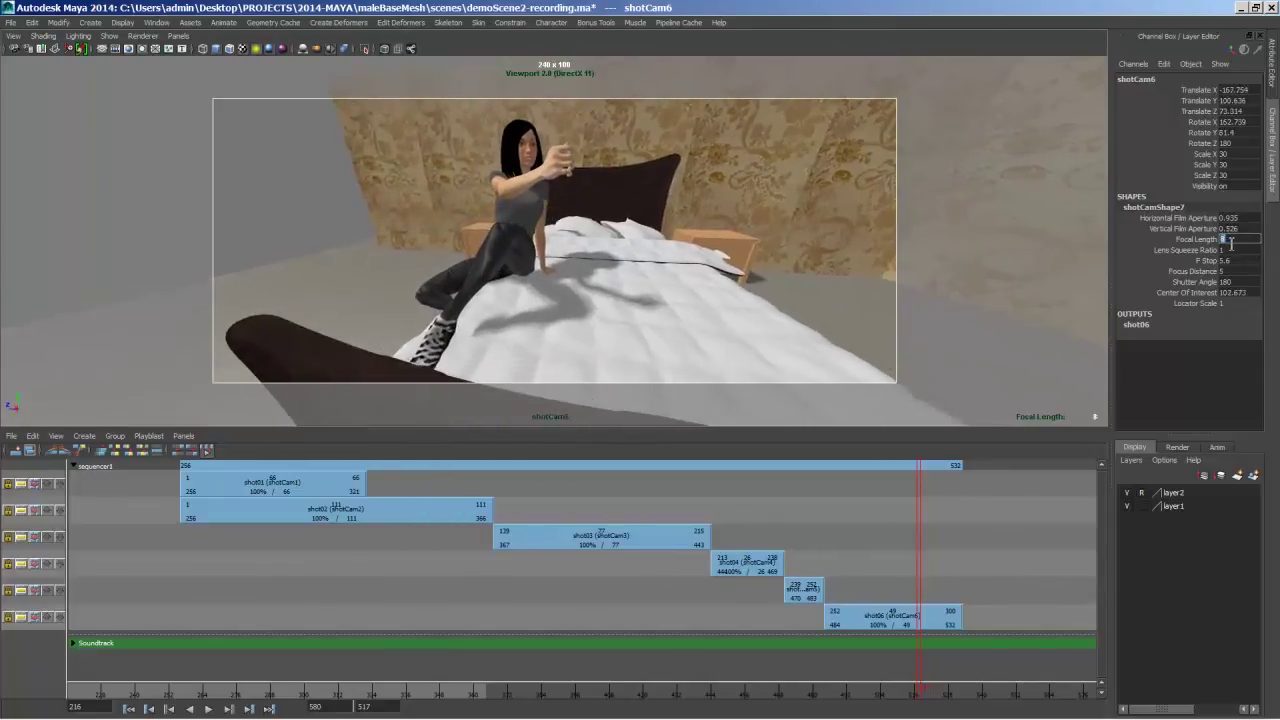
# Step: Set shotCam6's focal length to 12 and reframe the woman and the bed inside the gate
pyautogui.write('12')
pyautogui.press('Return')
pyautogui.keyDown('alt'); pyautogui.moveTo(657, 275); pyautogui.dragTo(583, 266, button='right'); pyautogui.keyUp('alt')
pyautogui.moveTo(583, 266)
pyautogui.keyDown('alt'); pyautogui.mouseDown()
pyautogui.moveTo(514, 277)
pyautogui.moveTo(537, 242)
pyautogui.moveTo(605, 277)
pyautogui.moveTo(596, 283)
pyautogui.moveTo(601, 274)
pyautogui.mouseUp(); pyautogui.keyUp('alt')
pyautogui.keyDown('alt'); pyautogui.moveTo(601, 274); pyautogui.dragTo(568, 268, button='middle'); pyautogui.keyUp('alt')
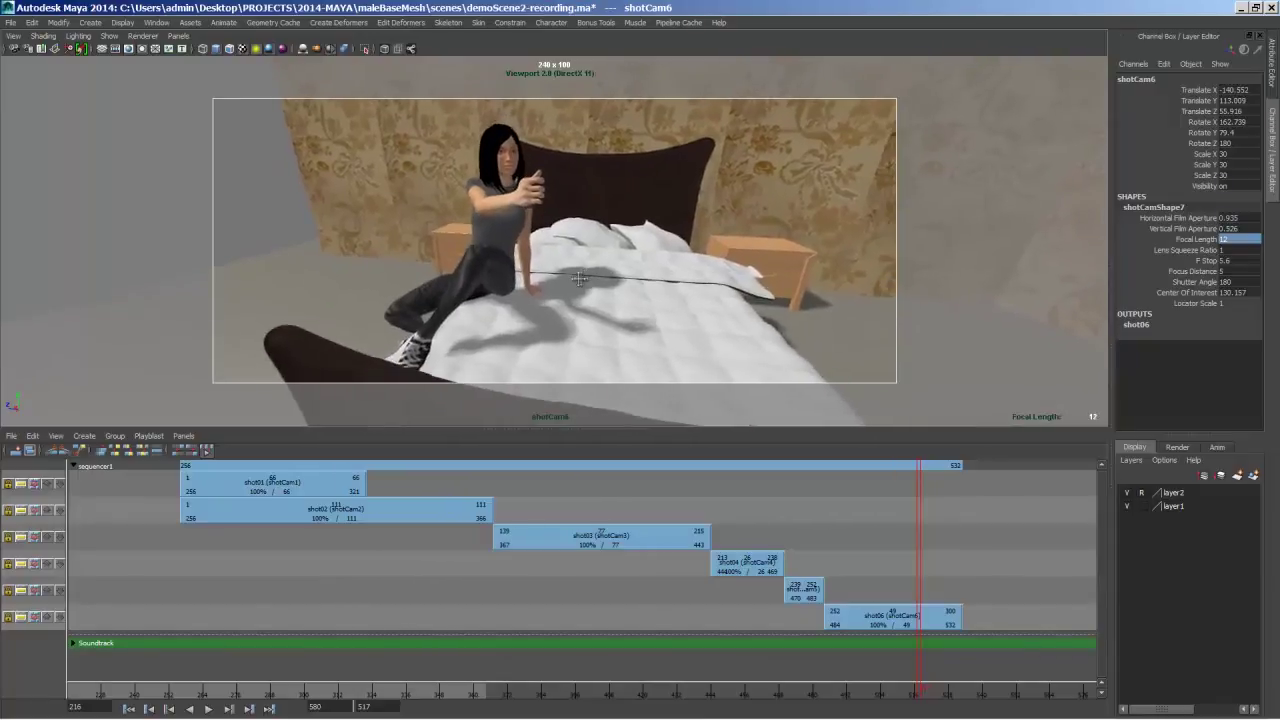
pyautogui.keyDown('alt'); pyautogui.moveTo(568, 268); pyautogui.dragTo(590, 270, button='right'); pyautogui.keyUp('alt')
pyautogui.keyDown('alt'); pyautogui.moveTo(590, 265); pyautogui.dragTo(587, 265); pyautogui.keyUp('alt')
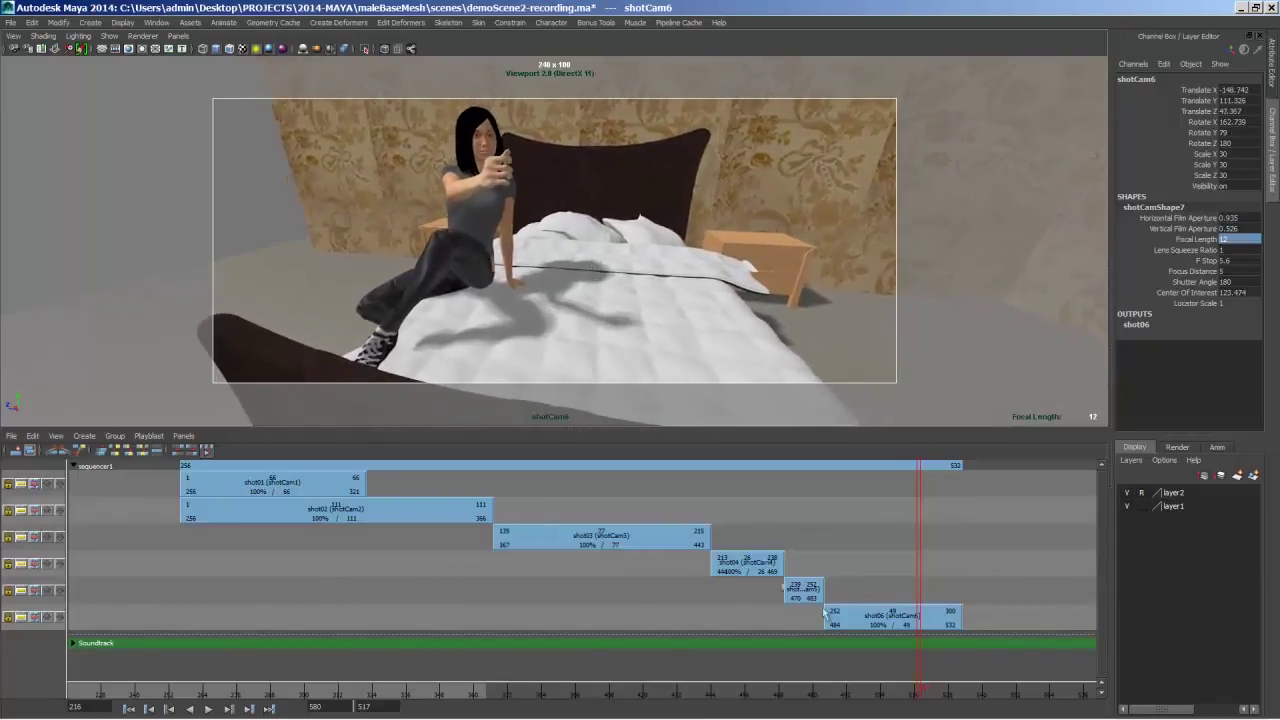
# Step: Move the playhead back to the start of shot01
pyautogui.moveTo(912, 689); pyautogui.dragTo(183, 688)
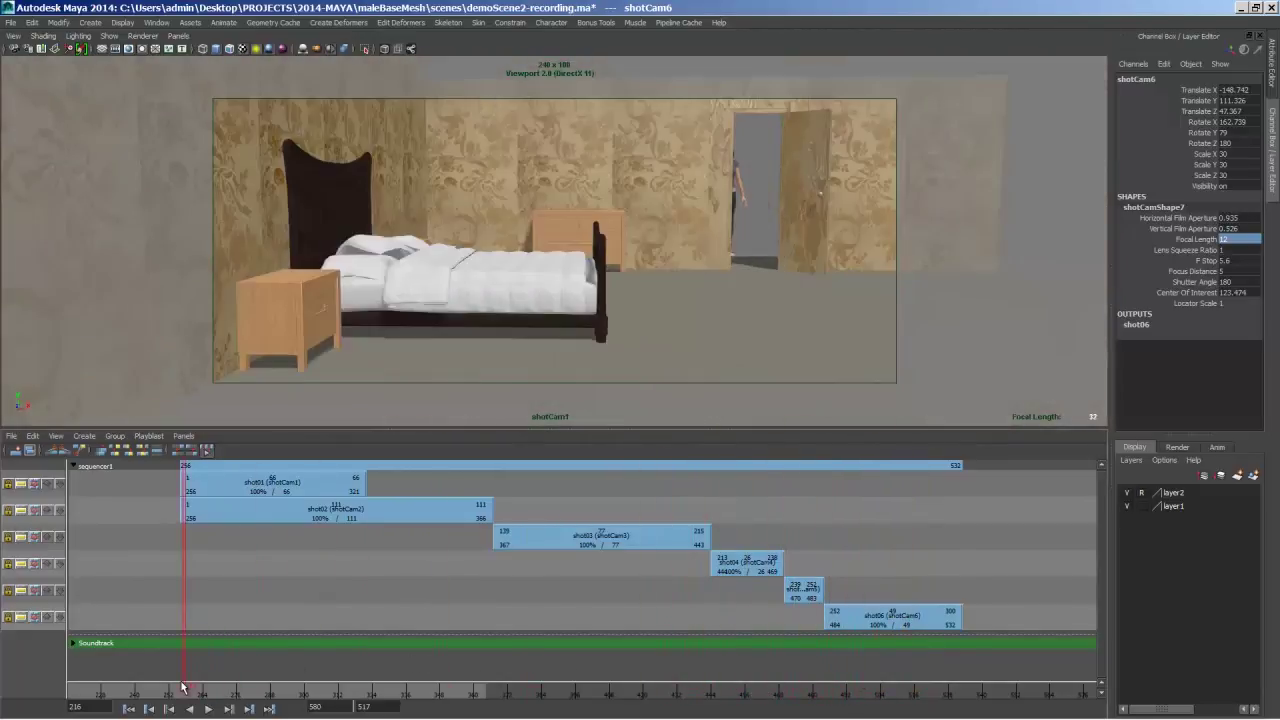